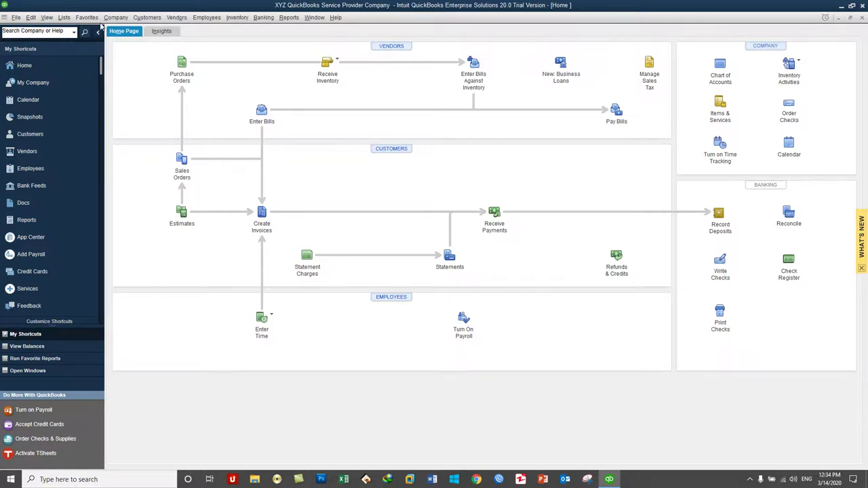
Open the Chart of Accounts and examine the Financial Managment training income account and its QuickBooks training subaccount
left_click(63, 18)
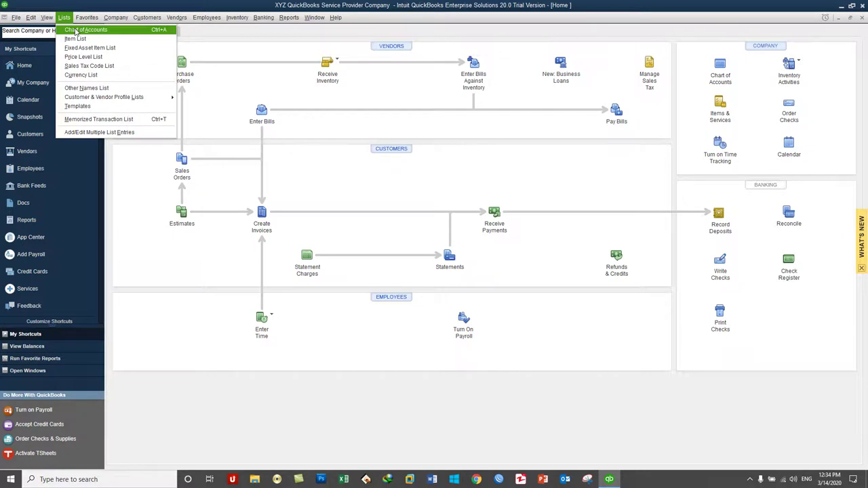
left_click(76, 32)
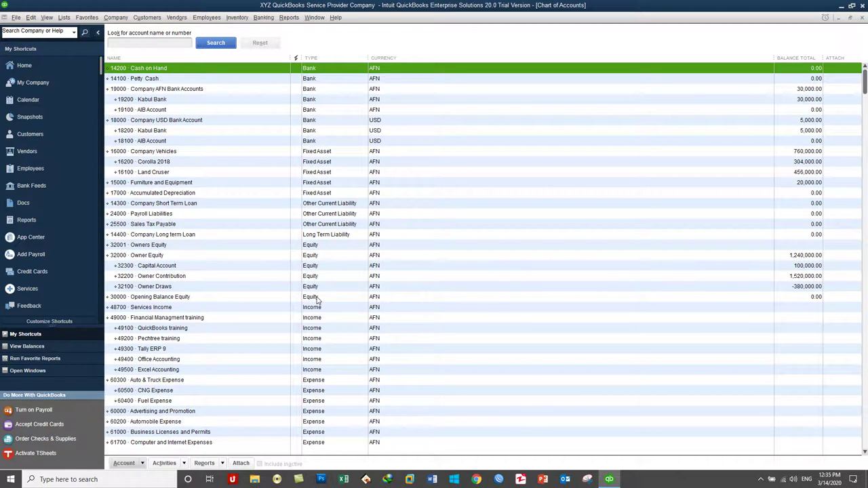
left_click(171, 318)
scroll(272, 311, "down", 4)
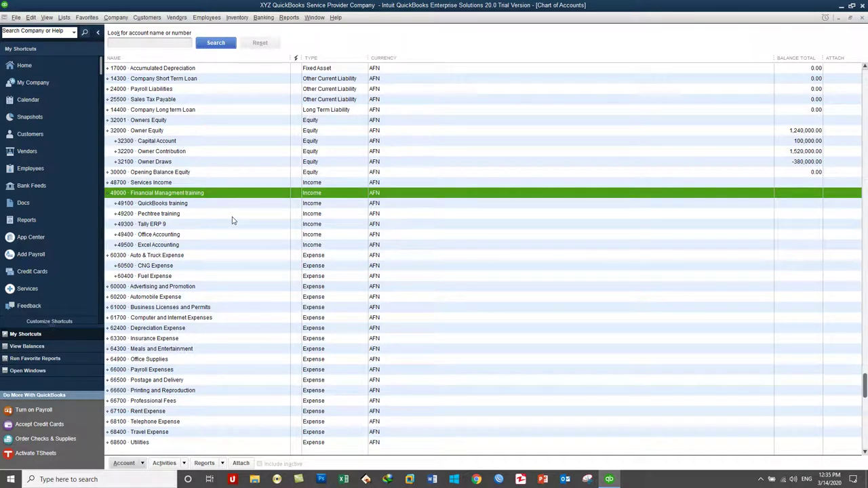
left_click(178, 204)
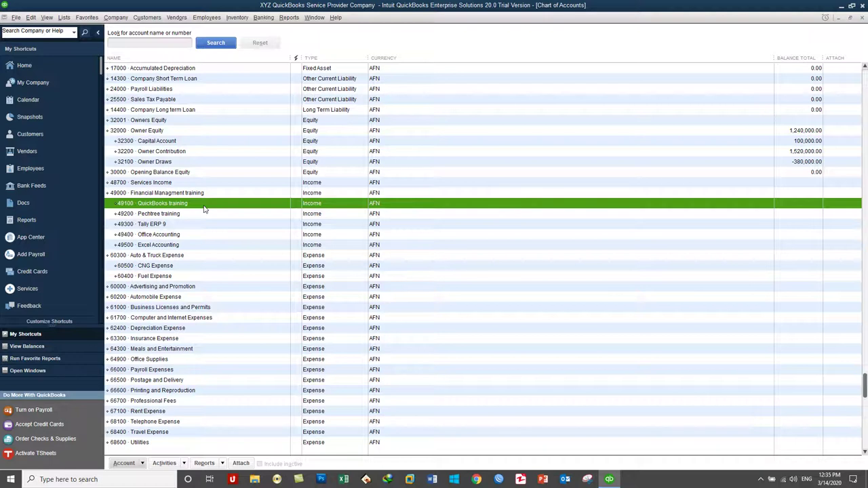
scroll(203, 210, "up", 4)
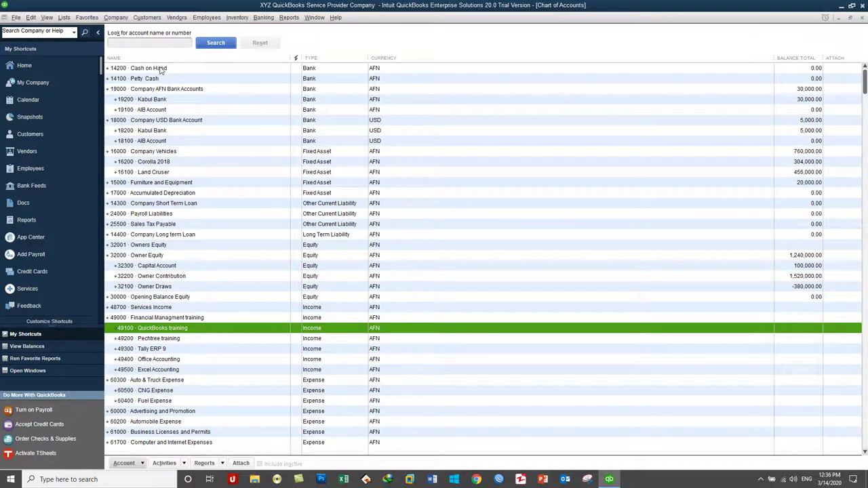
left_click(125, 464)
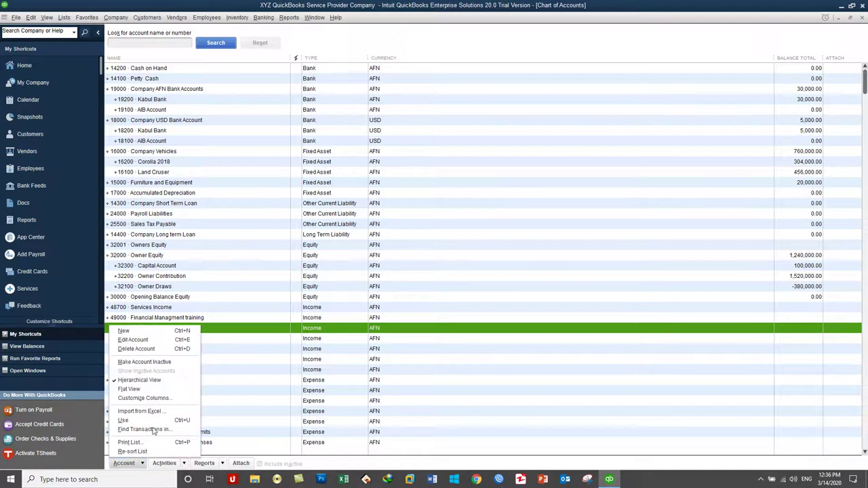
left_click(156, 332)
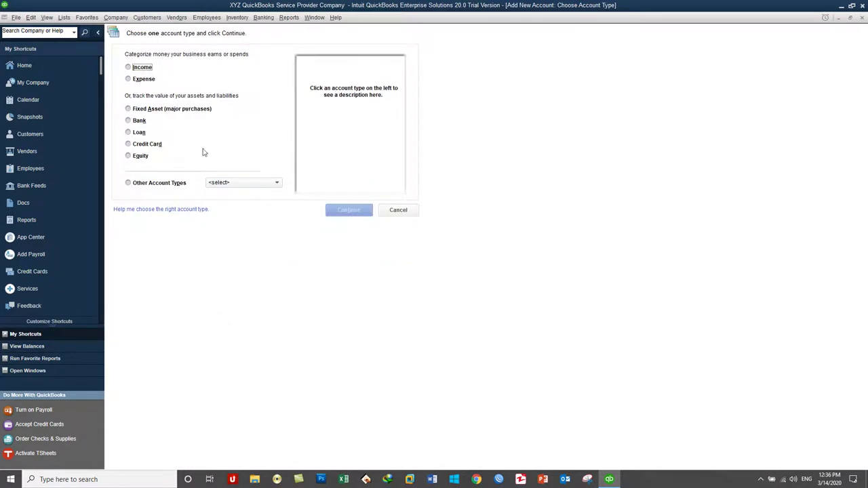
left_click(139, 121)
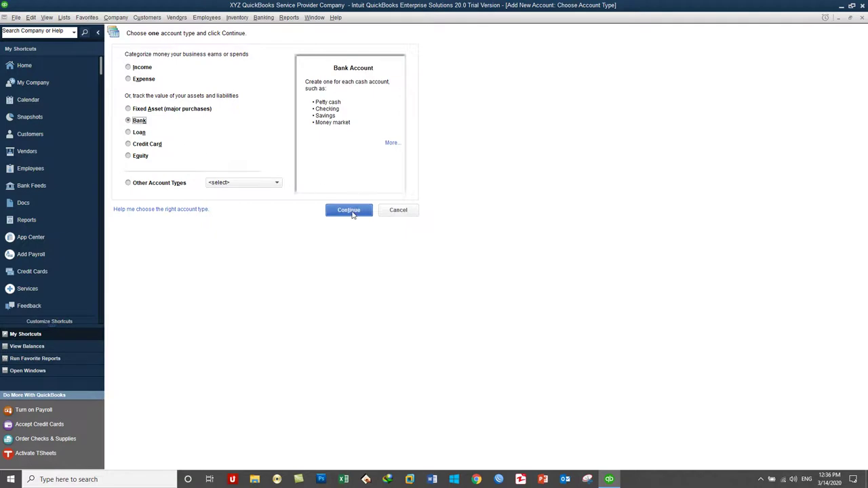
left_click(350, 210)
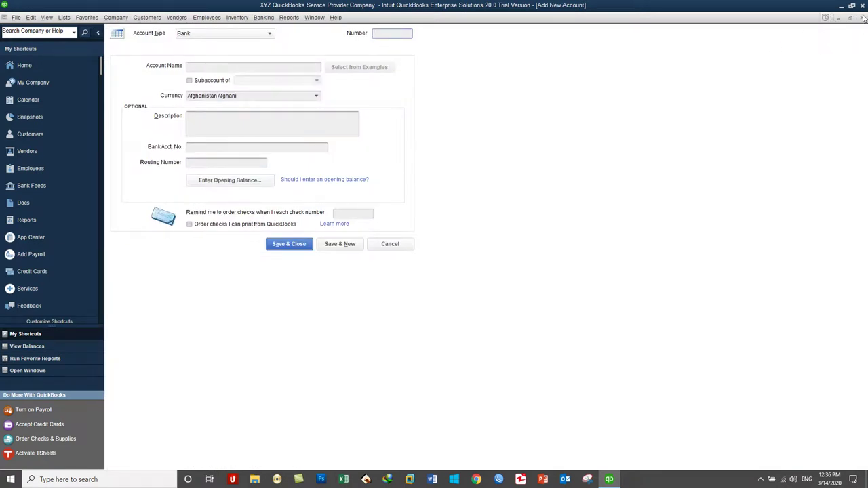
left_click(401, 244)
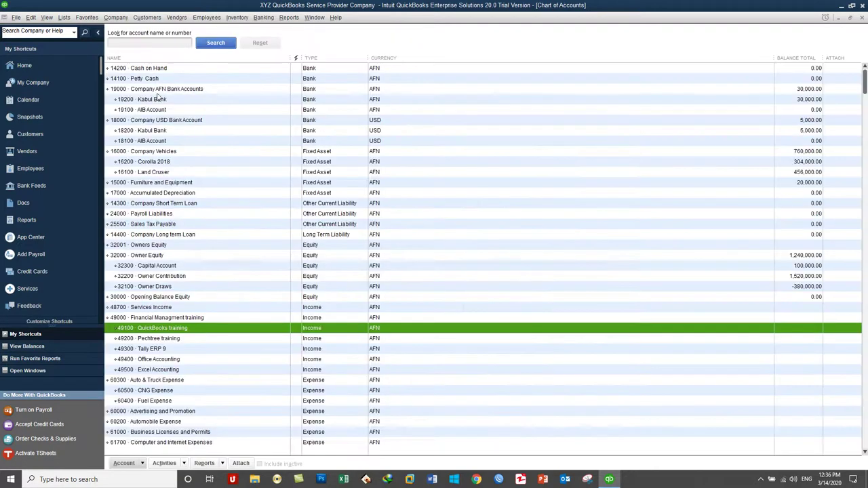
Start a new Bank account in the Chart of Accounts with number 14300 and the name Cash Account
left_click(148, 70)
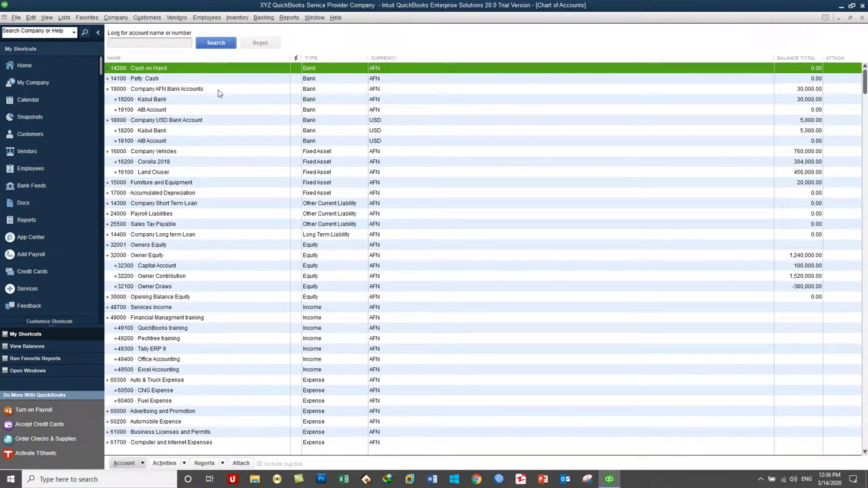
key("ctrl+n")
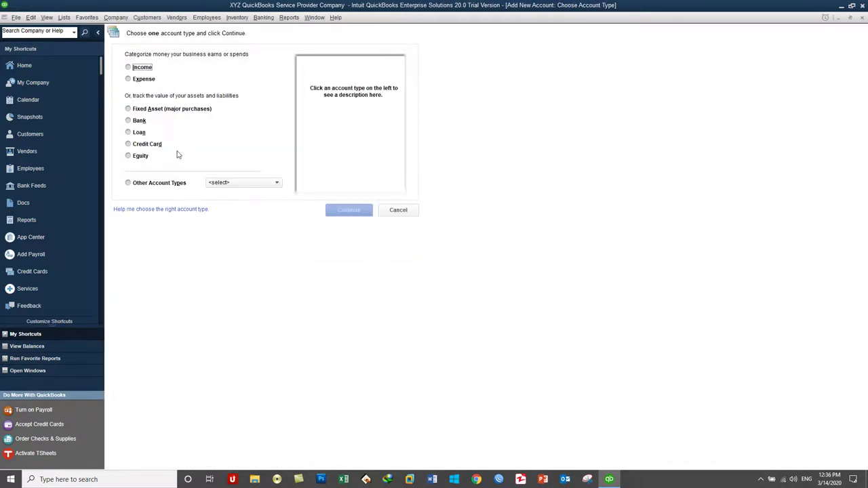
left_click(139, 122)
left_click(349, 209)
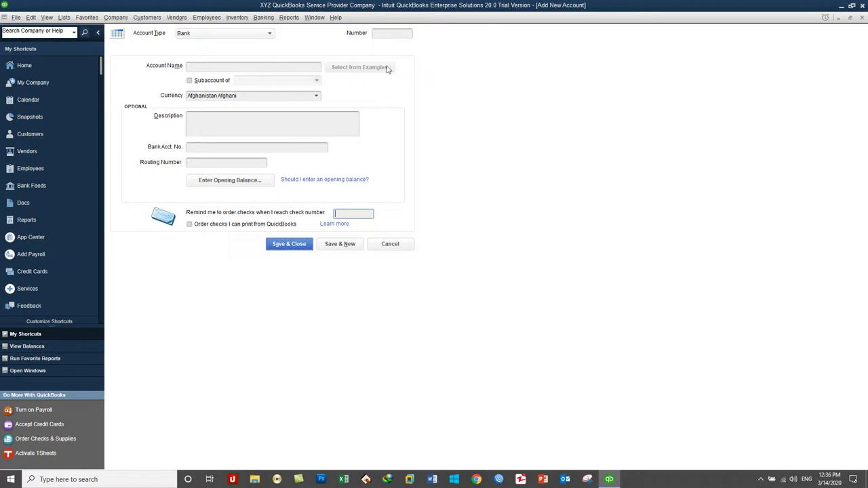
left_click(390, 34)
type("14300")
left_click(246, 67)
type("C")
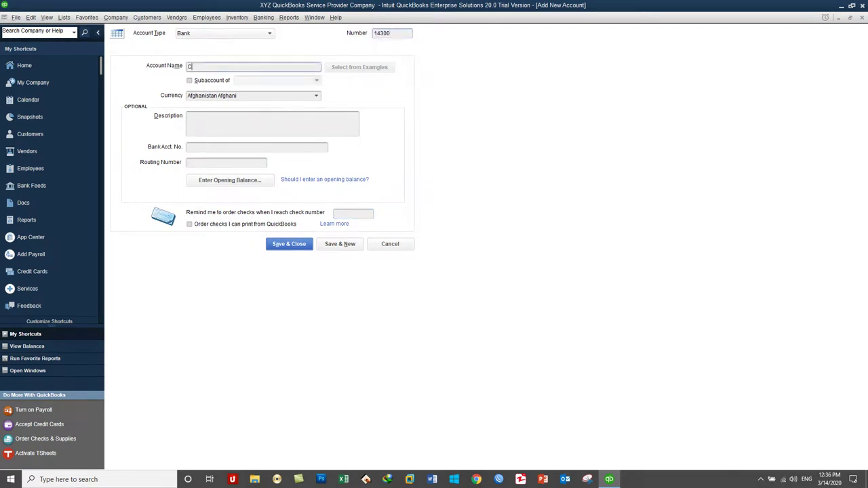
type("ash Account")
left_click(318, 97)
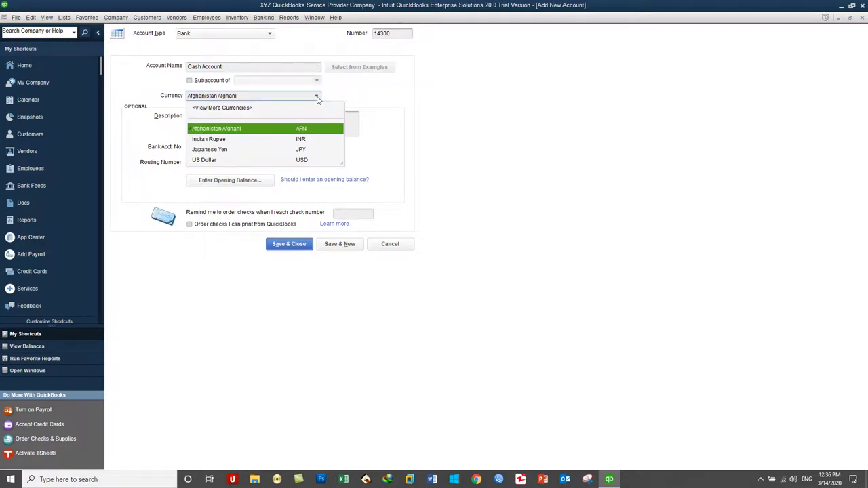
left_click(229, 82)
left_click(222, 81)
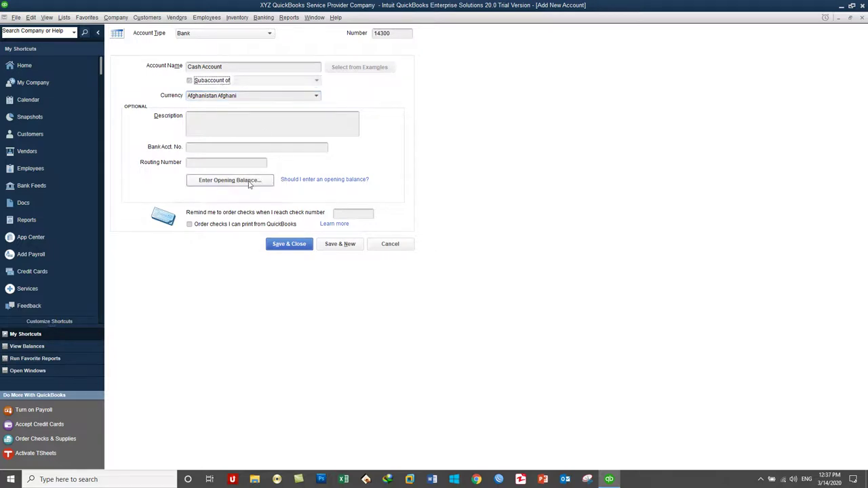
Try to save the new account under number 14300 and then under number 14400
left_click(299, 241)
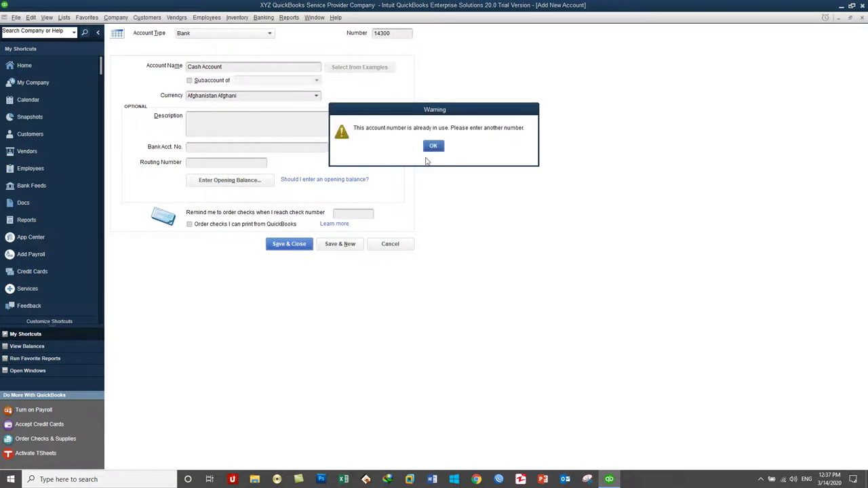
left_click(434, 148)
left_click(434, 147)
left_click(382, 33)
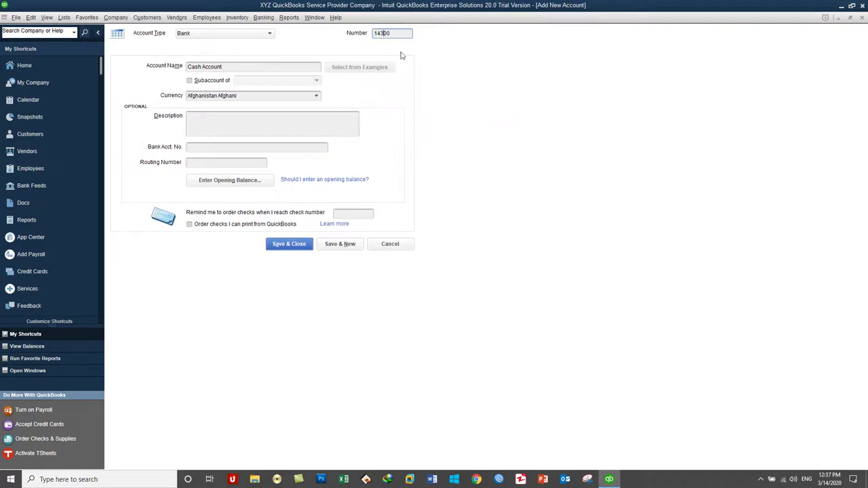
key("BackSpace")
type("4")
left_click(293, 245)
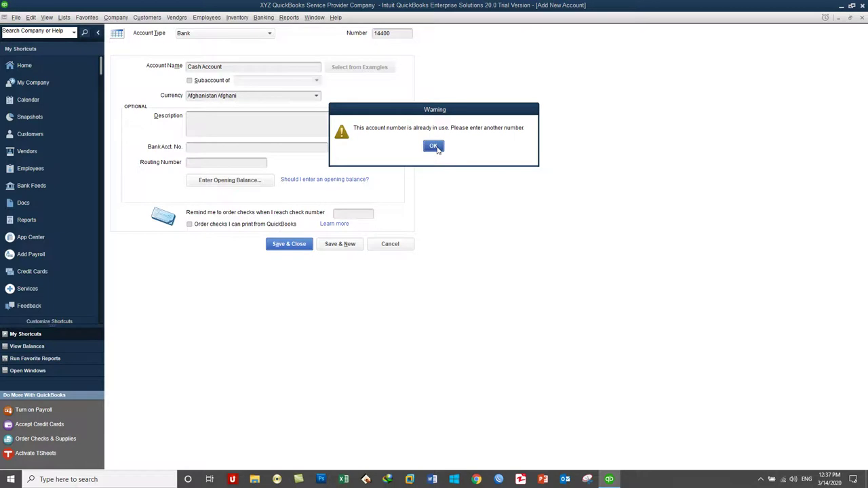
left_click(434, 146)
Set the new account's number to 14800 and save the account
left_click(397, 32)
key("BackSpace")
key("BackSpace")
key("BackSpace")
type("800")
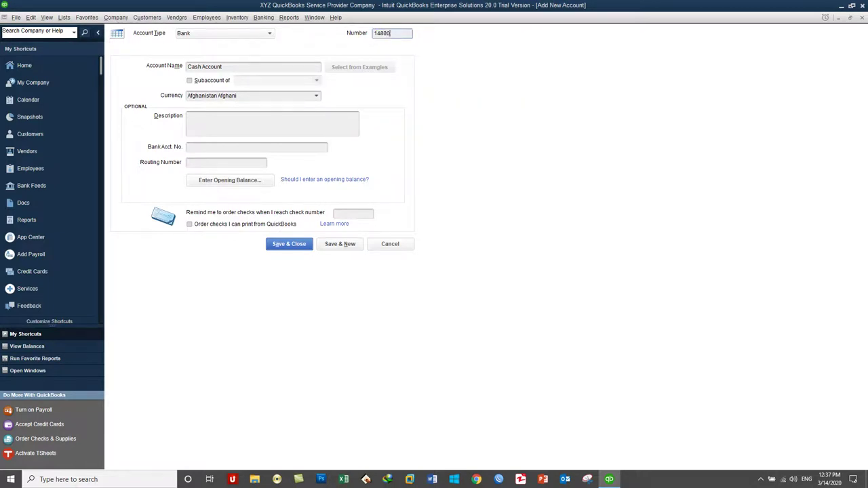
left_click(289, 243)
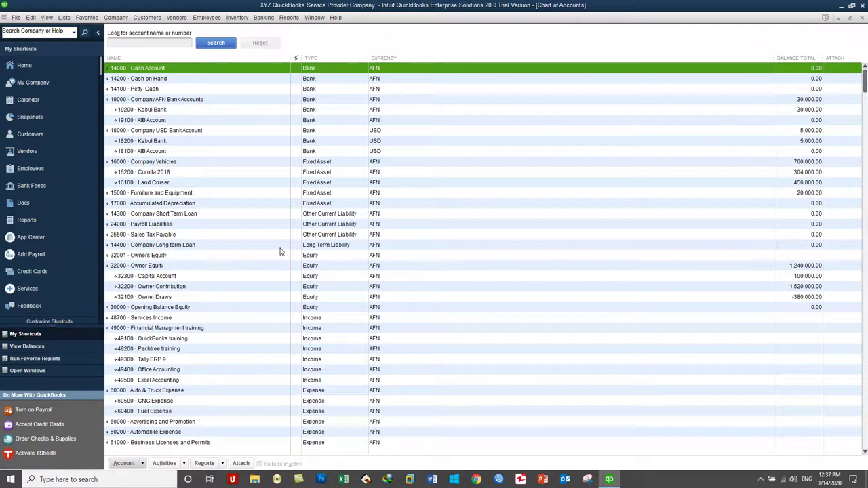
Start a general journal entry in Afghanistan Afghani and date it 03/10/2020
left_click(116, 18)
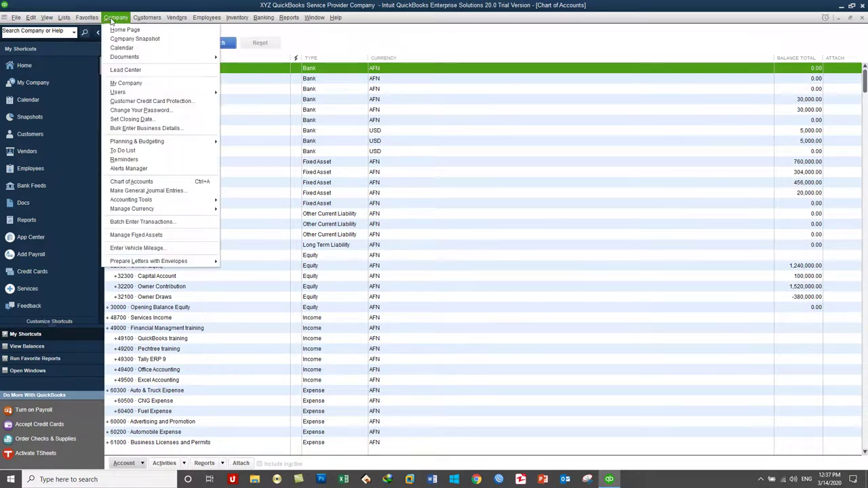
left_click(163, 191)
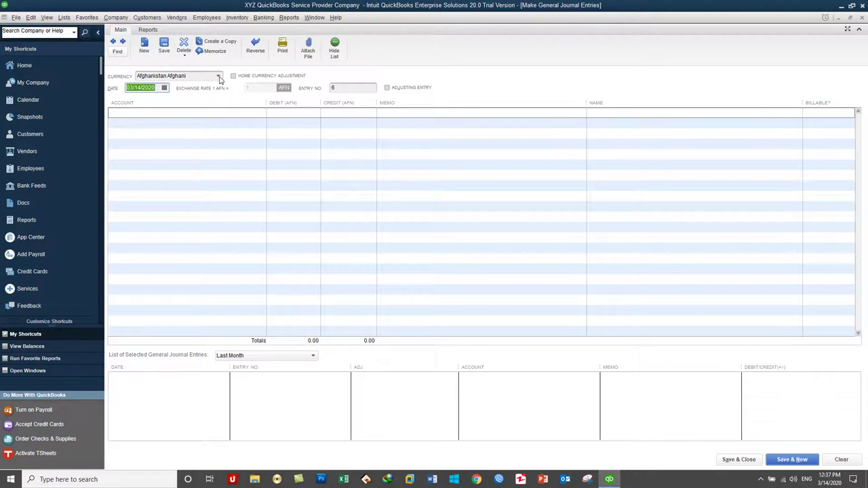
left_click(218, 77)
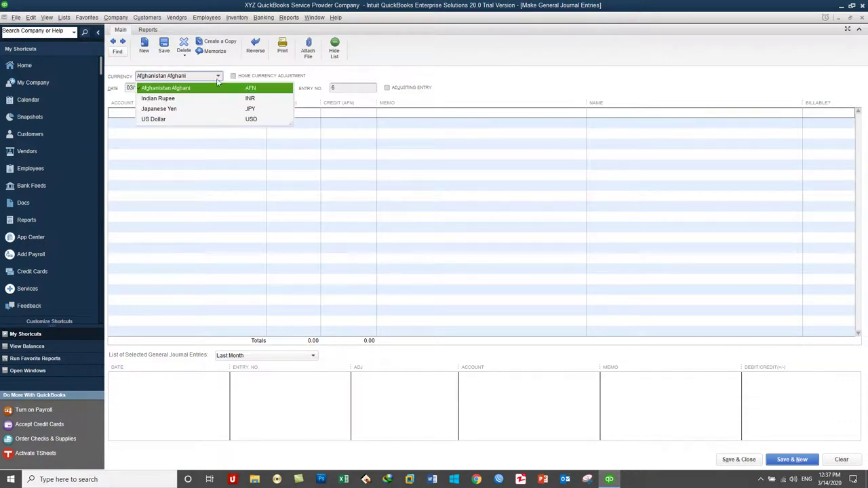
left_click(201, 93)
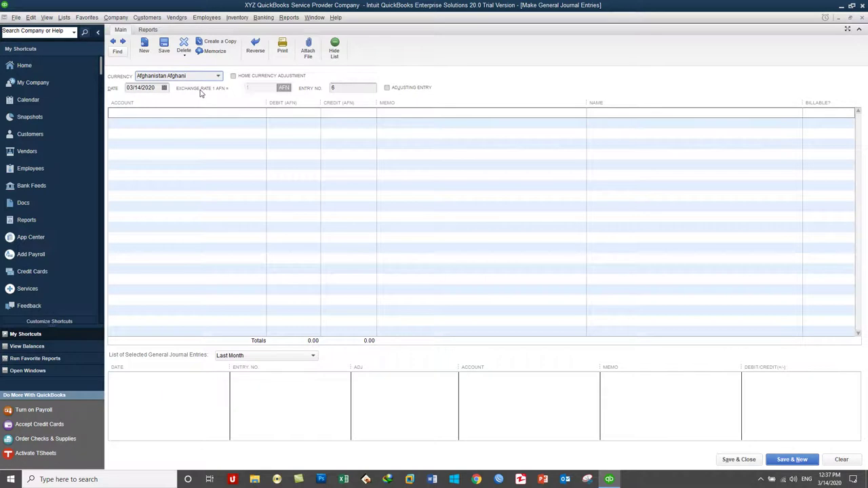
left_click(164, 88)
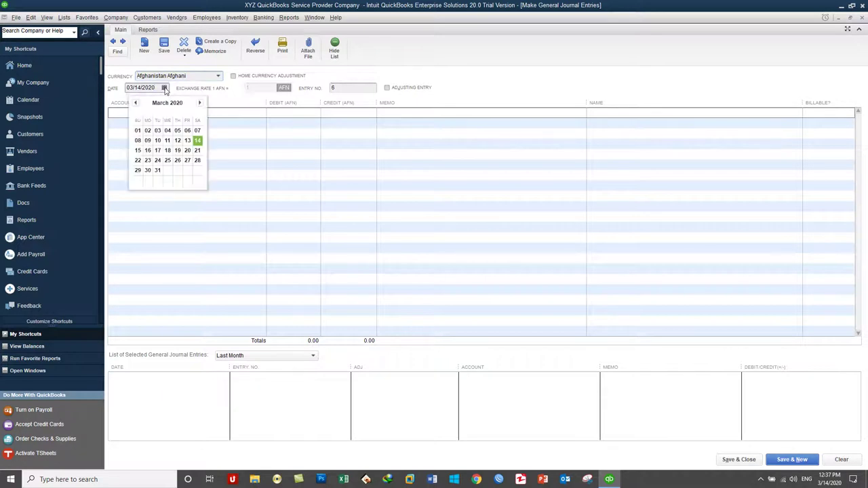
left_click(159, 140)
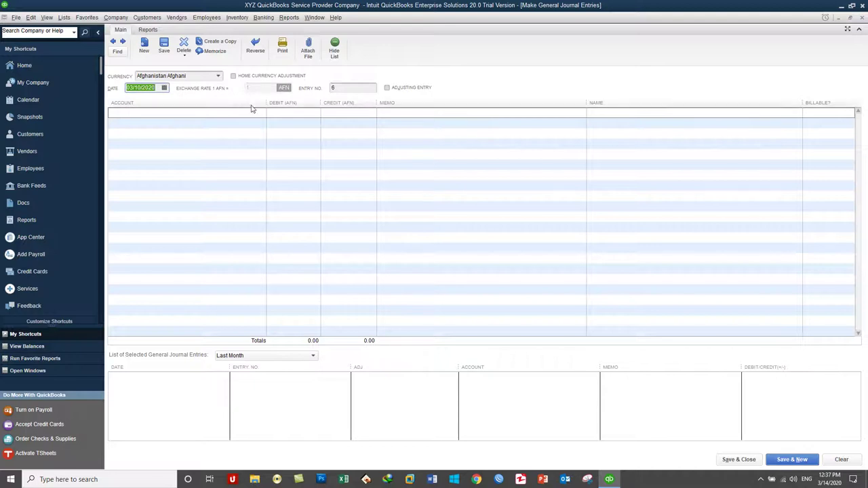
left_click(343, 87)
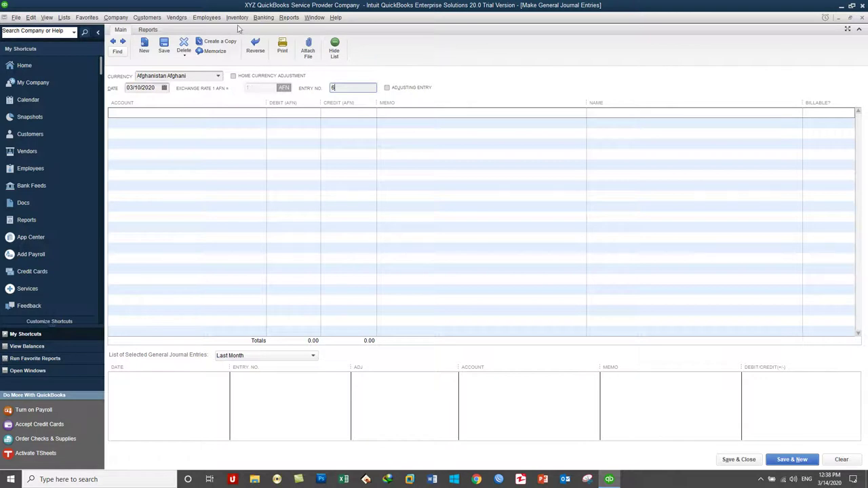
Switch the journal entry's currency to US Dollar, and return it to Afghanistan Afghani
left_click(218, 78)
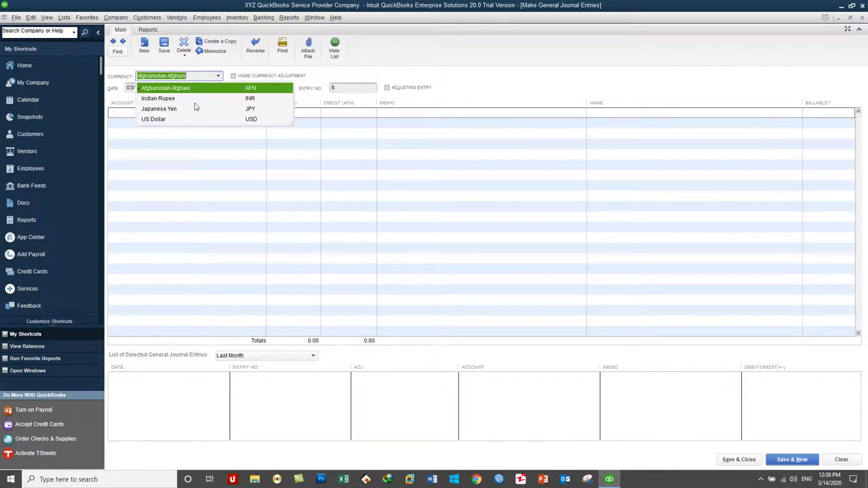
left_click(180, 119)
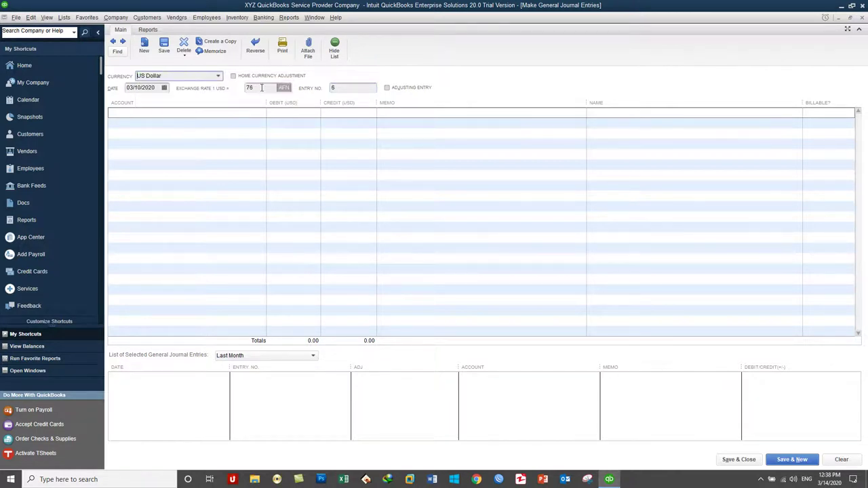
left_click(218, 76)
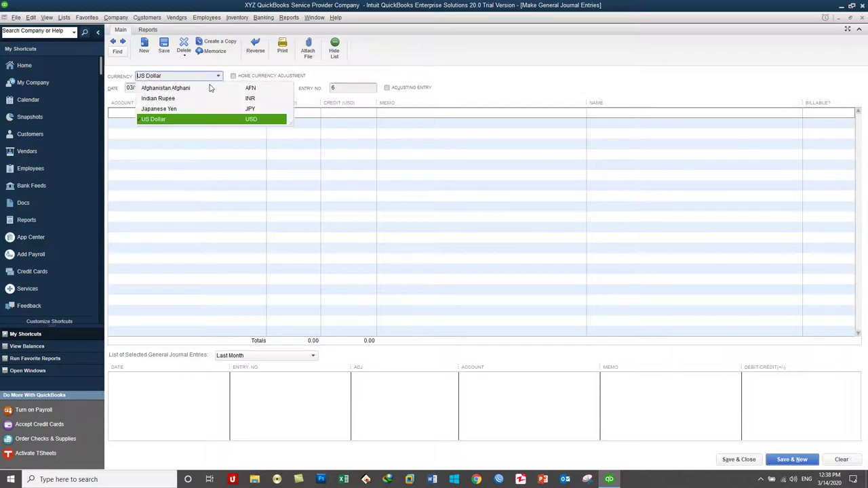
left_click(208, 89)
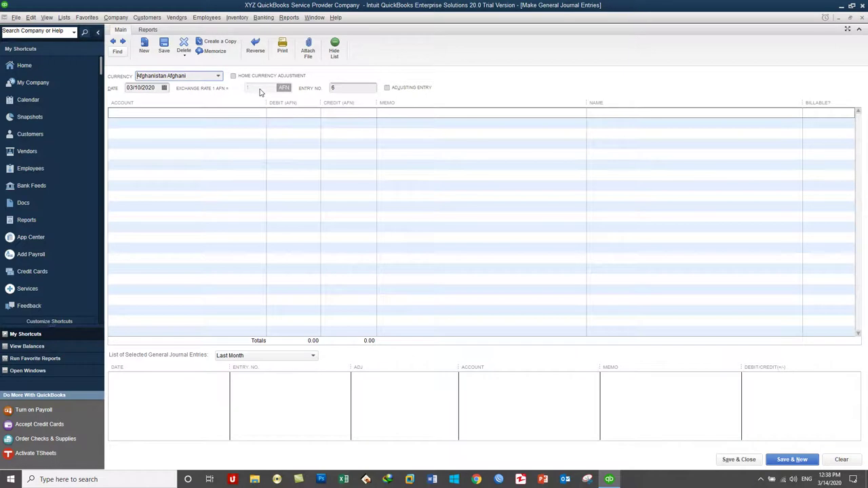
Set the account on the first line of the journal entry to 14800 Cash Account
left_click(214, 114)
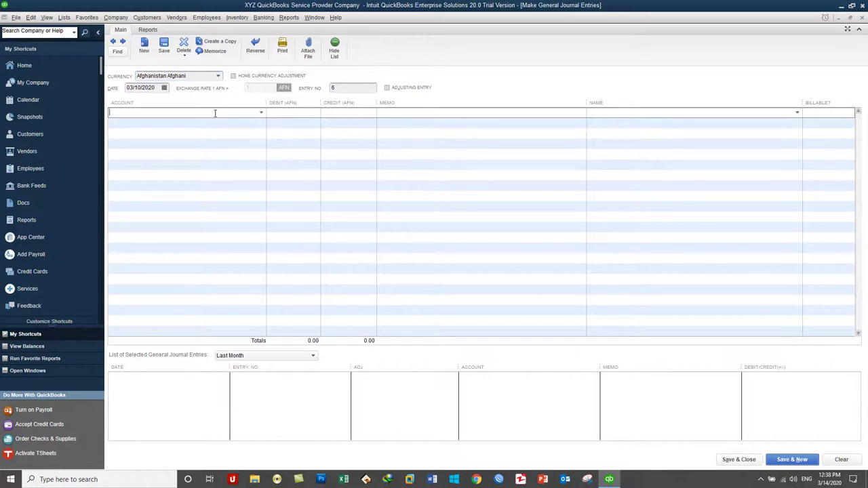
left_click(262, 114)
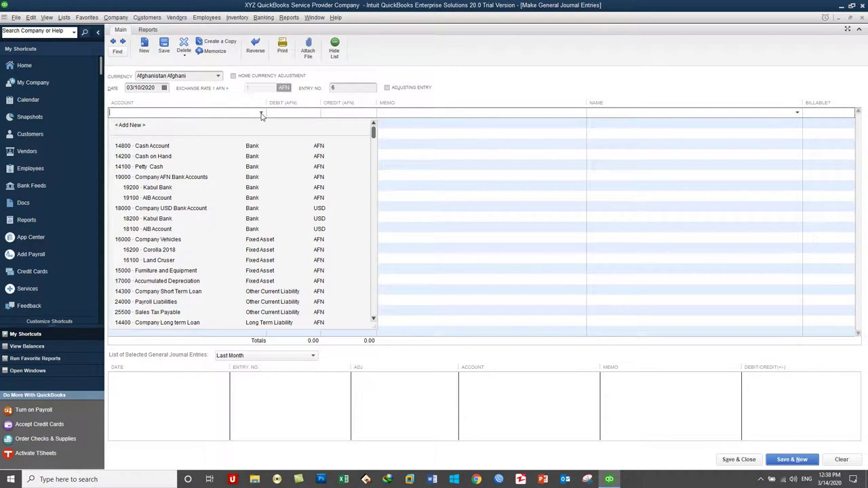
left_click(186, 146)
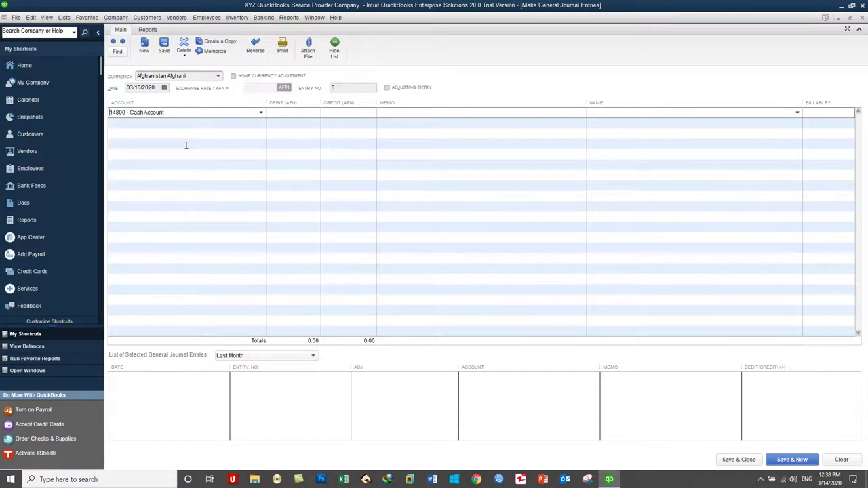
Debit the Cash Account line 10,000 AFN and set the account on the second line to 49100 QuickBooks training
left_click(300, 112)
type("10000")
key("Tab")
left_click(207, 123)
left_click(261, 125)
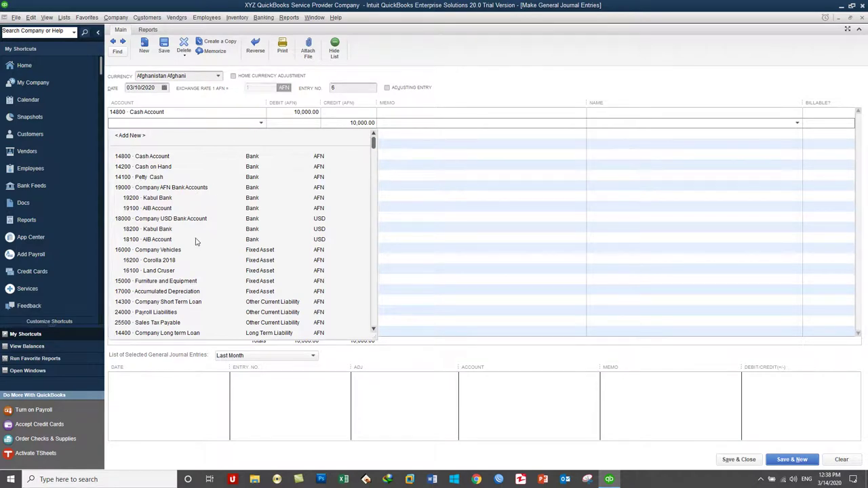
scroll(191, 221, "down", 3)
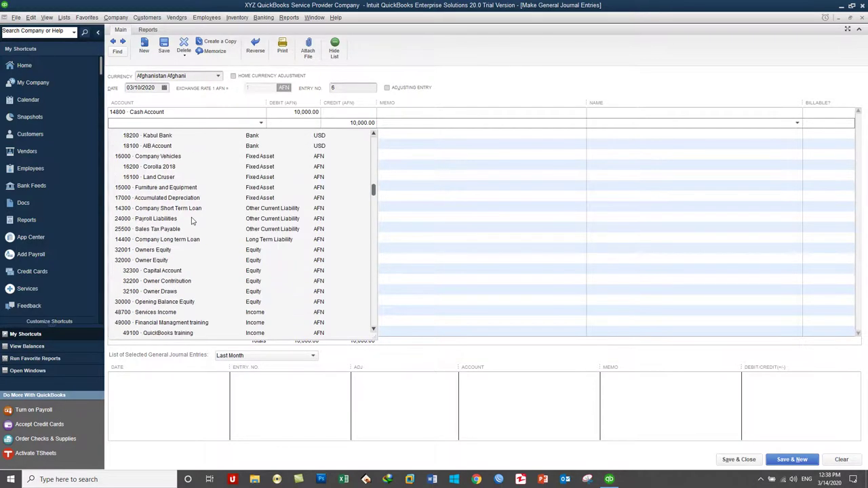
scroll(191, 221, "down", 1)
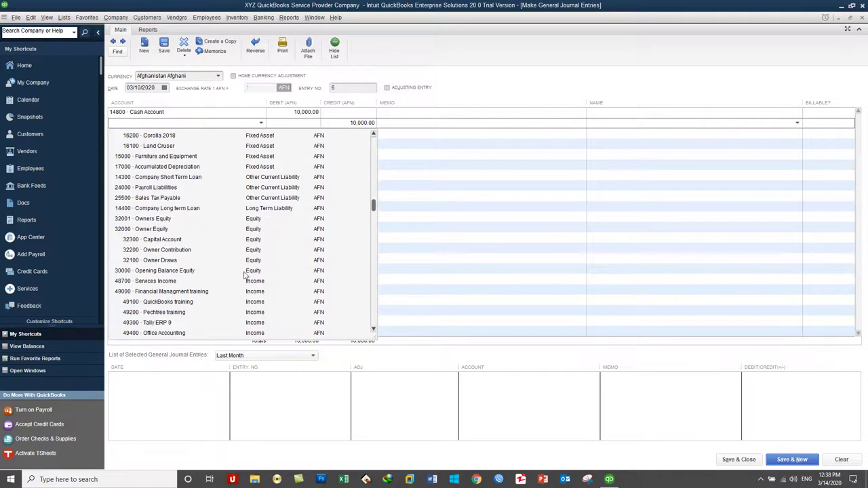
left_click(181, 303)
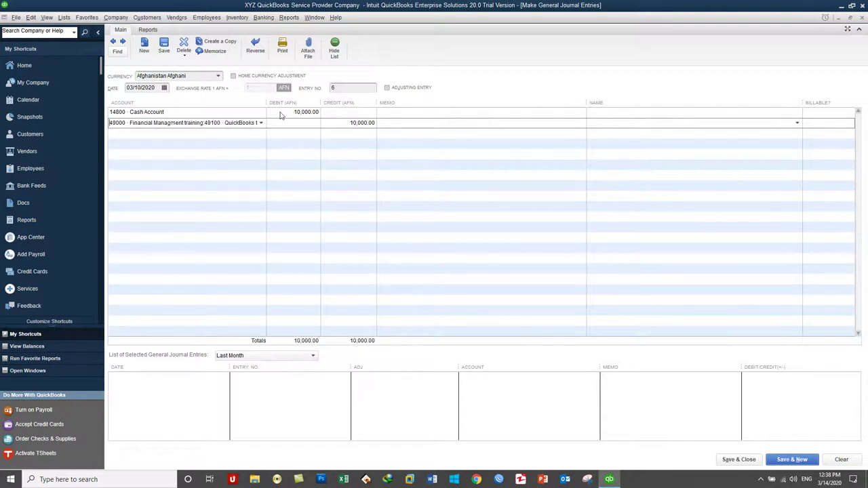
Enter the memo "10000 AFN Received from QuickBooks training Class" on both lines, and save and close the journal entry
left_click(405, 114)
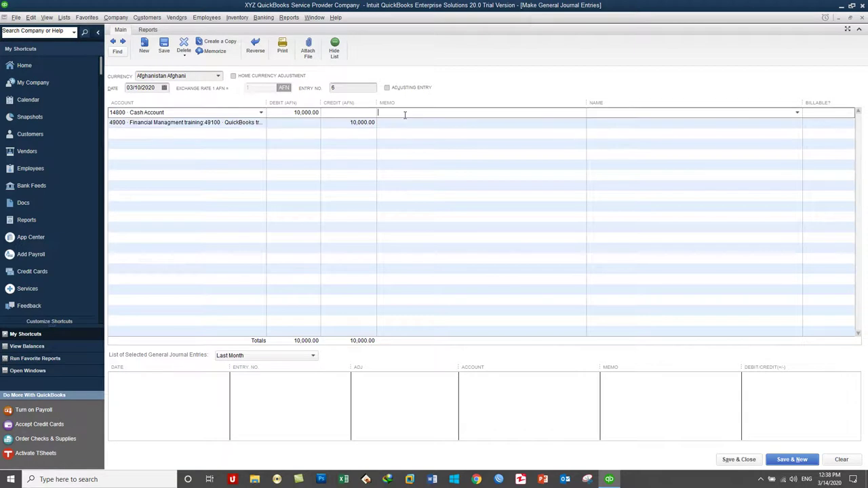
type("10000 AFN Received from QuickBooks training Class")
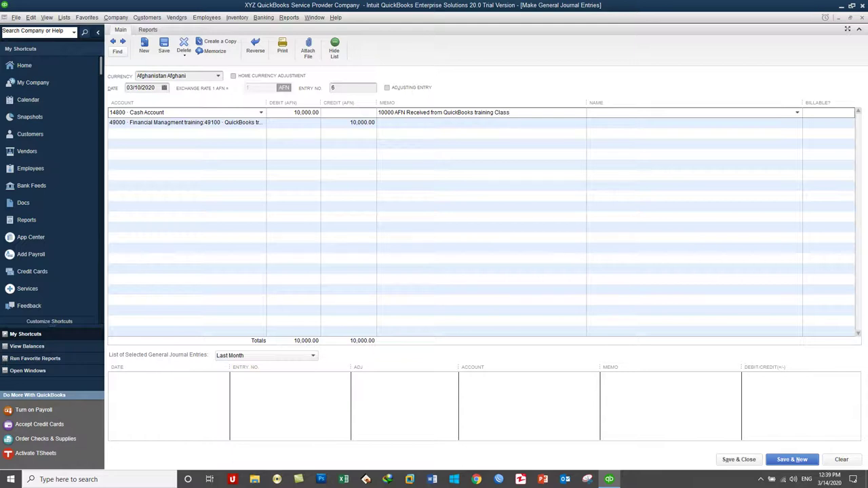
left_click_drag(531, 113, 354, 102)
key("ctrl+c")
left_click(425, 123)
key("ctrl+v")
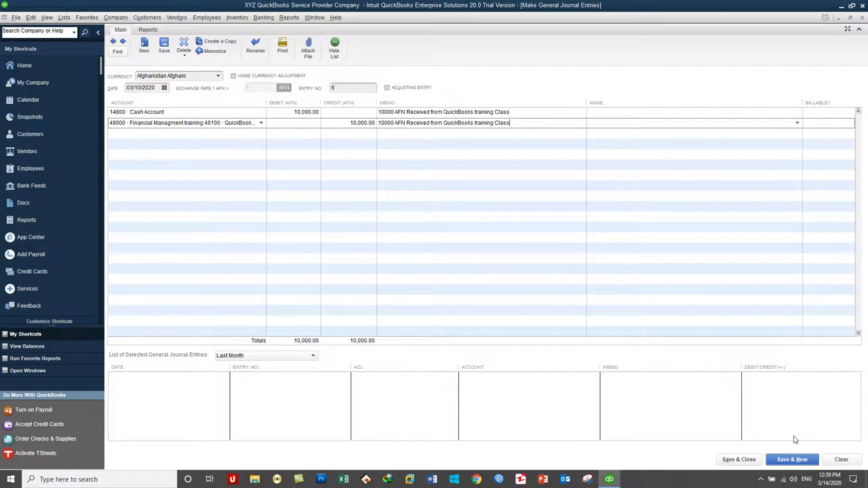
left_click(738, 460)
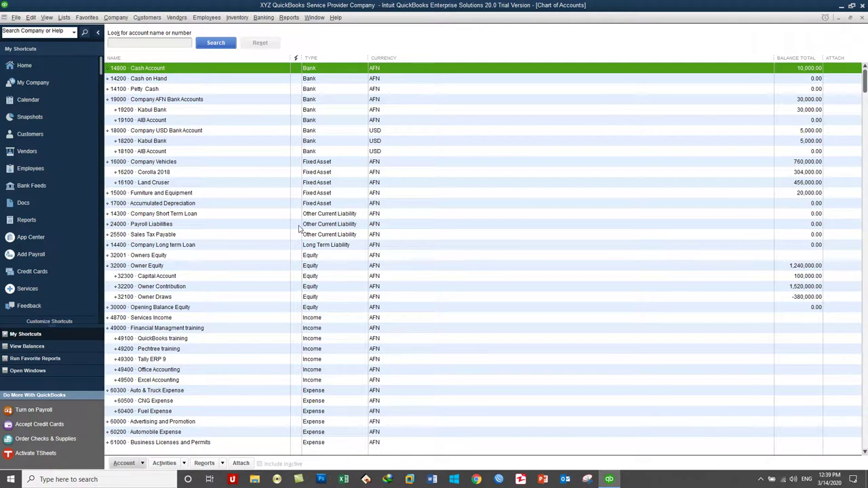
View the QuickBooks training income in the Profit & Loss Standard report, and close the report
left_click(316, 19)
mouse_move(290, 20)
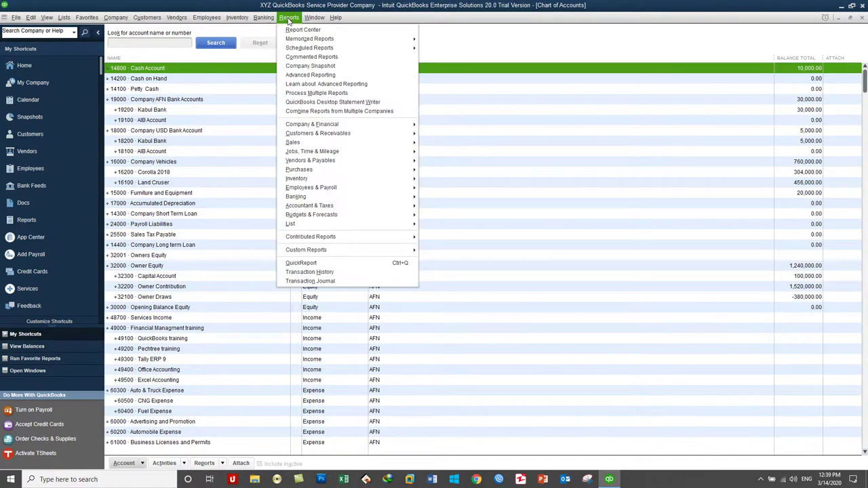
mouse_move(331, 125)
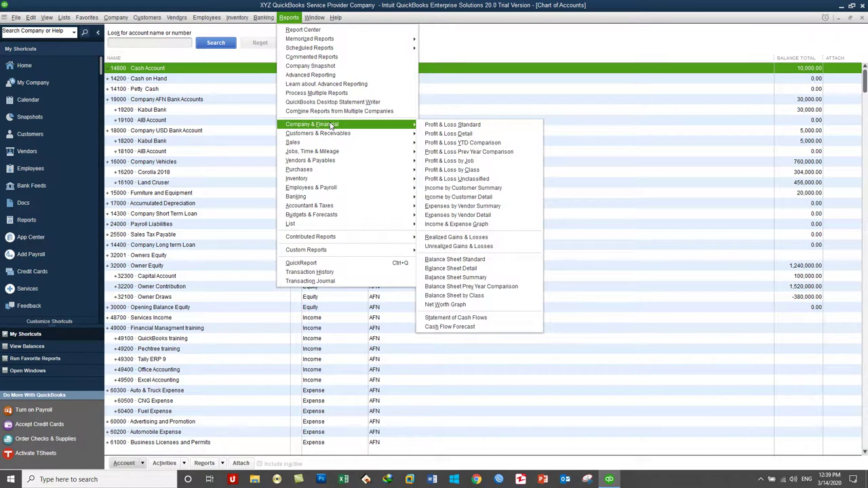
left_click(479, 127)
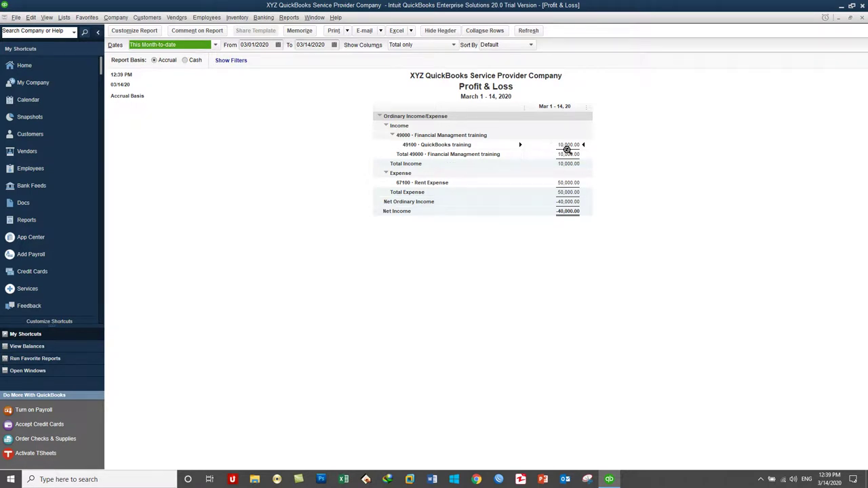
left_click(861, 19)
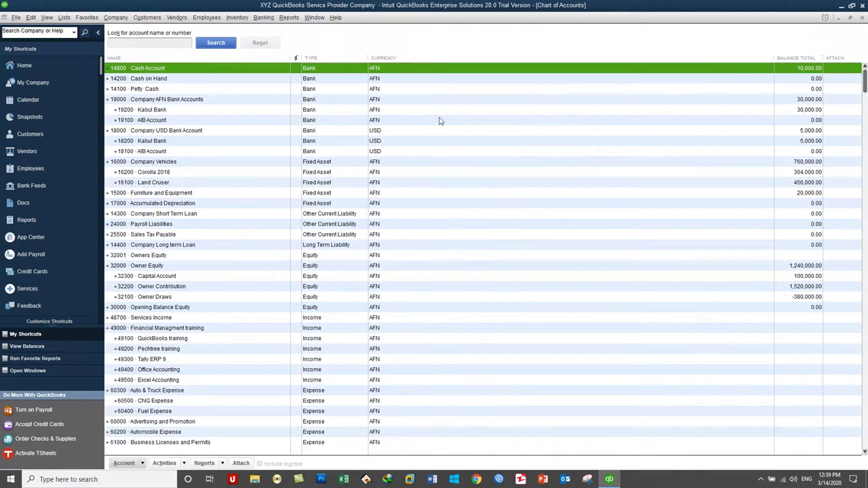
Start another general journal entry with a 40,000 AFN debit to 14800 Cash Account on the first line
left_click(146, 18)
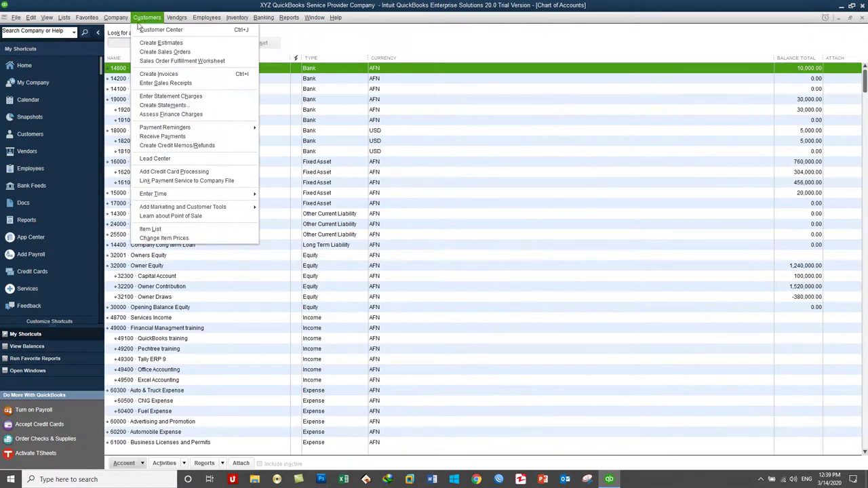
mouse_move(117, 18)
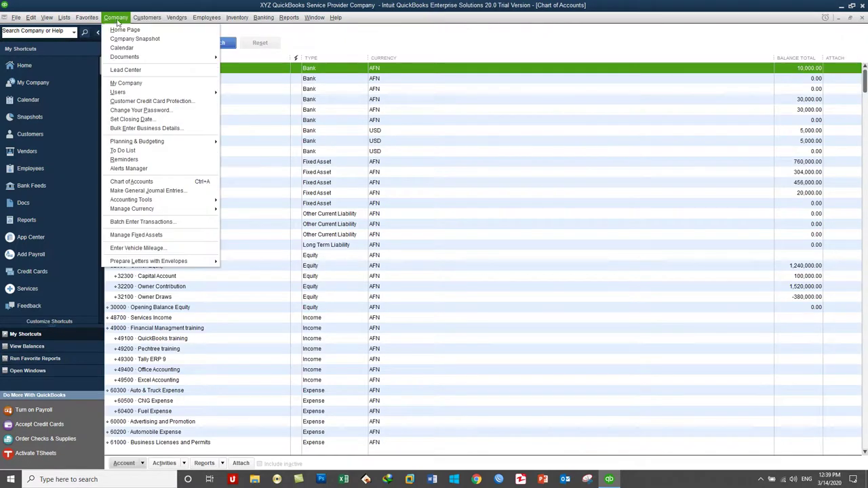
left_click(153, 192)
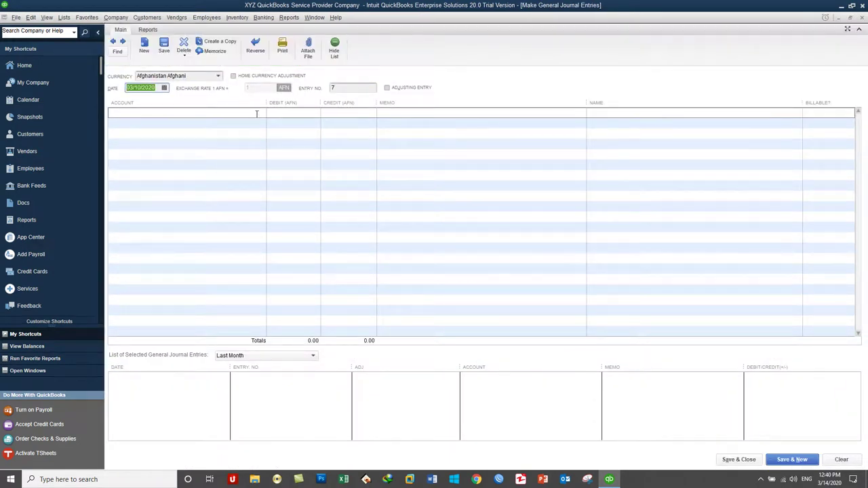
left_click(257, 114)
left_click(261, 113)
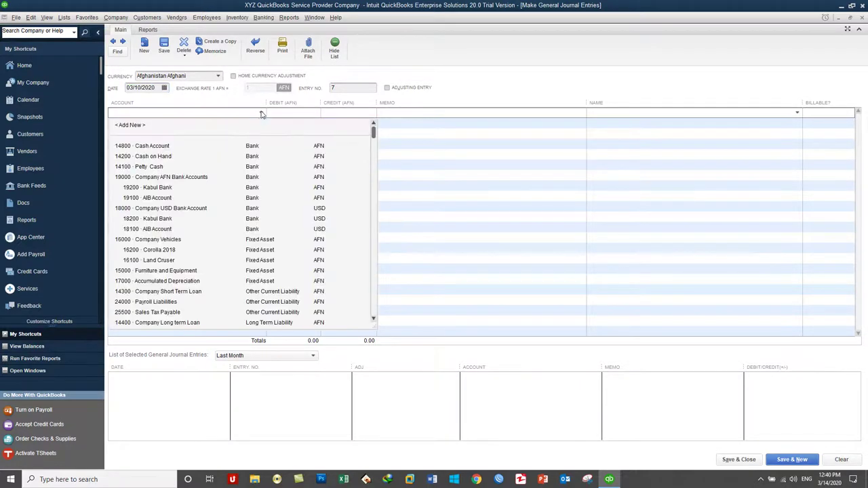
left_click(195, 146)
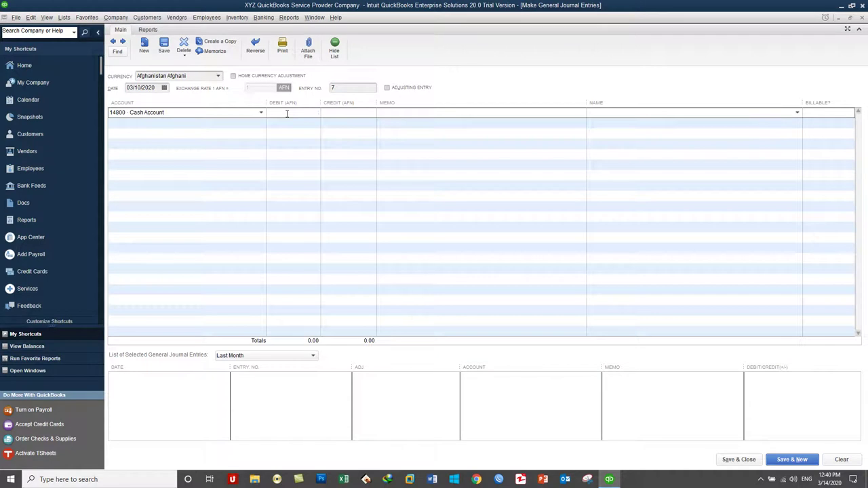
type("40000")
Set the accounts on the second and third lines to 49200 Pechtree training and 49300 Tally ERP 9
left_click(224, 123)
left_click(261, 123)
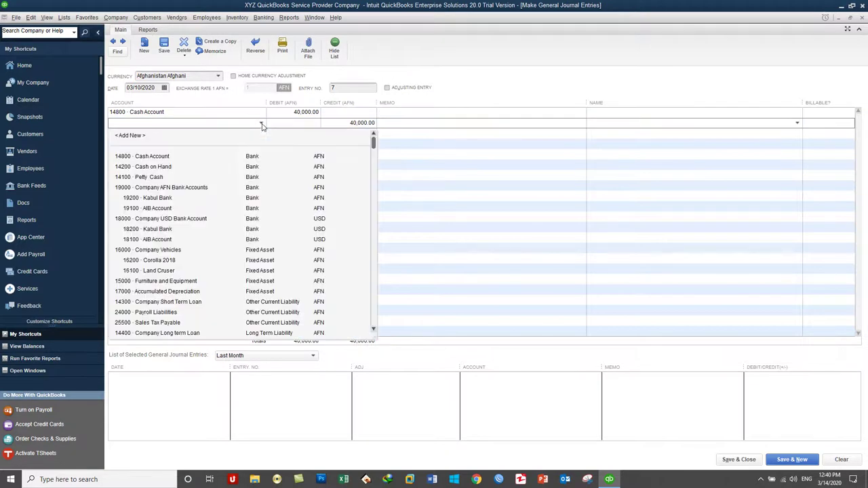
scroll(189, 280, "down", 15)
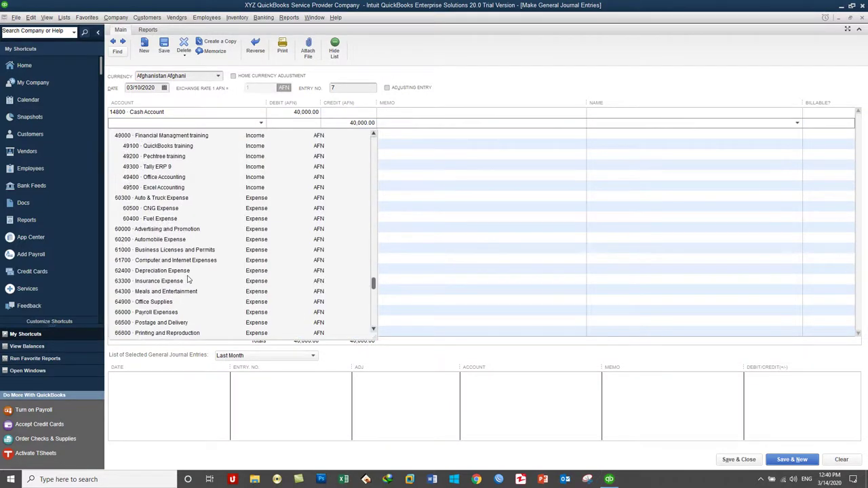
scroll(189, 279, "up", 5)
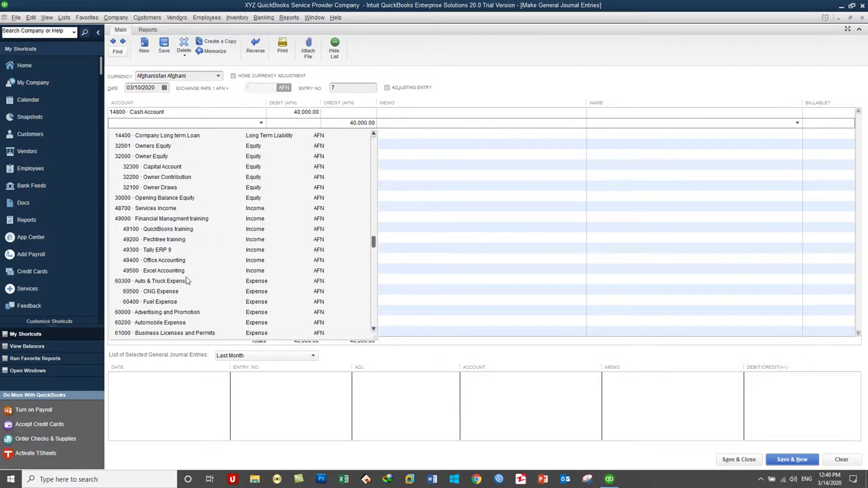
left_click(169, 241)
left_click(215, 132)
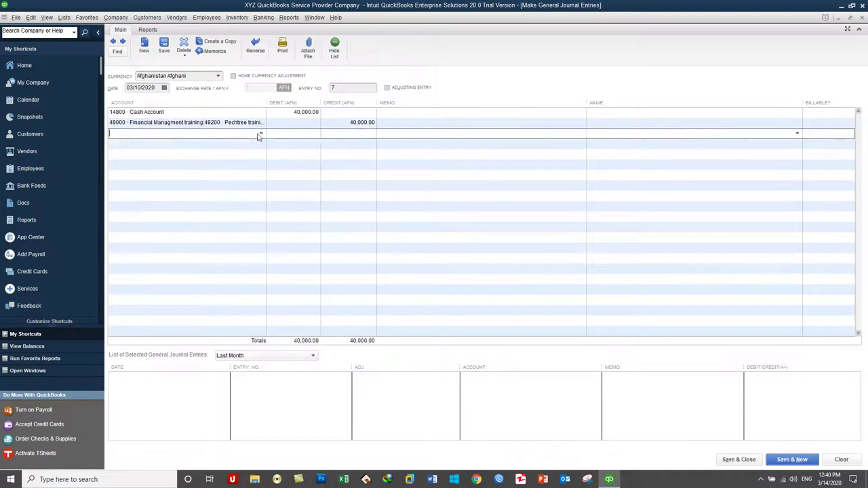
left_click(260, 133)
scroll(215, 246, "down", 8)
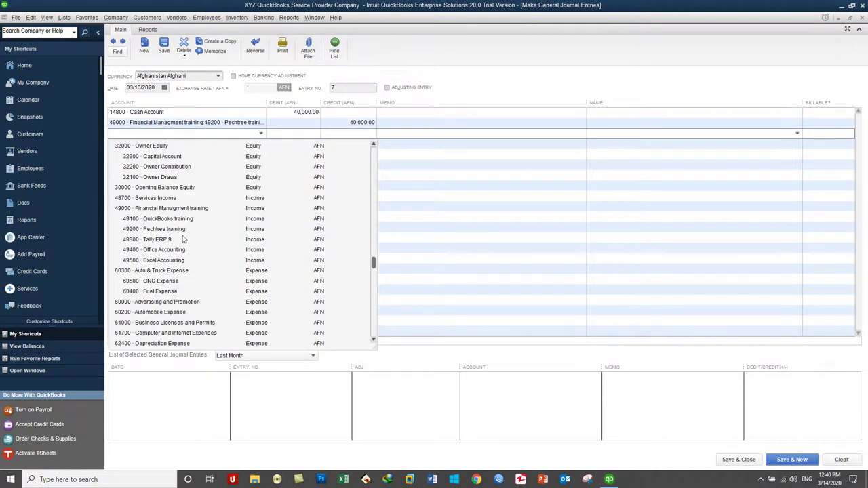
left_click(167, 242)
Set the accounts on the fourth and fifth lines to 49400 Office Accounting and 49500 Excel Accounting
left_click(241, 143)
left_click(261, 143)
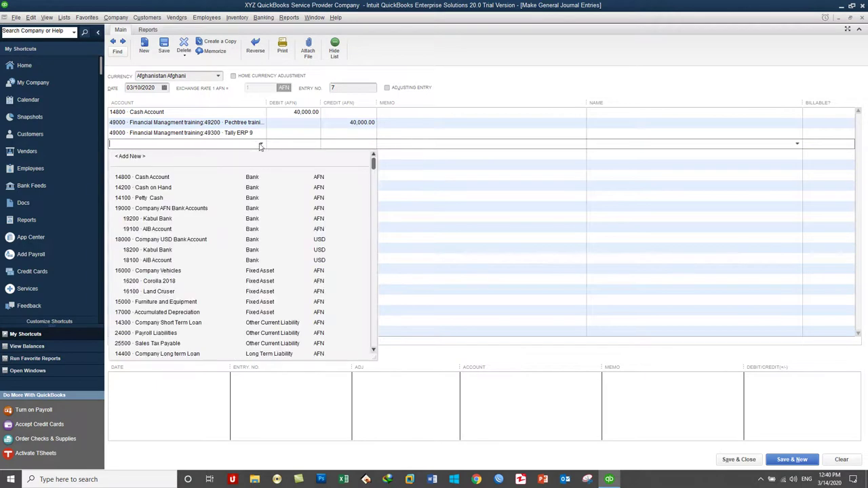
scroll(166, 278, "down", 8)
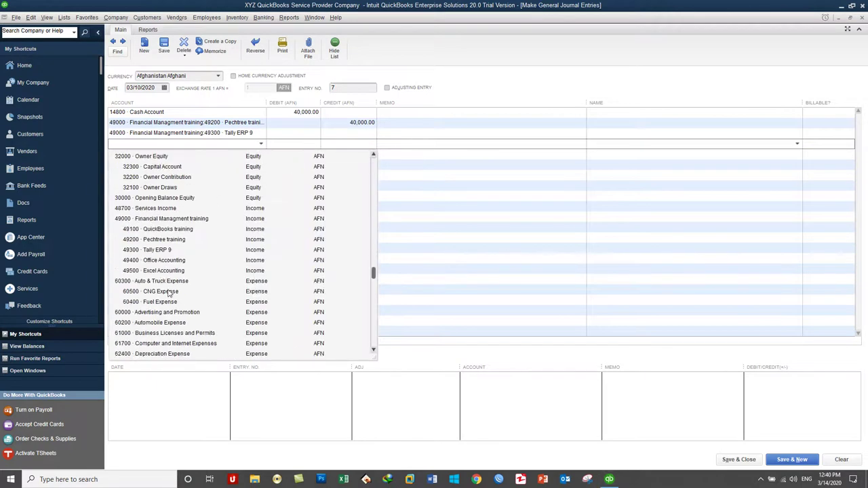
left_click(165, 260)
left_click(251, 154)
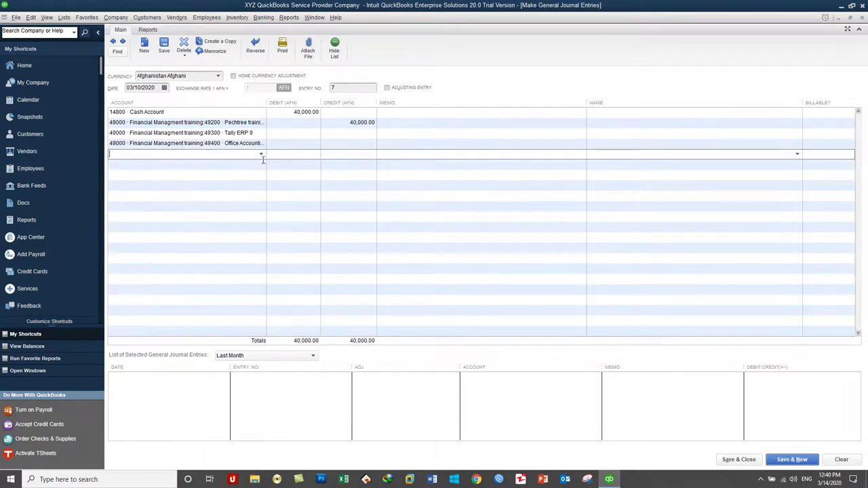
left_click(261, 154)
scroll(200, 297, "down", 8)
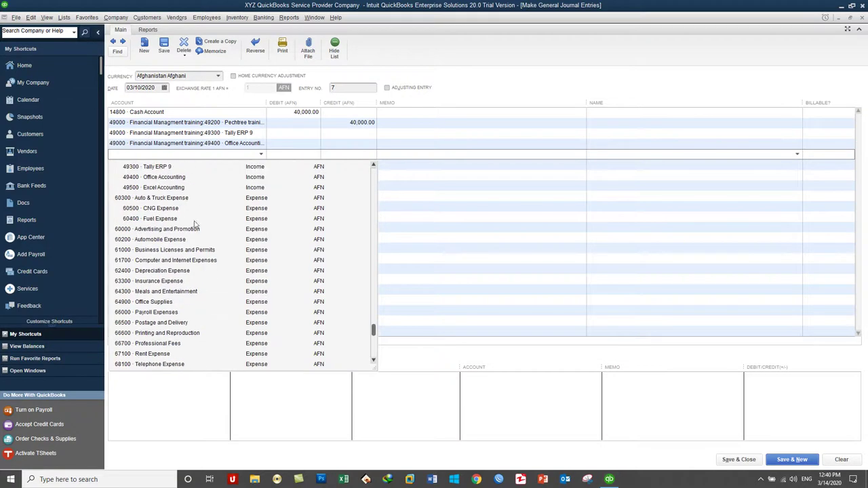
scroll(178, 225, "up", 3)
left_click(176, 255)
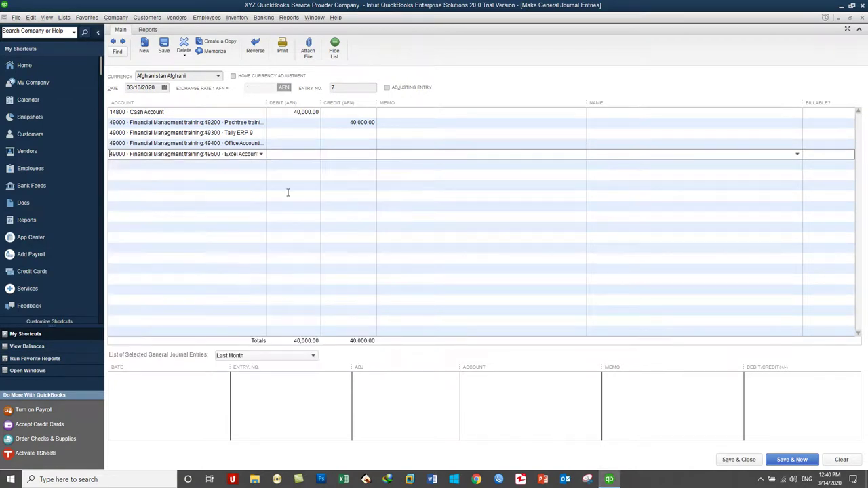
Set the credit amount to 10,000 AFN on each of the four training income lines
left_click(361, 123)
type("10")
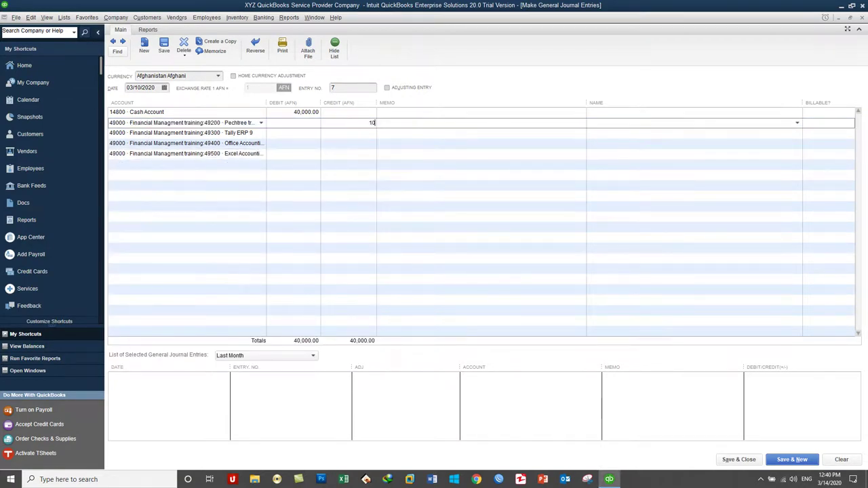
type("000")
left_click(360, 133)
type("1000")
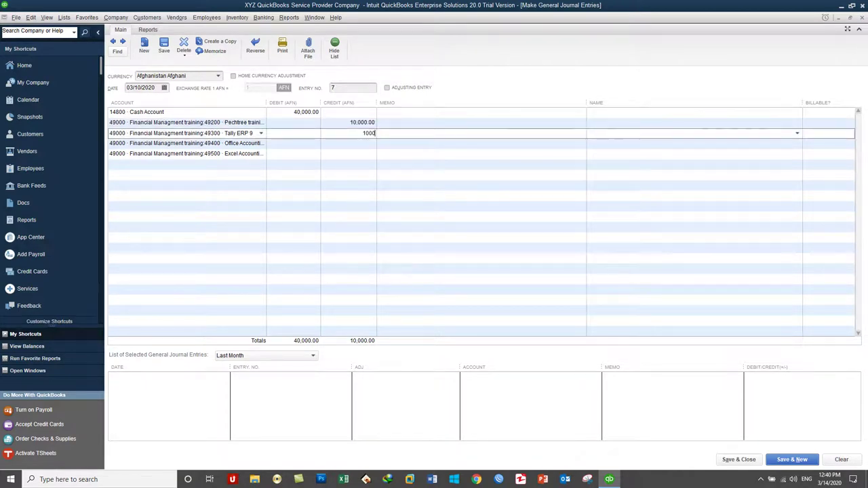
left_click(359, 143)
type("10000")
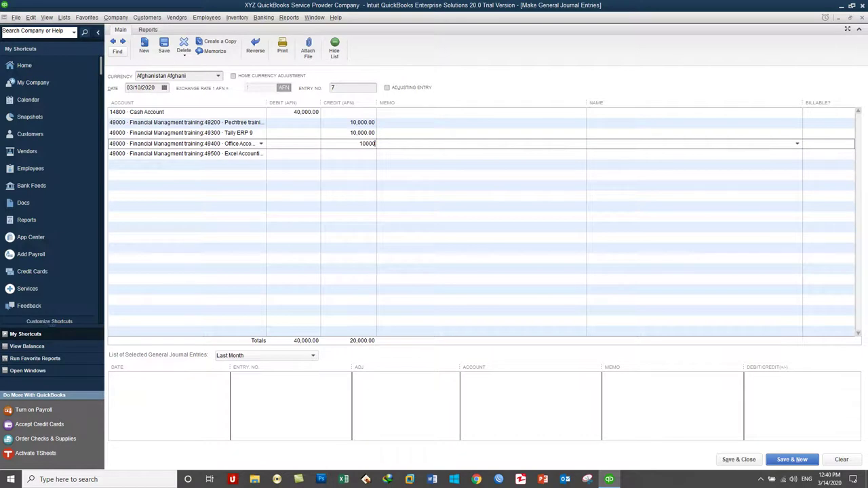
left_click(359, 154)
type("10000")
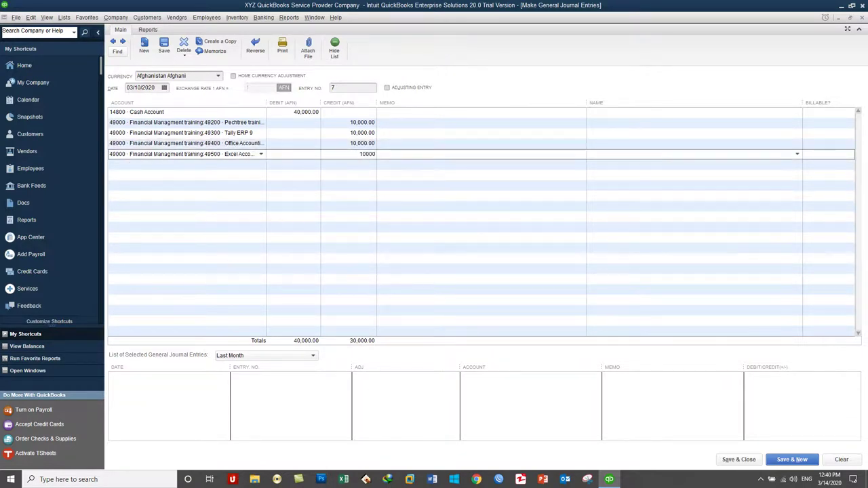
key("Down")
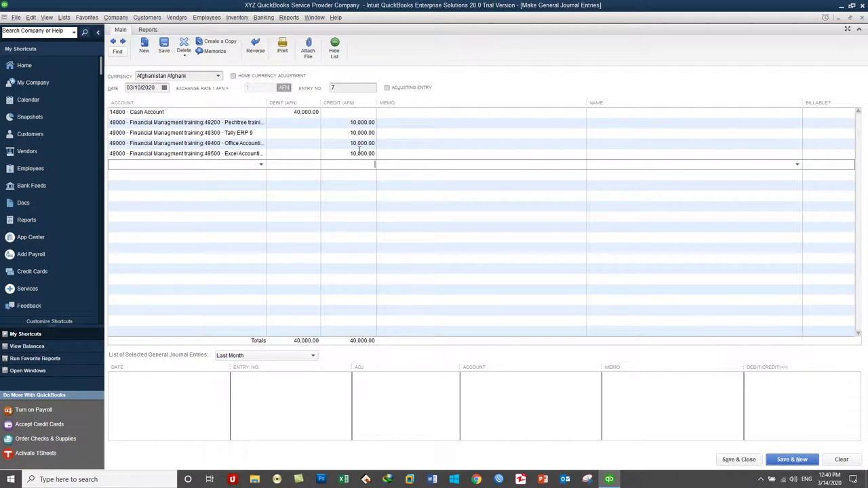
Try to save and close the journal entry with the Excel Accounting credit set to 1,000 AFN
key("Up")
type("1,00")
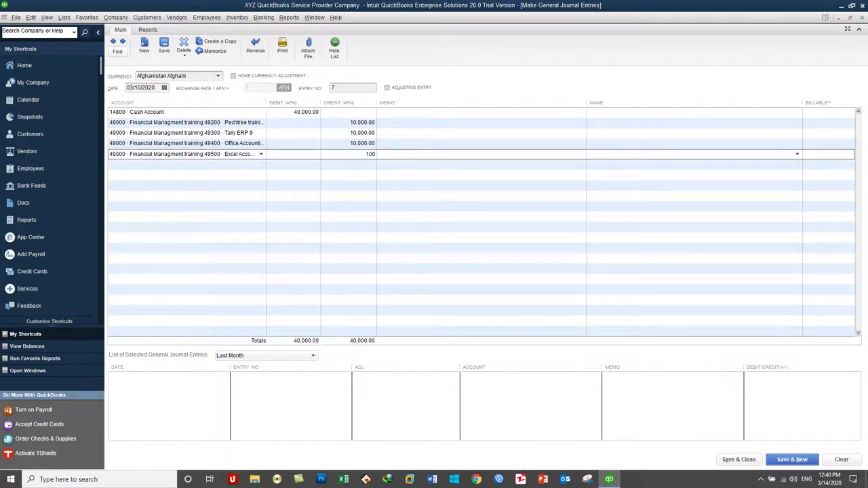
type("0")
key("Tab")
left_click(739, 459)
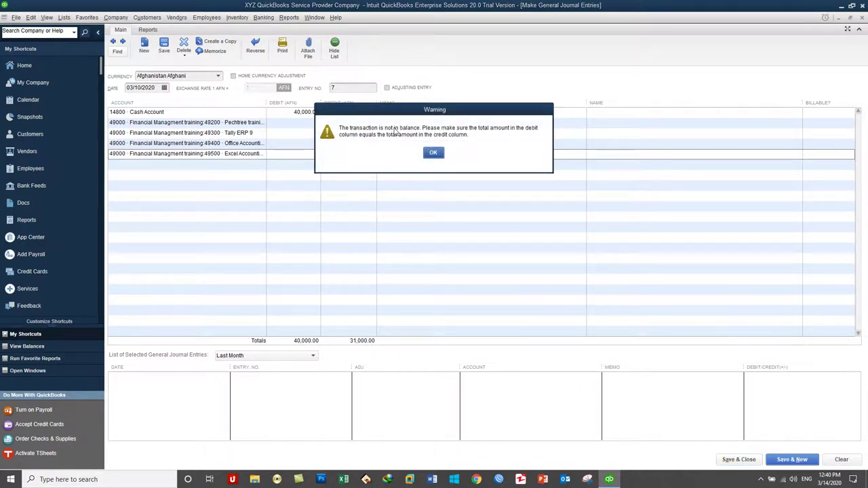
Dismiss the warning and set the credit on the Excel Accounting line to 10,000 AFN
left_click(433, 153)
left_click(342, 148)
key("Down")
type("10,000")
key("Tab")
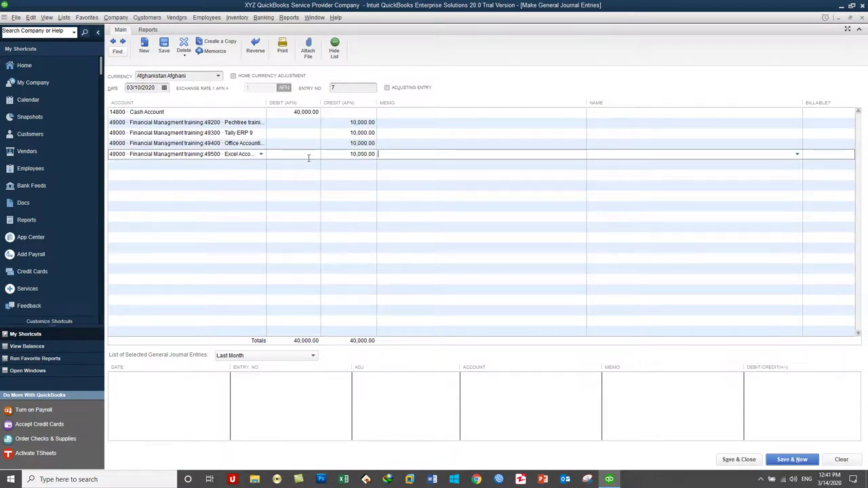
Set the memo of the Cash Account line to "40000 AFN Received from Financial Management training"
left_click(416, 114)
type("10000 AFN Received from QuickBooks training Class")
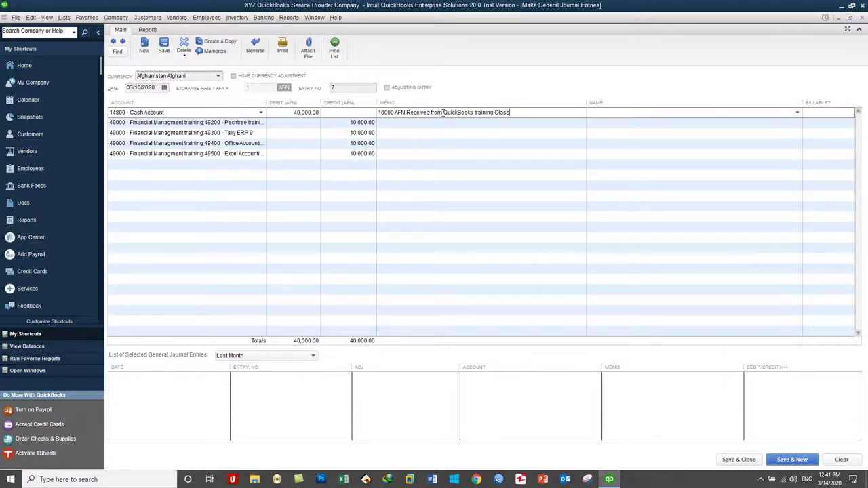
left_click_drag(444, 113, 569, 89)
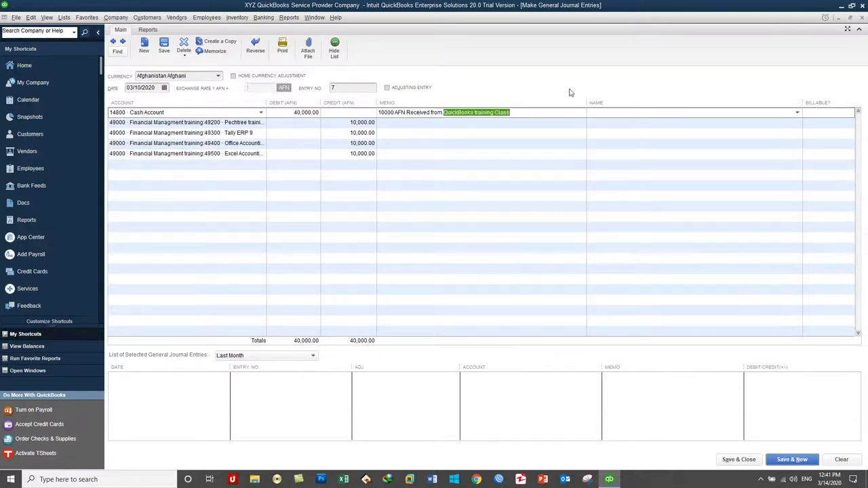
type("Financia")
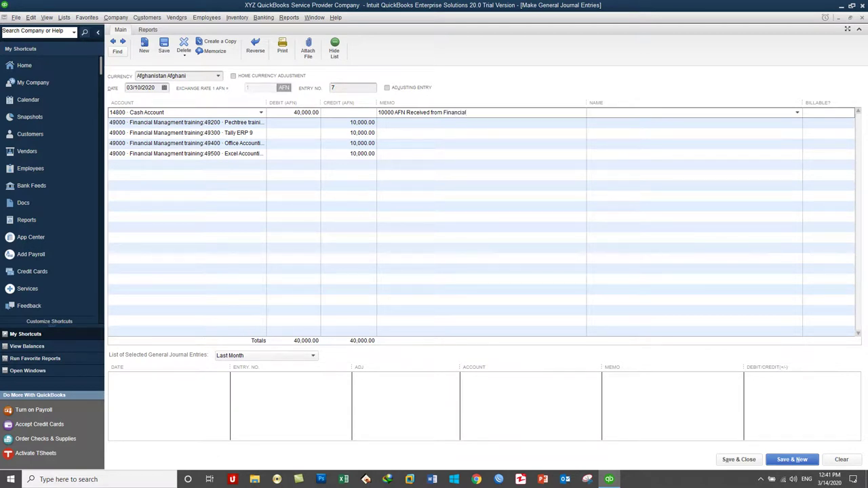
type("l Management training")
left_click_drag(524, 114, 347, 135)
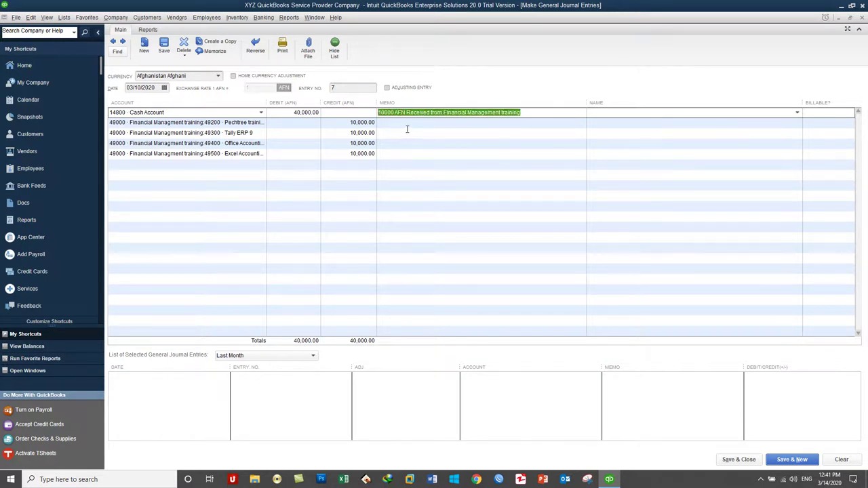
left_click(380, 113)
key("Delete")
type("4")
Copy the Cash Account line's memo to the four training income lines of the journal entry
key("shift+Home")
key("ctrl+c")
left_click(407, 122)
key("ctrl+v")
left_click(401, 134)
key("ctrl+v")
left_click(407, 143)
key("ctrl+v")
left_click(407, 154)
key("ctrl+v")
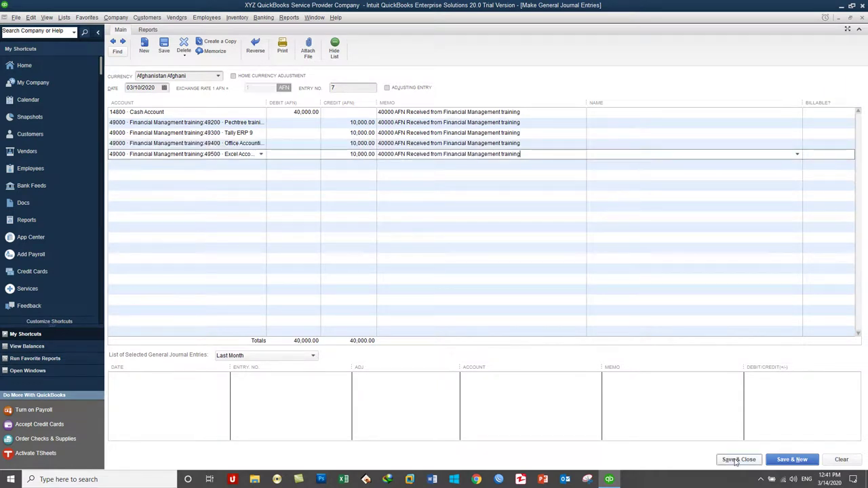
Set the journal entry's date to 03/13/2020, then save and close the entry
left_click(164, 89)
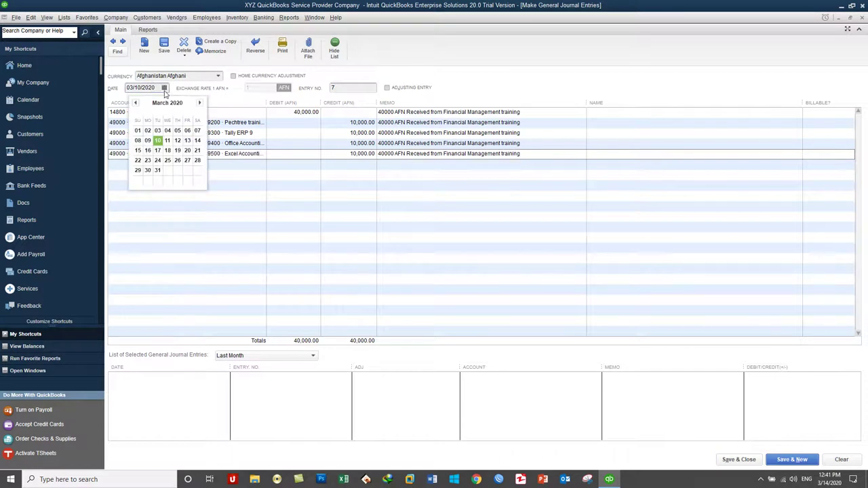
left_click(198, 140)
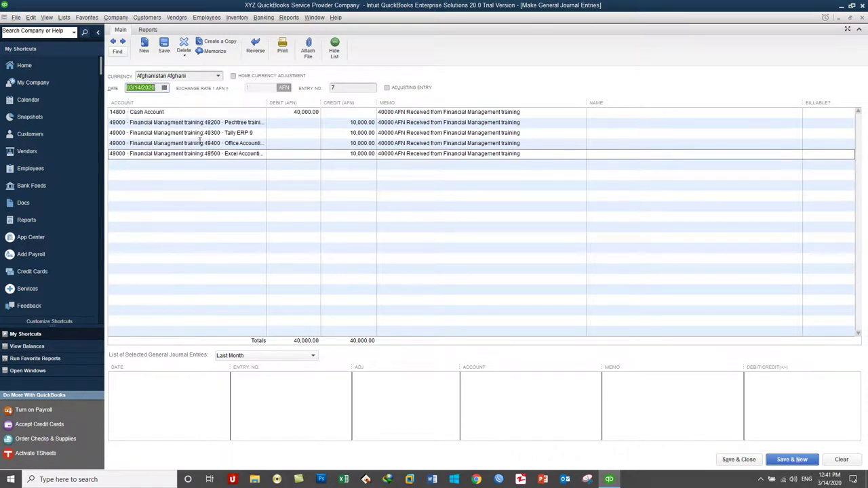
left_click(164, 89)
left_click(187, 141)
left_click(737, 460)
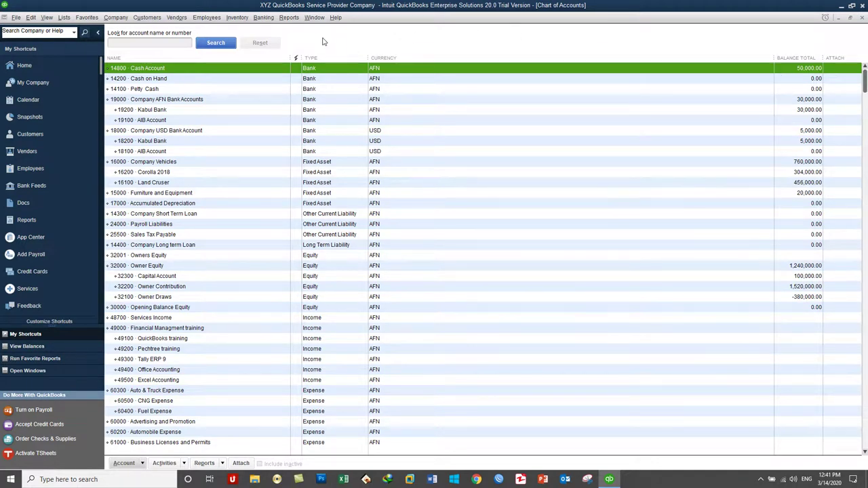
Run the Balance Sheet Standard report for all dates
left_click(289, 18)
mouse_move(312, 125)
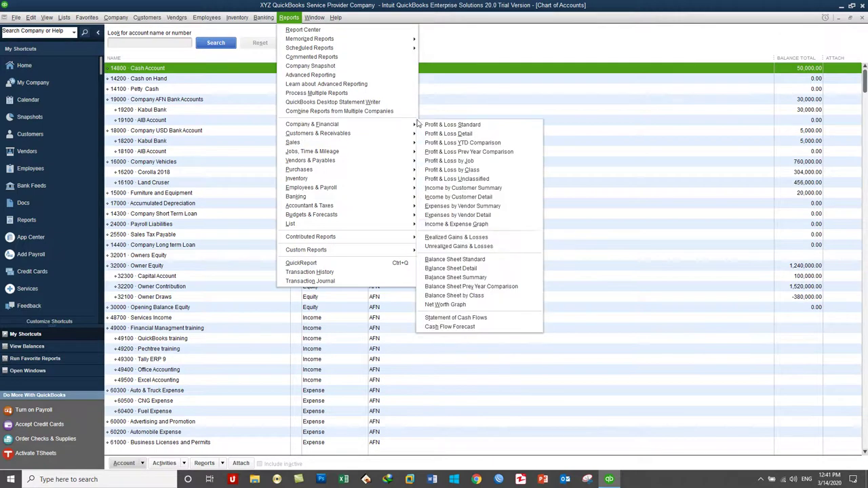
left_click(480, 260)
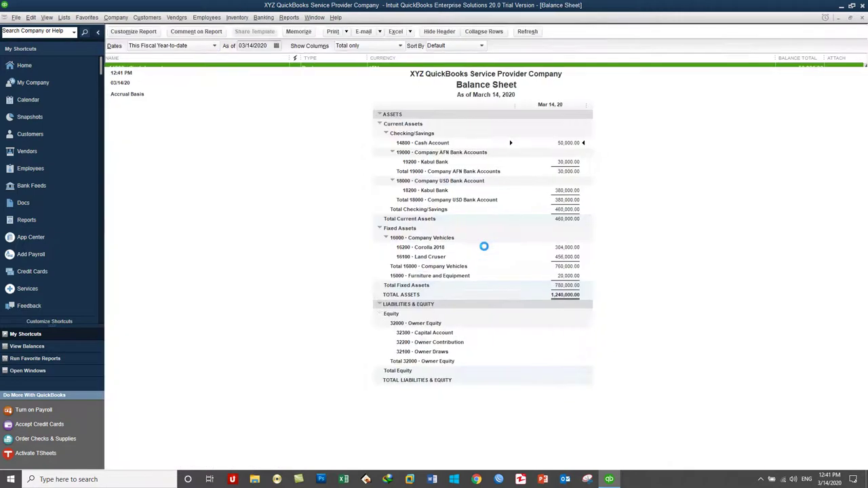
key("a")
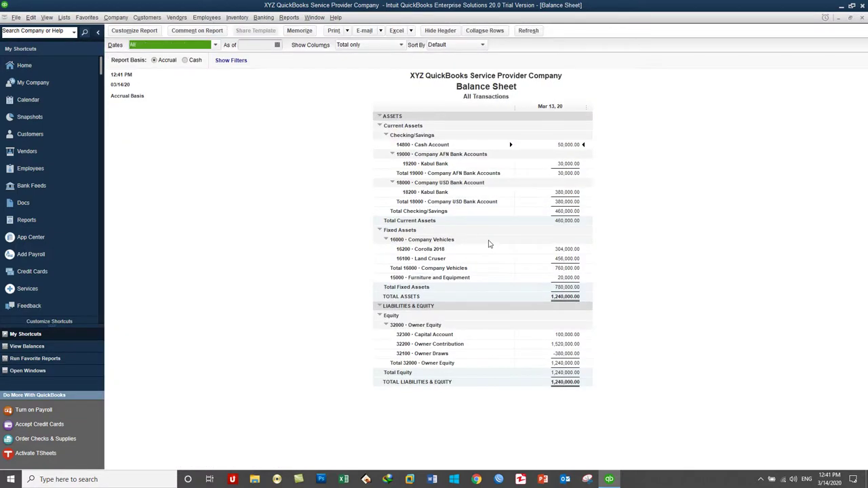
Examine the transactions behind the Cash Account balance with the Memo column widened, then close that detail report
double_click(559, 147)
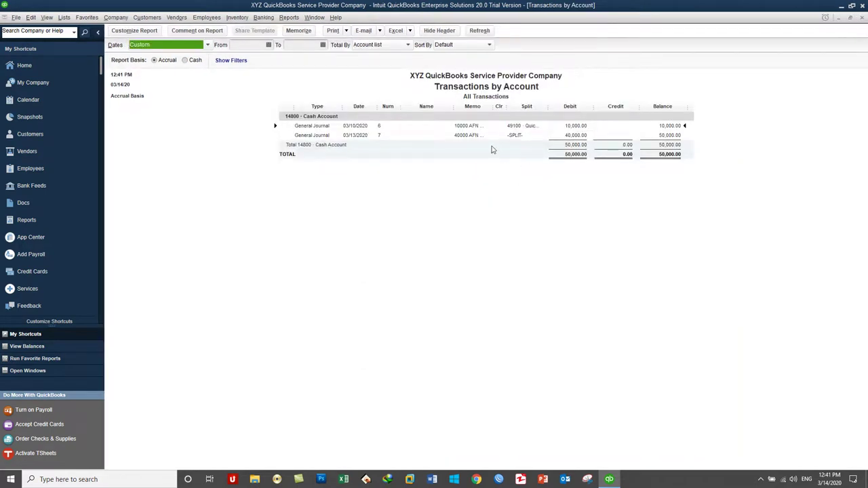
left_click_drag(495, 106, 578, 98)
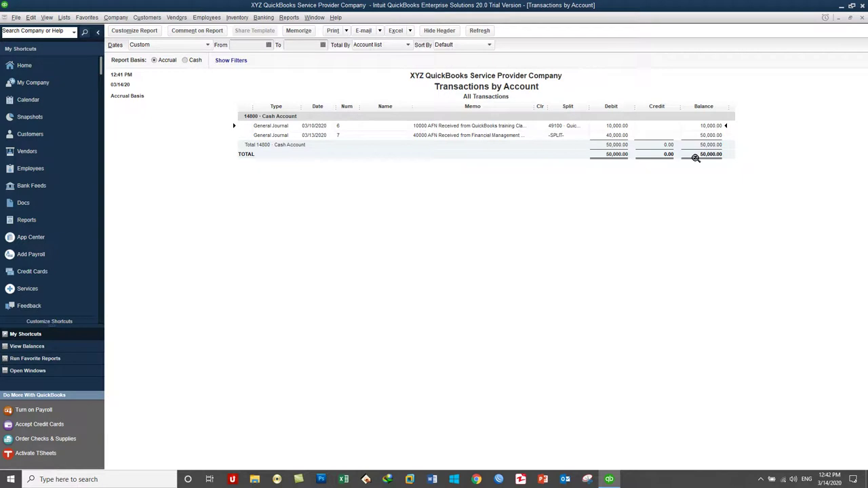
left_click(862, 18)
Review the training income in the Profit & Loss Standard report, then close it and the Balance Sheet
left_click(289, 17)
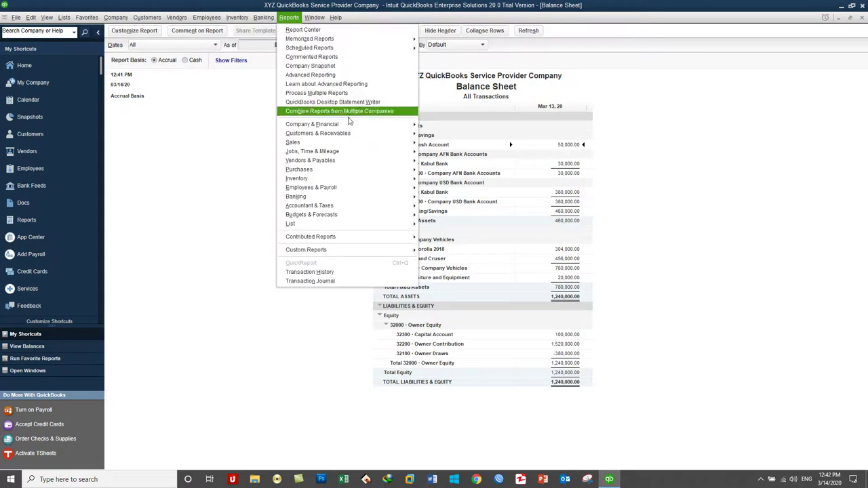
mouse_move(373, 124)
left_click(444, 126)
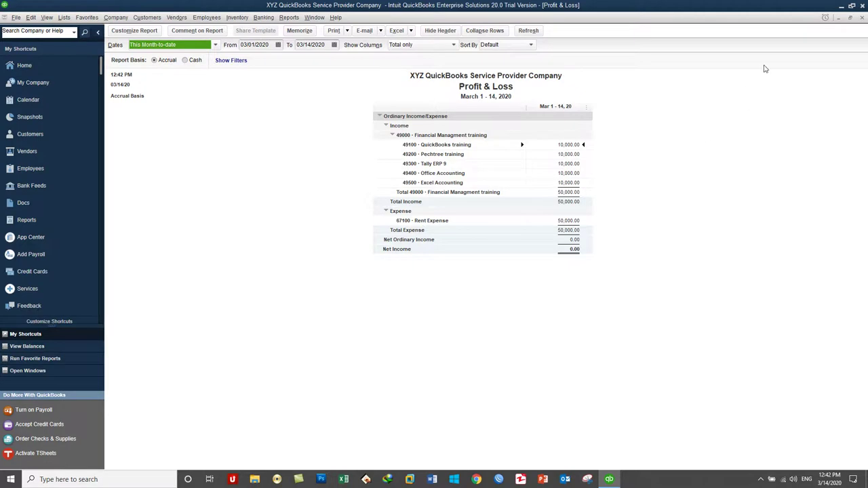
left_click(862, 19)
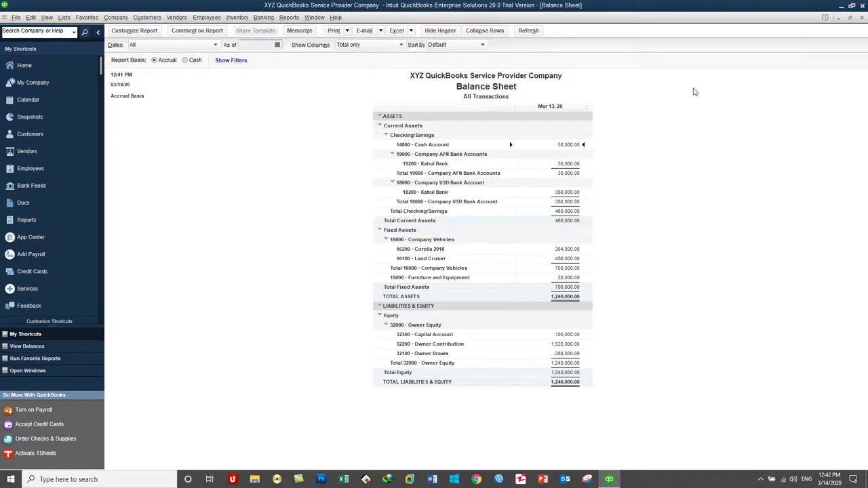
left_click(863, 19)
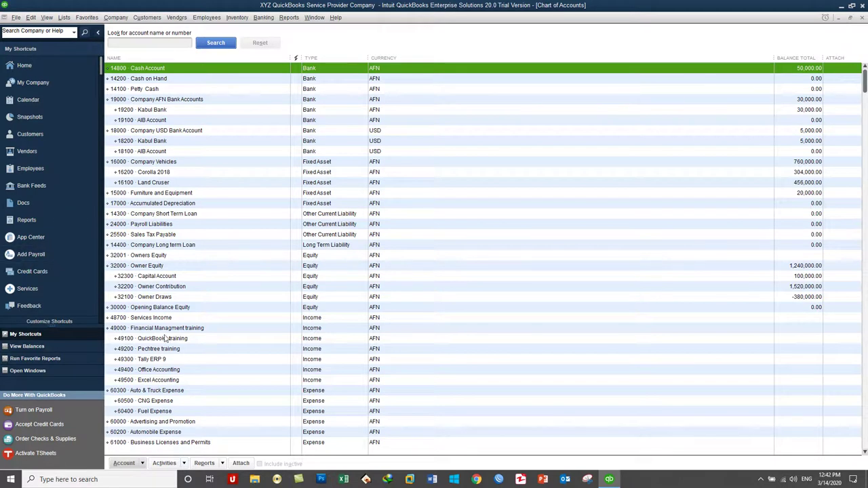
Find the Auto & Truck Expense account in the chart of accounts and start a general journal entry in Afghanistan Afghani
scroll(175, 349, "down", 4)
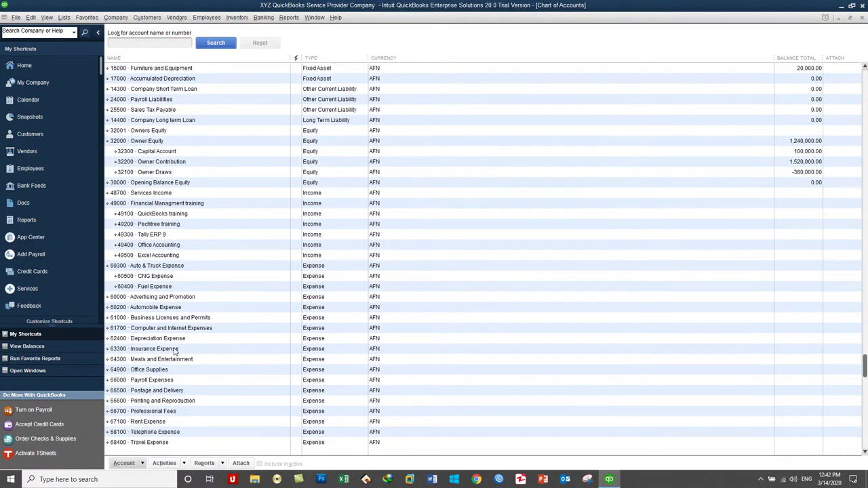
left_click(151, 267)
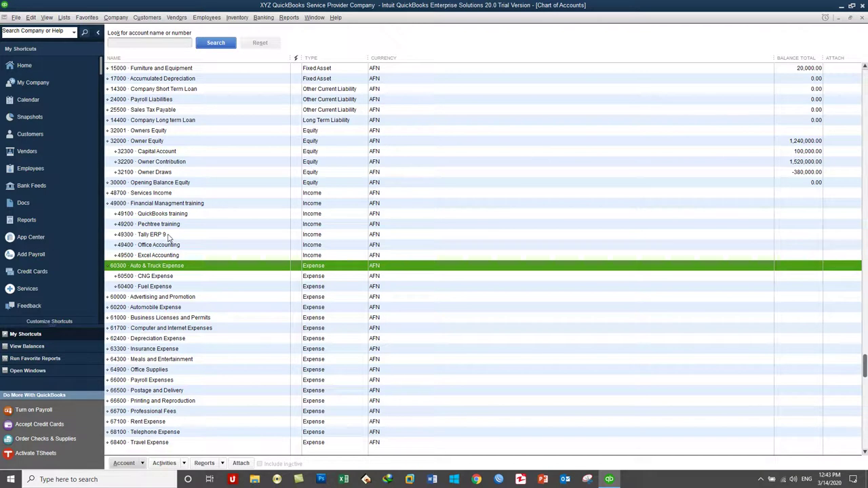
left_click(115, 17)
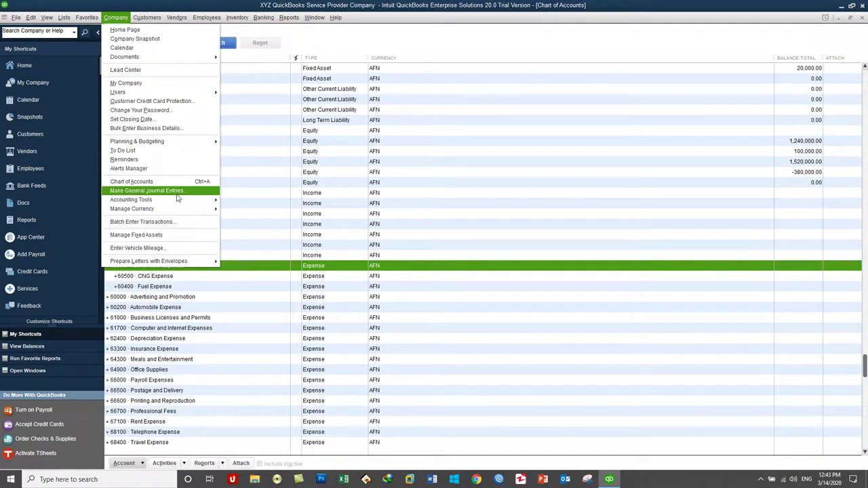
left_click(177, 193)
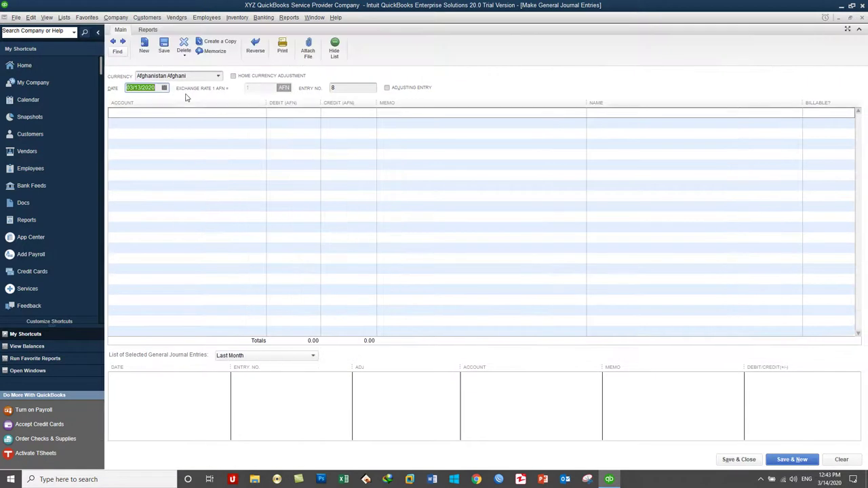
left_click(218, 76)
left_click(212, 90)
Enter 60500 CNG Expense on the entry's first line with a debit of 5,000 AFN
left_click(218, 113)
left_click(260, 114)
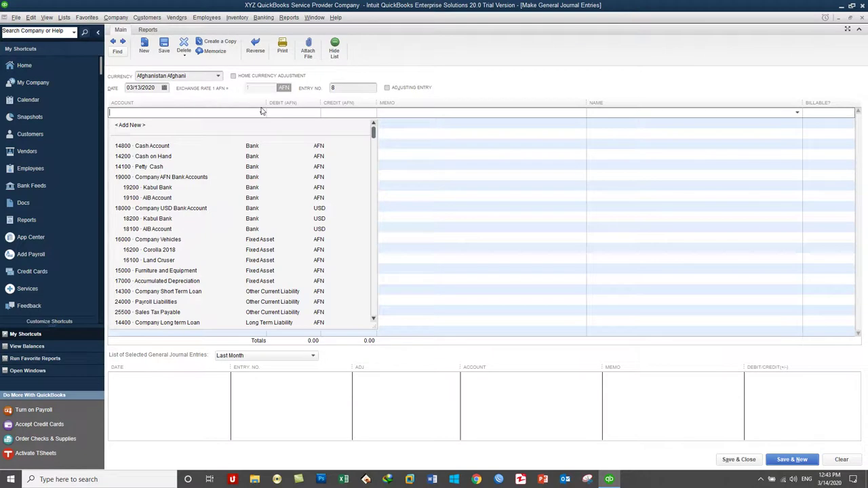
scroll(210, 183, "down", 8)
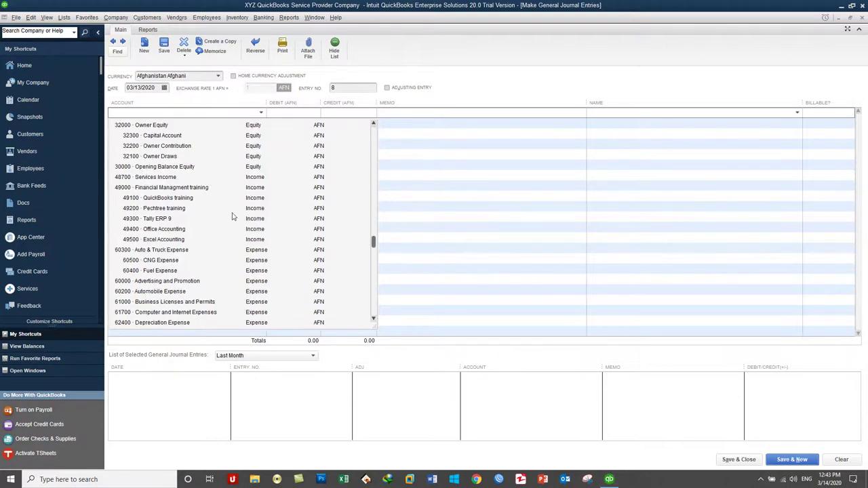
left_click(161, 262)
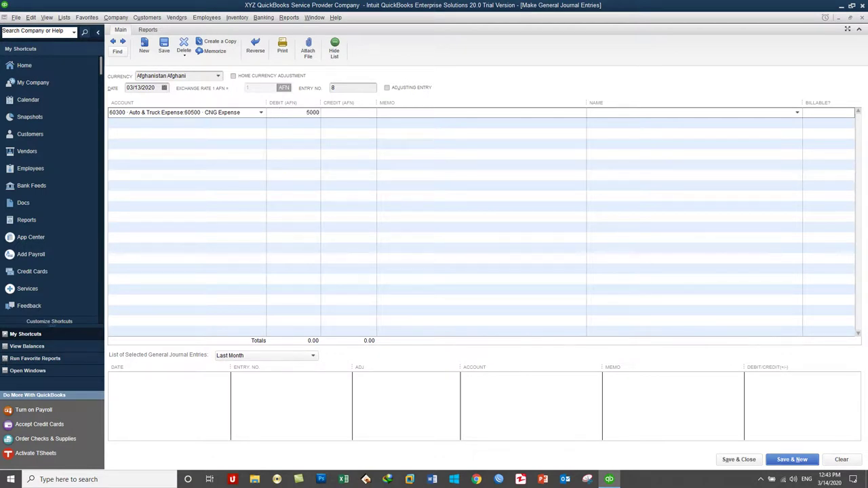
key("Tab")
Enter 60400 Fuel Expense on the second line with a debit of 10,000 AFN
left_click(237, 123)
left_click(261, 123)
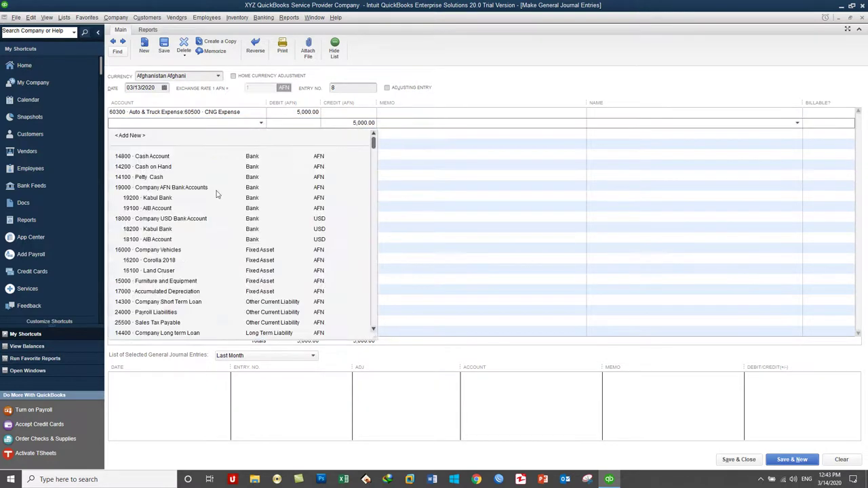
scroll(182, 258, "down", 10)
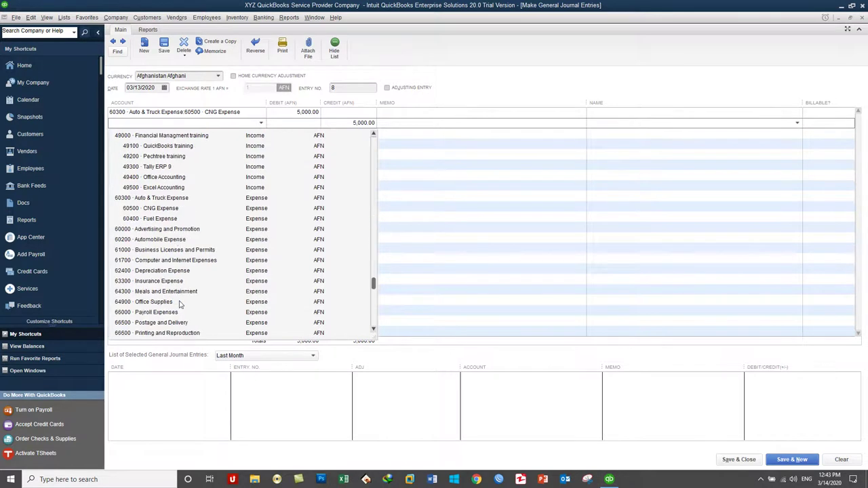
left_click(160, 218)
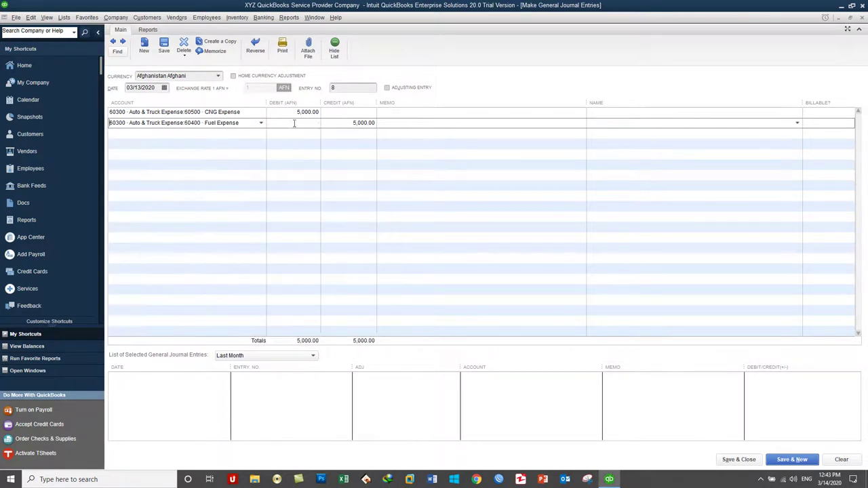
type("100000")
key("Tab")
Assign the 15,000 AFN credit on the third line to 14800 Cash Account
left_click(239, 133)
left_click(261, 134)
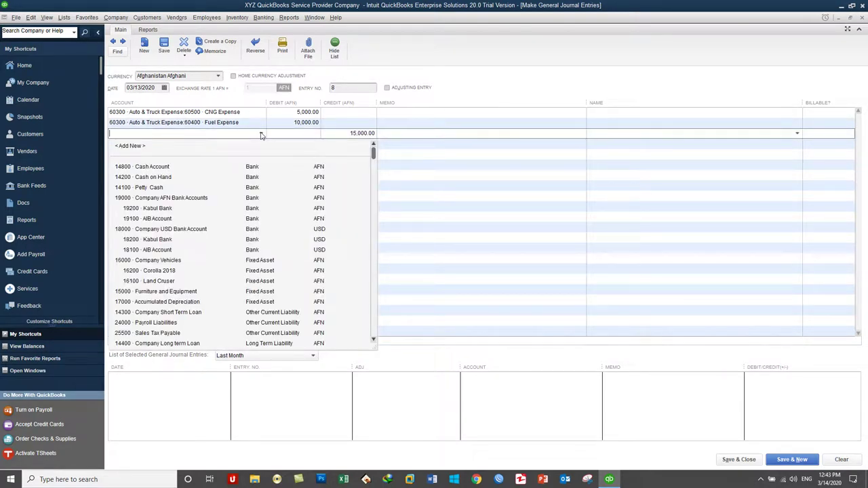
left_click(185, 166)
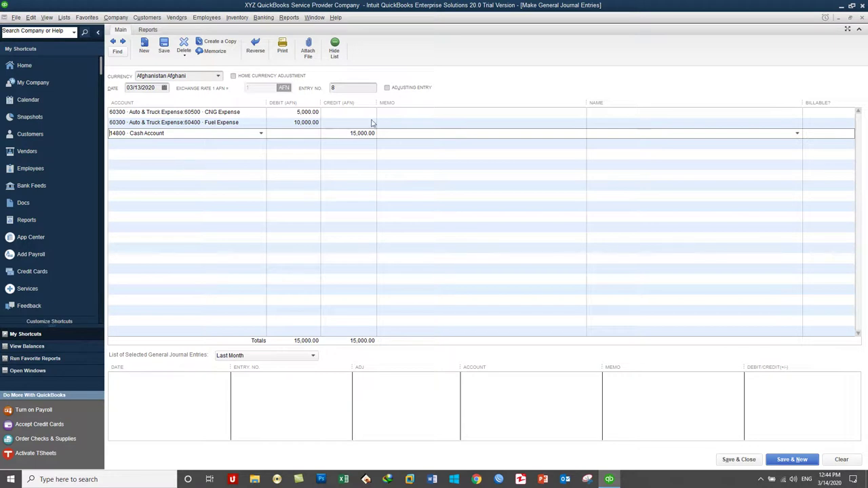
Set the CNG Expense line's memo to "15000 AFN Paid As Cash for Auto & Truck Expenses"
left_click(397, 112)
type("15000 AFN Paid As Cash for A")
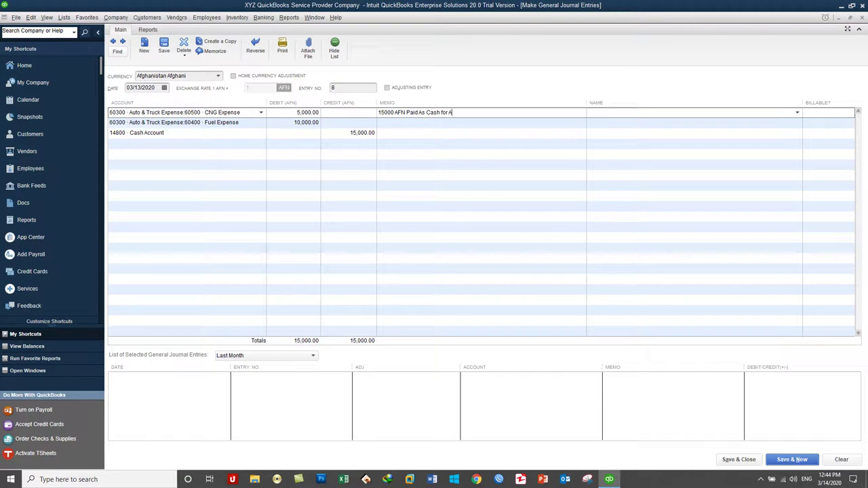
type("Truck Expenses")
Copy the CNG Expense line's memo to the Fuel Expense and Cash Account lines
left_click_drag(522, 113, 335, 120)
key("ctrl+c")
left_click(397, 122)
key("ctrl+v")
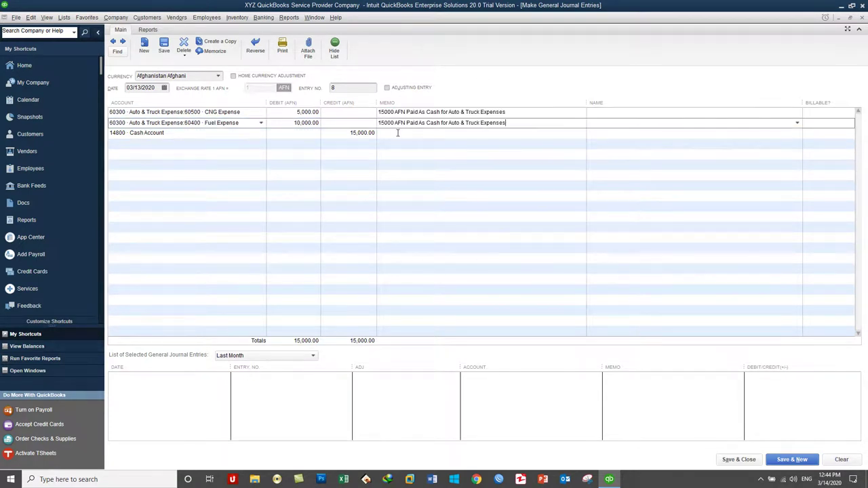
left_click(398, 133)
key("ctrl+v")
left_click(449, 120)
left_click_drag(378, 123, 509, 122)
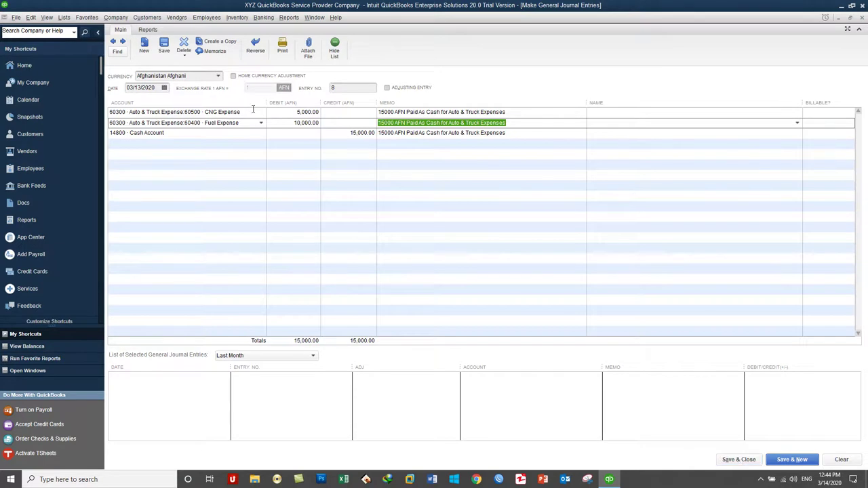
Change the expense entry's date to 03/14/2020, then save and close the entry
left_click(163, 87)
left_click(197, 142)
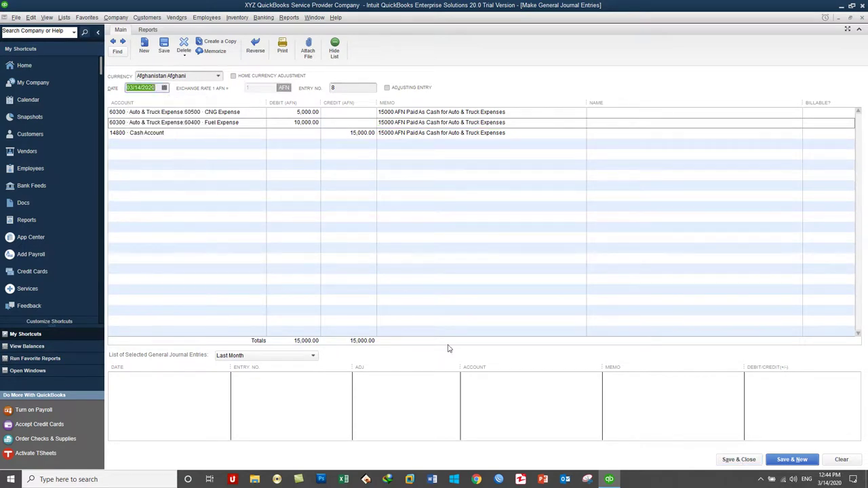
left_click(746, 460)
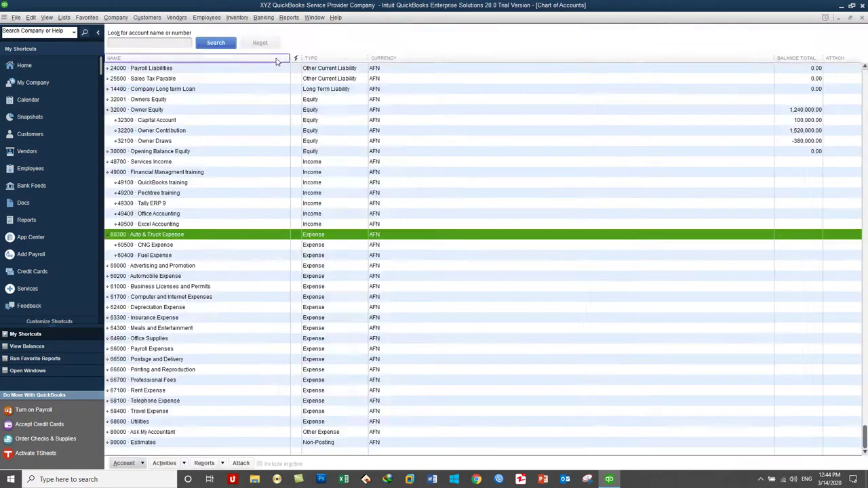
Check the balance of the Cash Account in the chart of accounts
scroll(202, 69, "up", 5)
left_click(200, 69)
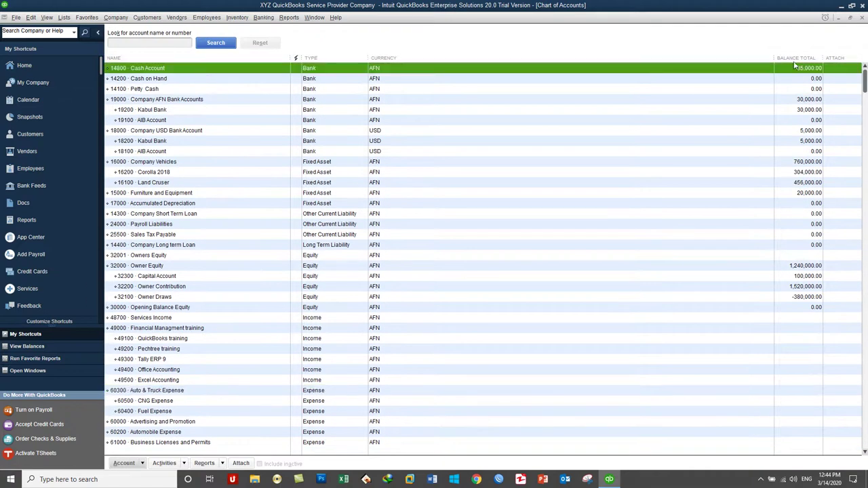
View the standard Profit & Loss report for this month to date, then close it
left_click(292, 17)
mouse_move(367, 124)
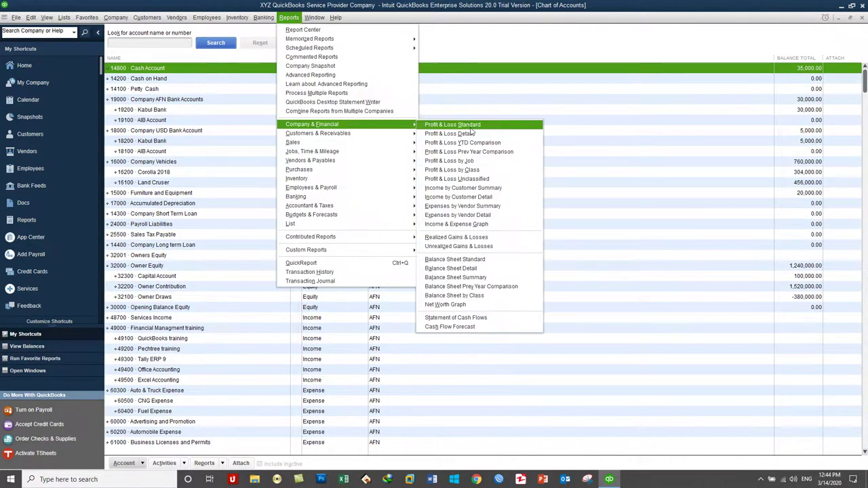
left_click(467, 125)
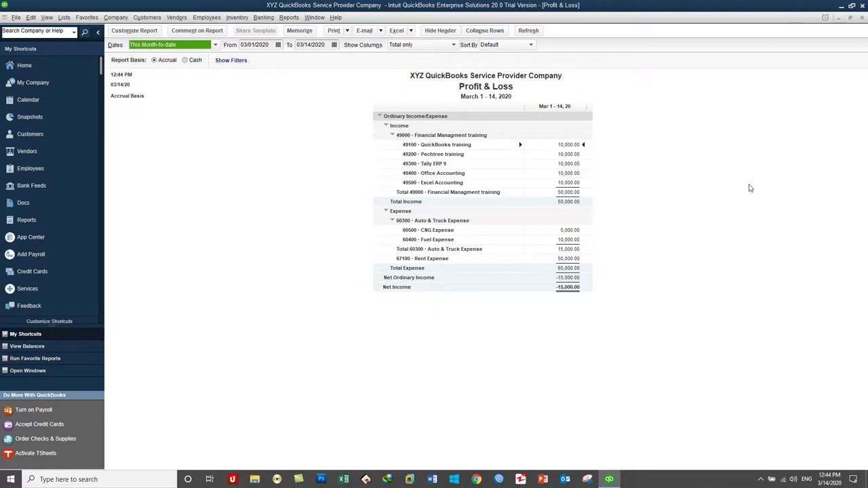
left_click(862, 18)
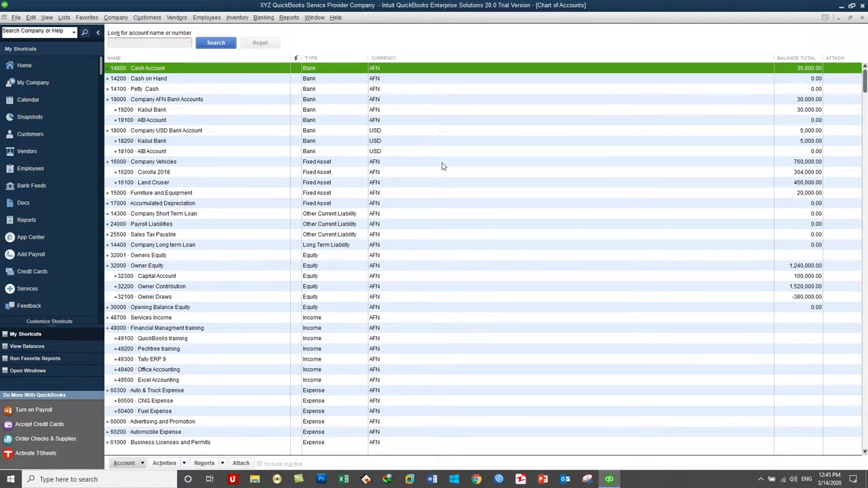
Delete the 32001 Owners Equity account from the chart of accounts, leaving the 32000 Owner Equity account and its subaccounts
left_click(154, 266)
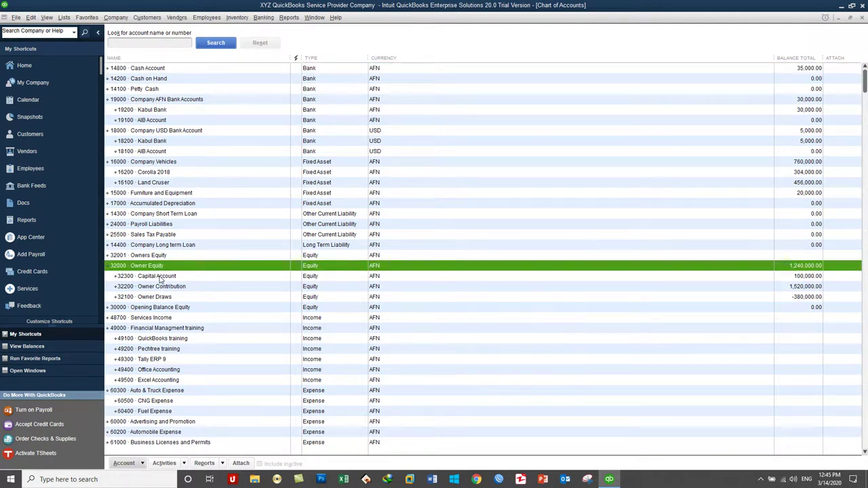
left_click(160, 279)
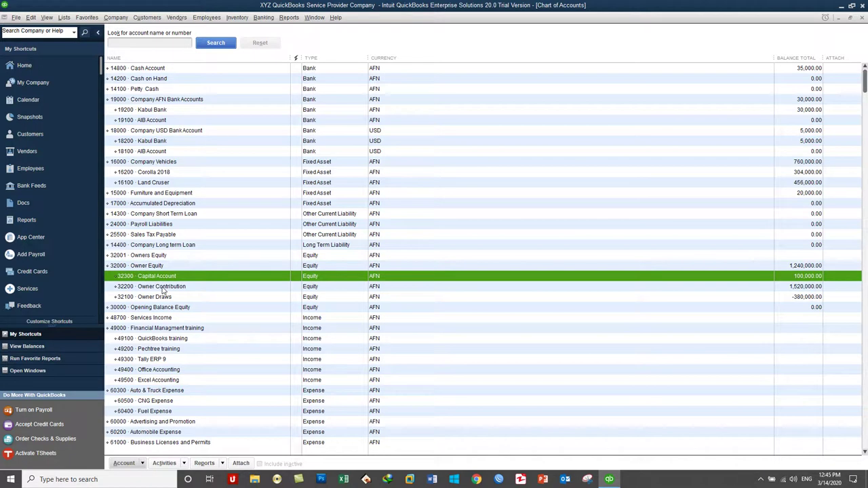
left_click(163, 289)
left_click(167, 299)
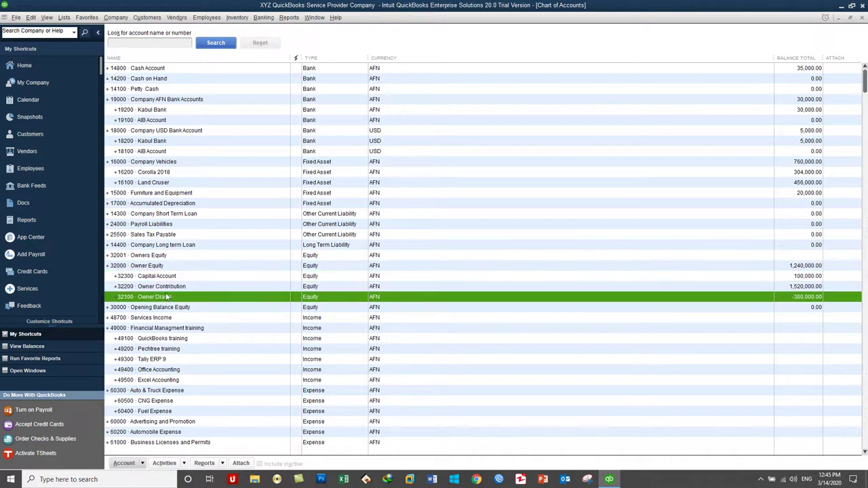
right_click(139, 256)
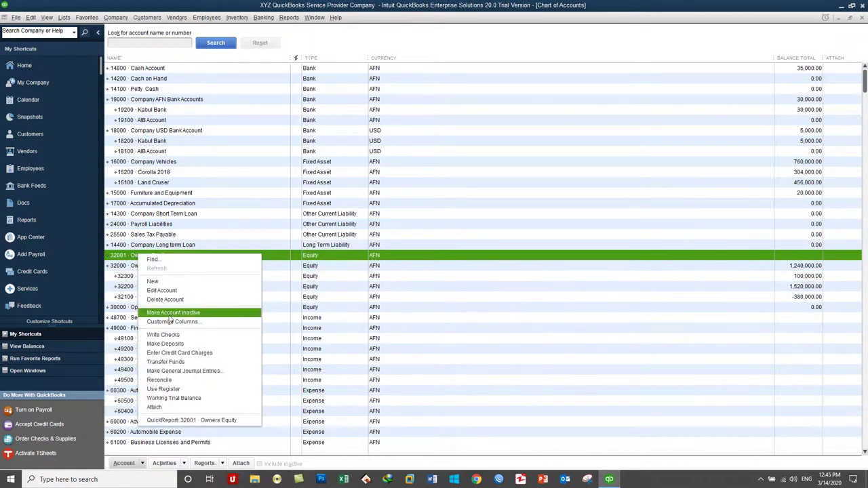
left_click(166, 299)
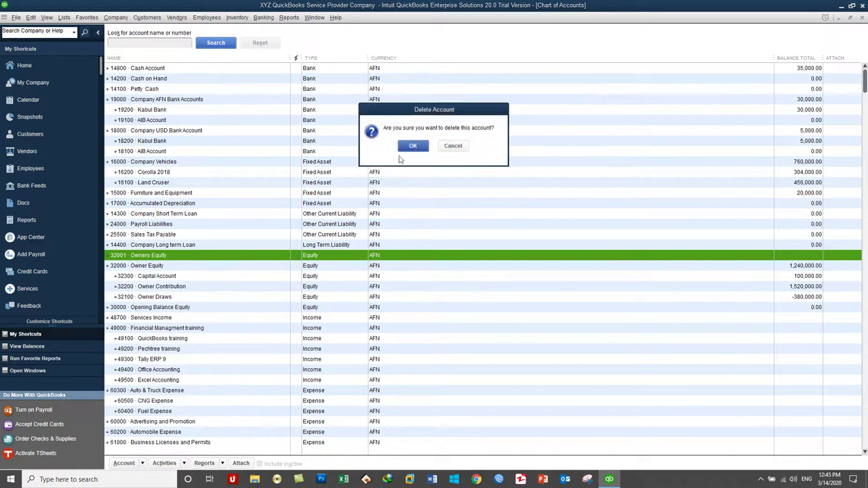
left_click(410, 146)
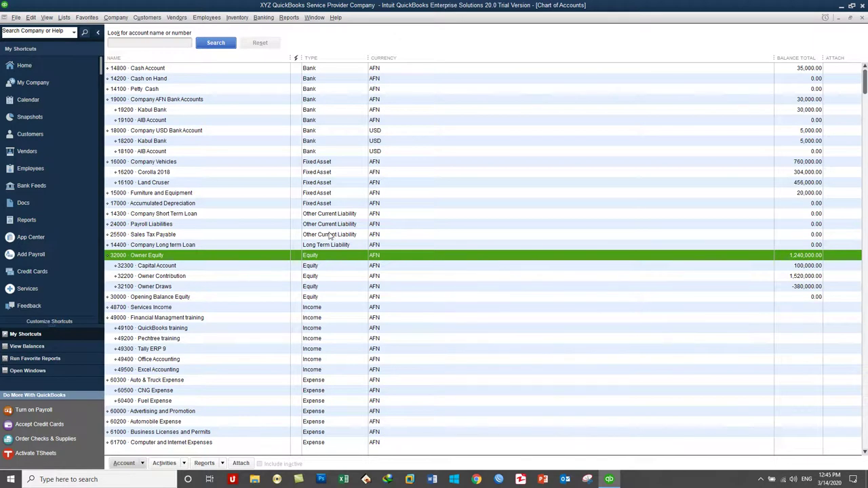
Review the Depreciation Expense, Accumulated Depreciation, Rent Expense and company vehicle accounts in the chart of accounts
scroll(224, 325, "down", 5)
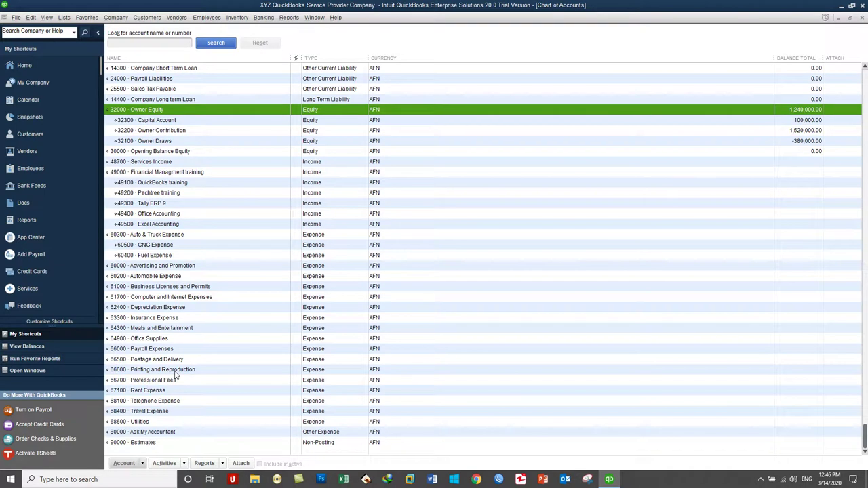
left_click(163, 308)
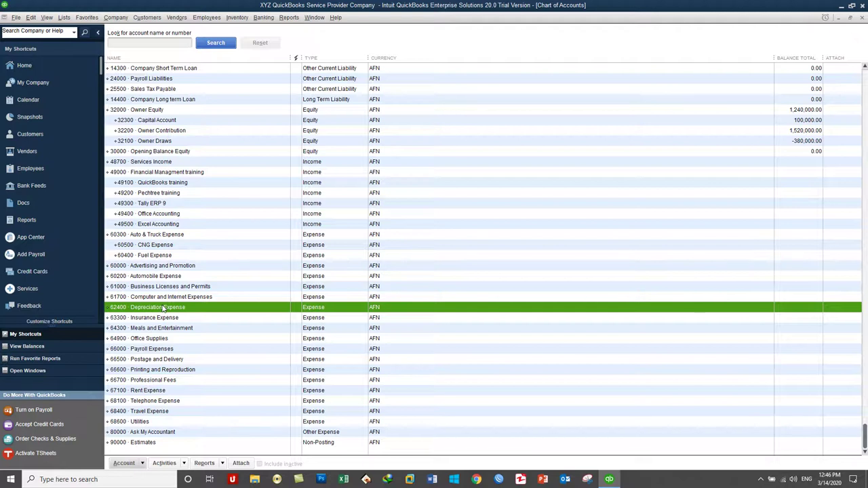
scroll(163, 308, "up", 5)
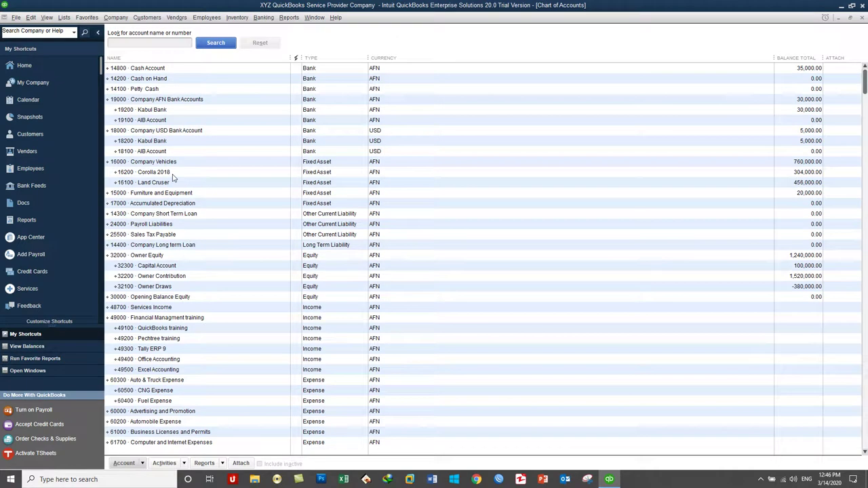
left_click(168, 207)
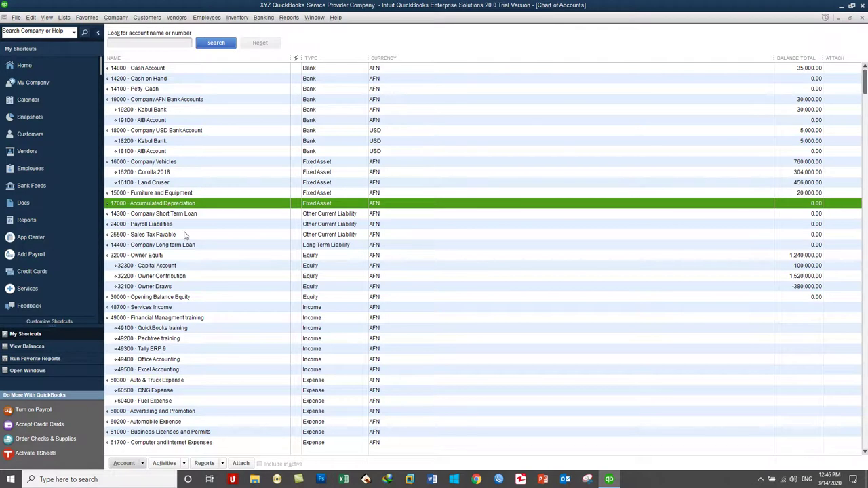
scroll(192, 307, "down", 3)
scroll(192, 307, "down", 2)
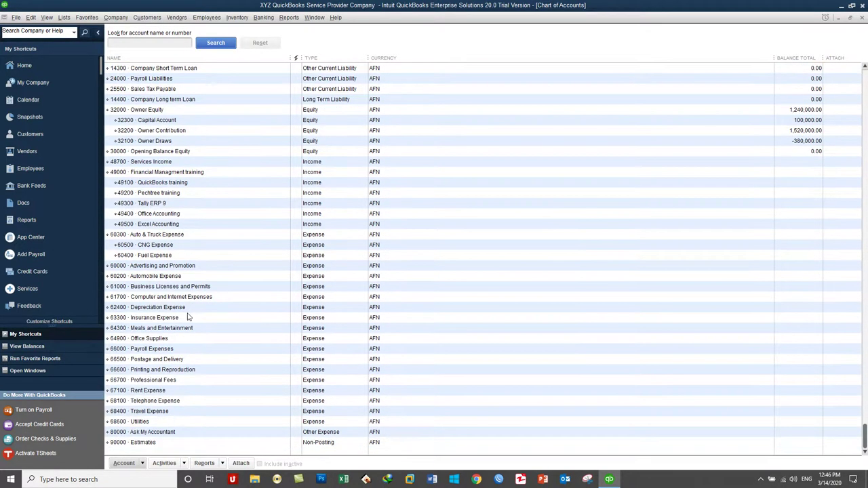
left_click(167, 392)
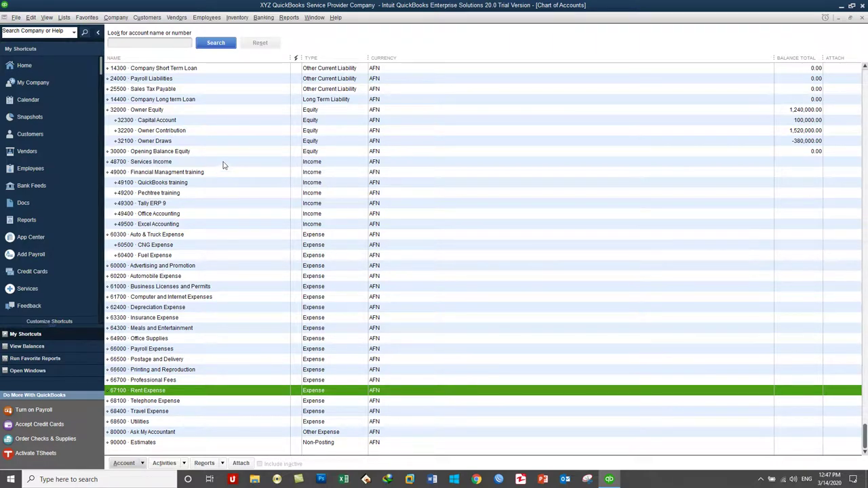
scroll(258, 199, "up", 4)
scroll(258, 199, "down", 2)
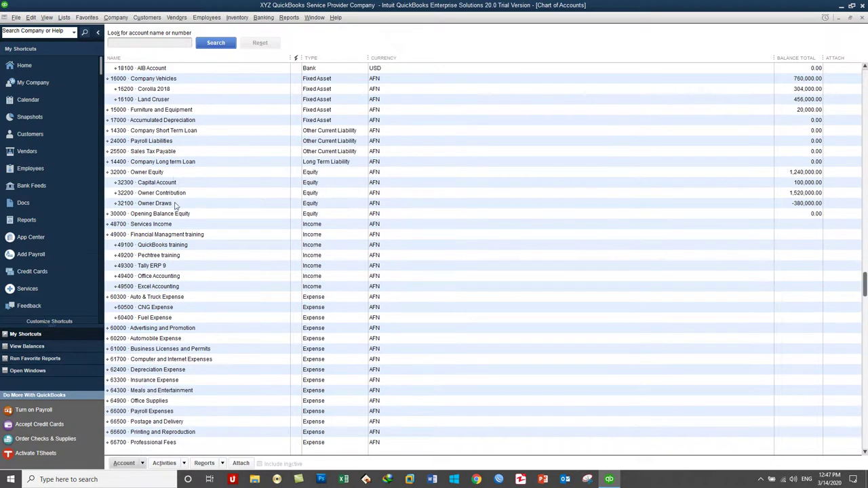
scroll(181, 225, "up", 2)
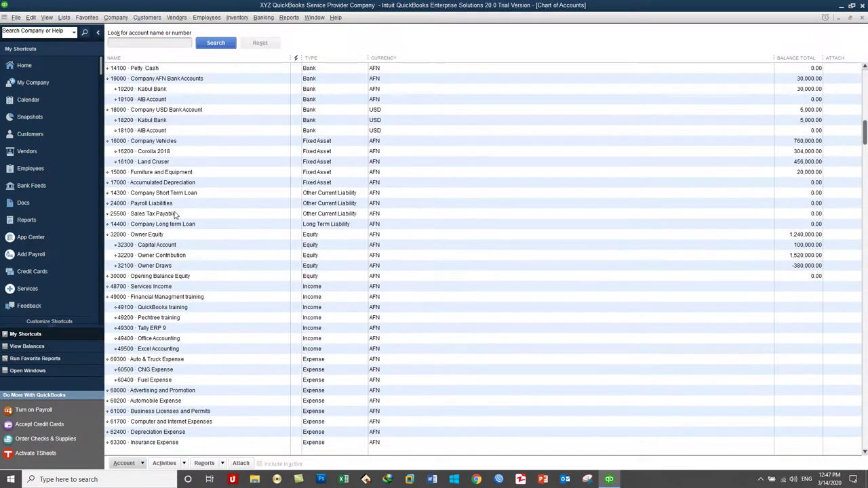
left_click(161, 162)
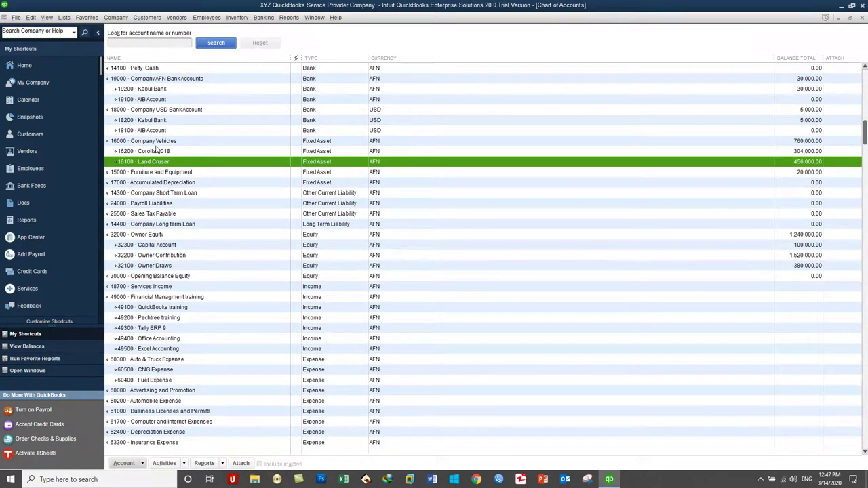
left_click(127, 462)
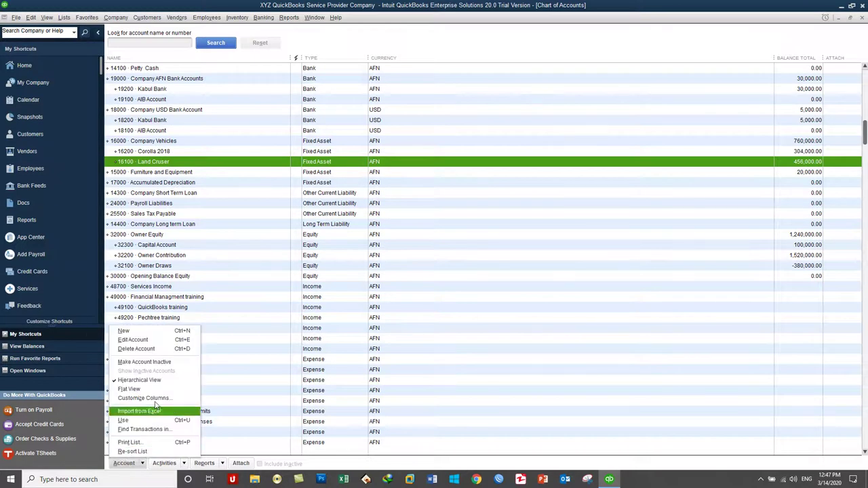
left_click(136, 330)
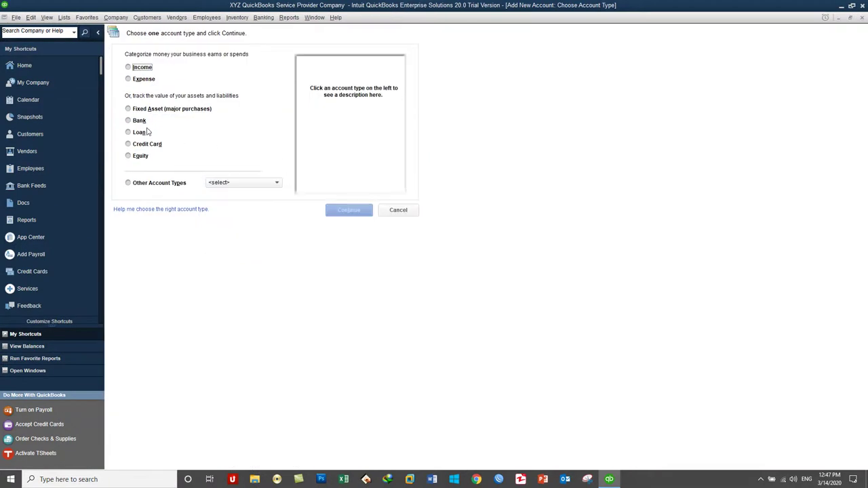
left_click(150, 110)
left_click(356, 214)
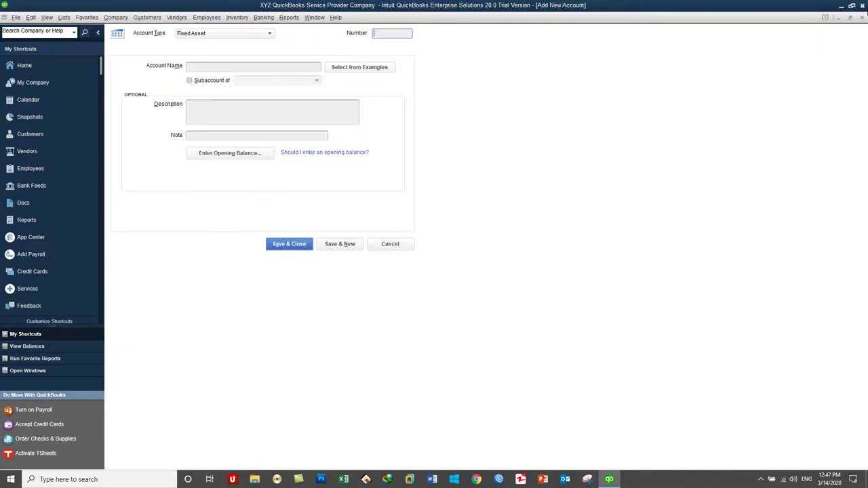
left_click(863, 17)
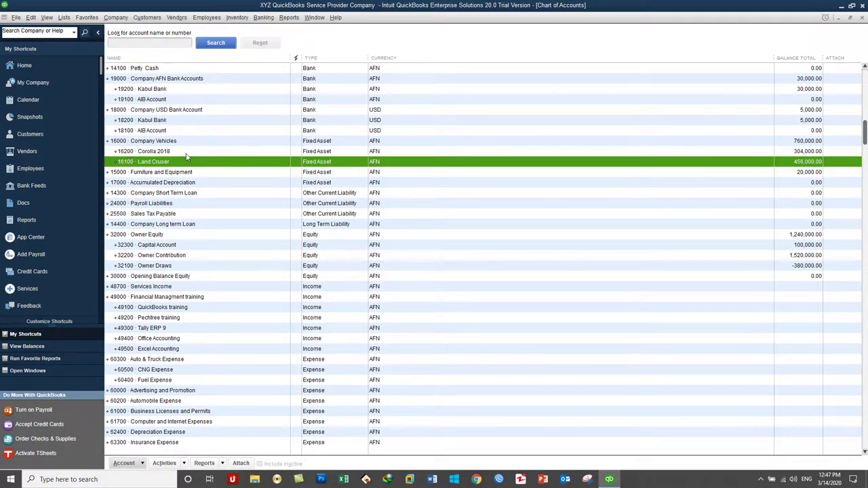
Start a new account of type Fixed Asset and give it the number 16300
left_click(132, 464)
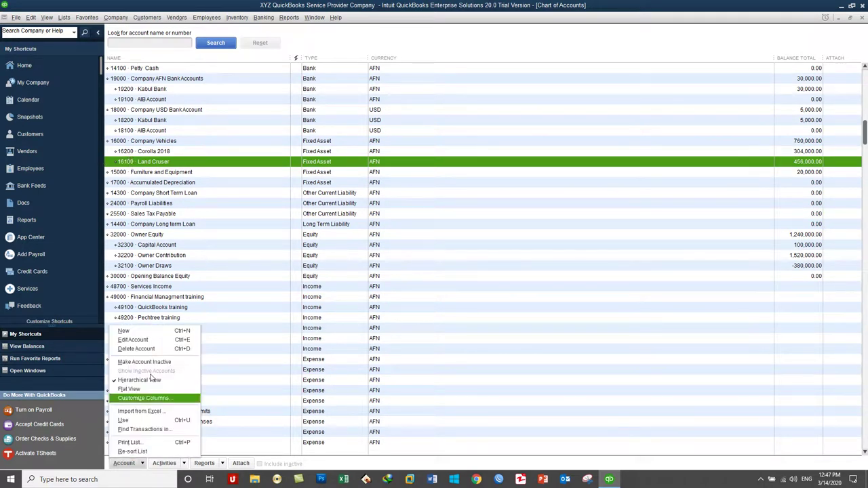
left_click(149, 332)
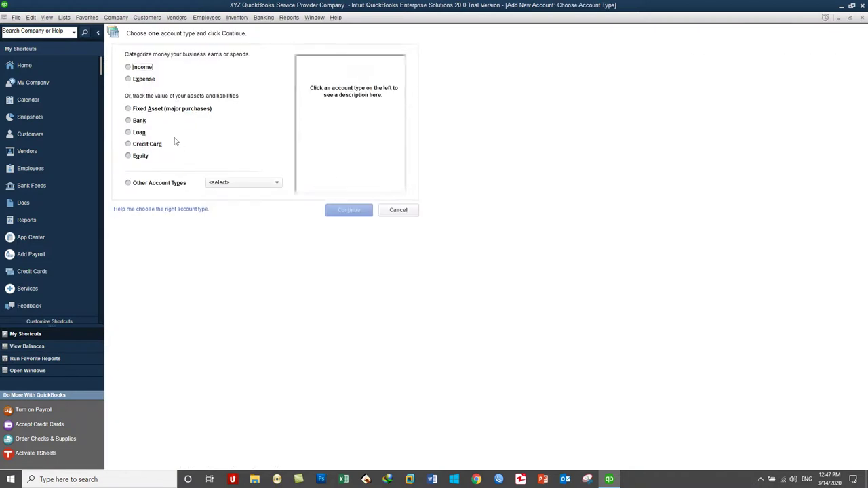
left_click(158, 109)
left_click(348, 210)
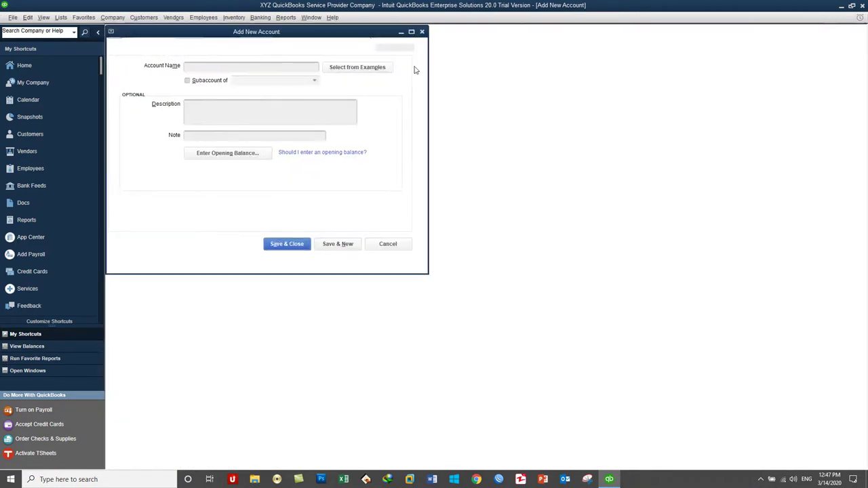
left_click(415, 32)
type("16300")
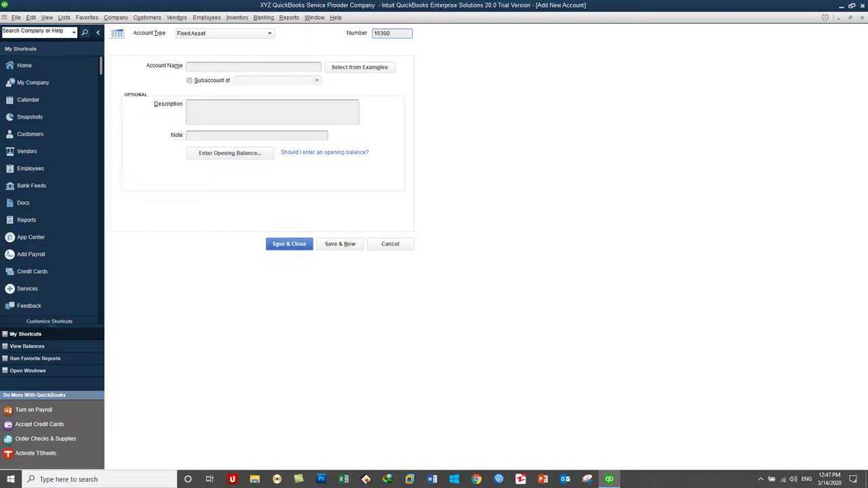
Name the new fixed asset account "Toyota"
left_click(302, 67)
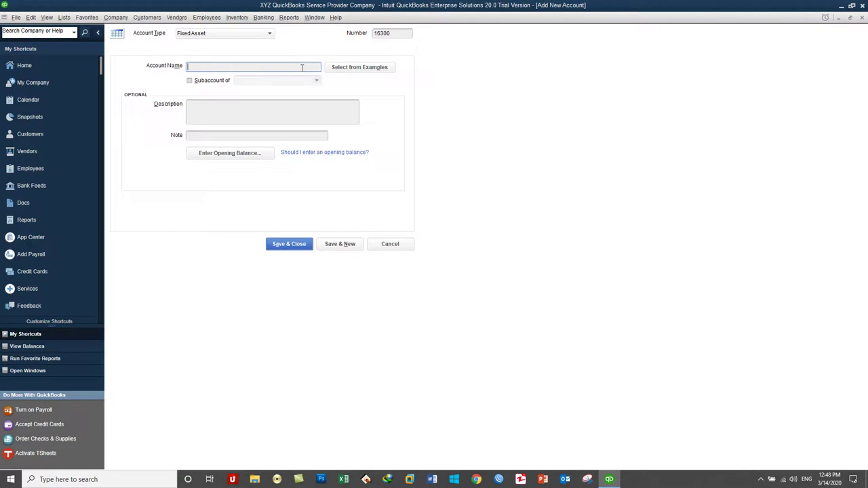
type("Toyota")
key("BackSpace")
key("BackSpace")
key("BackSpace")
type("ota")
key("BackSpace")
key("BackSpace")
key("BackSpace")
Make the Toyota account a subaccount of 16000 Company Vehicles, then save and close it
left_click(203, 80)
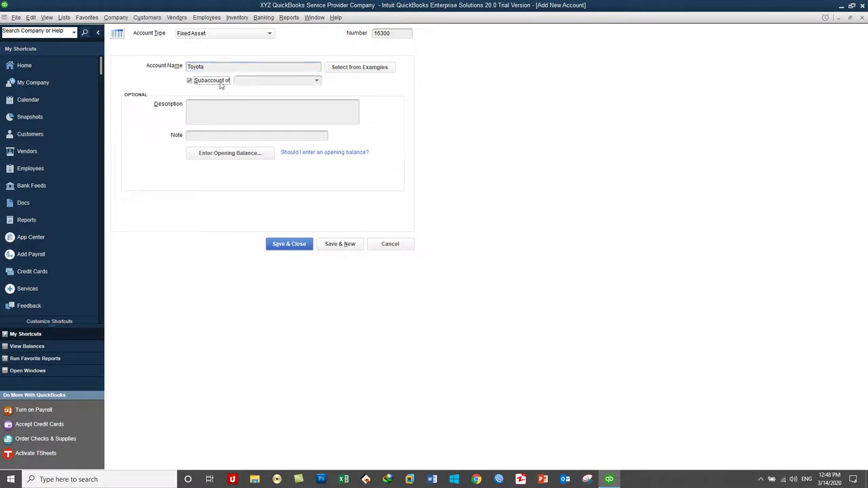
left_click(316, 82)
left_click(289, 114)
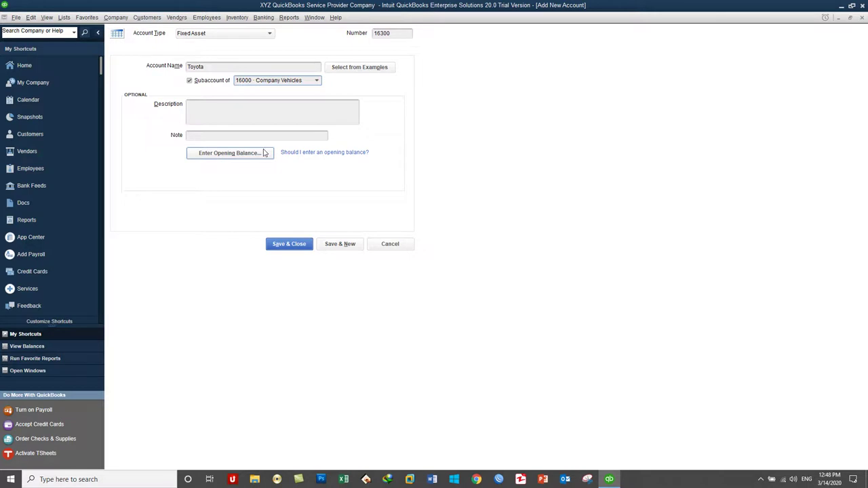
left_click(297, 245)
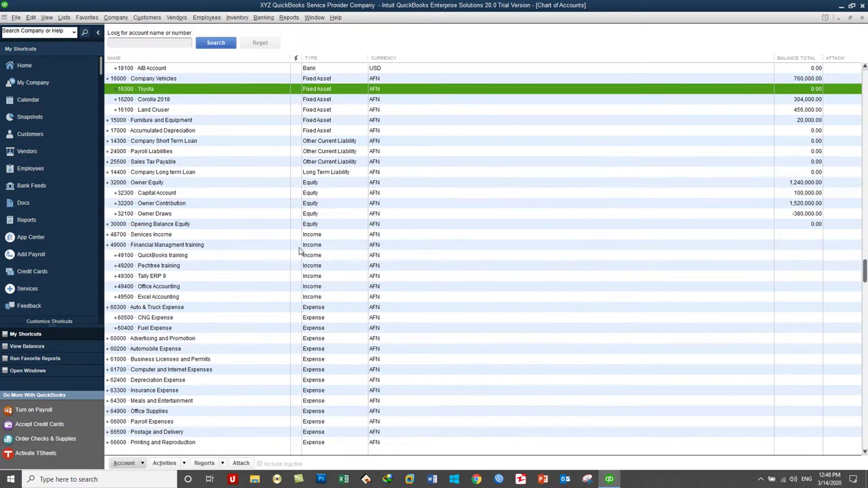
Check the balances of the Cash Account and the AFN Kabul Bank account in the chart of accounts
scroll(195, 119, "up", 2)
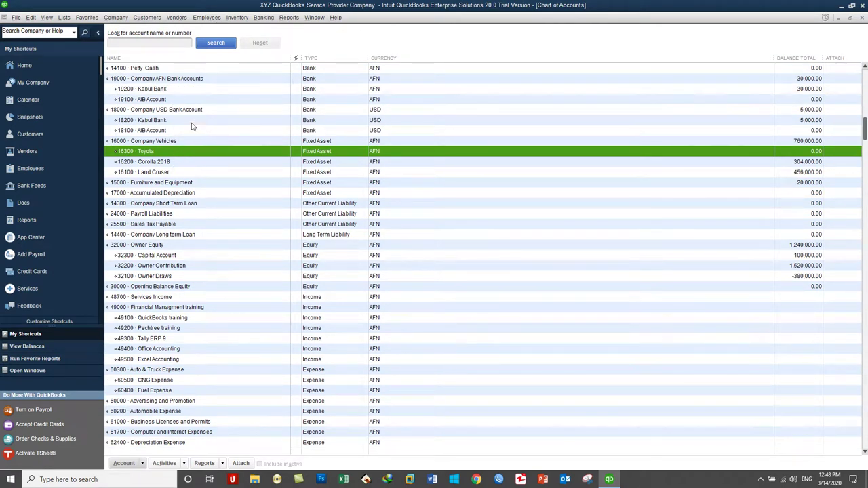
scroll(739, 114, "up", 1)
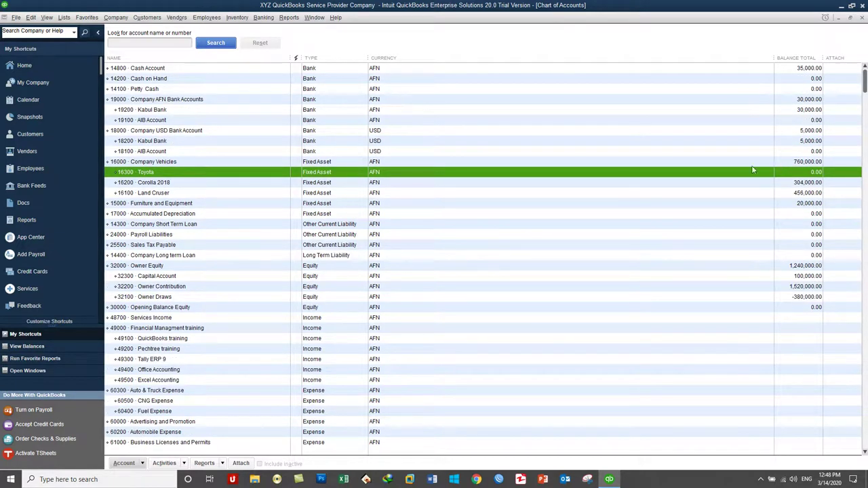
left_click(162, 112)
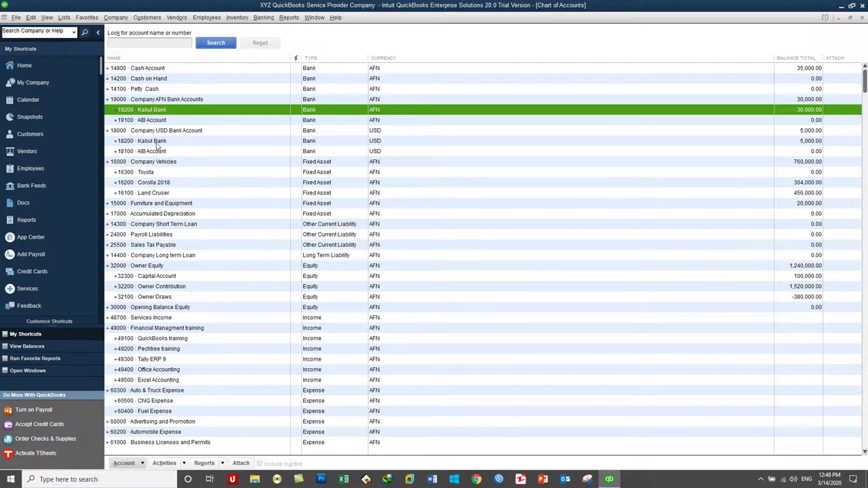
left_click(158, 69)
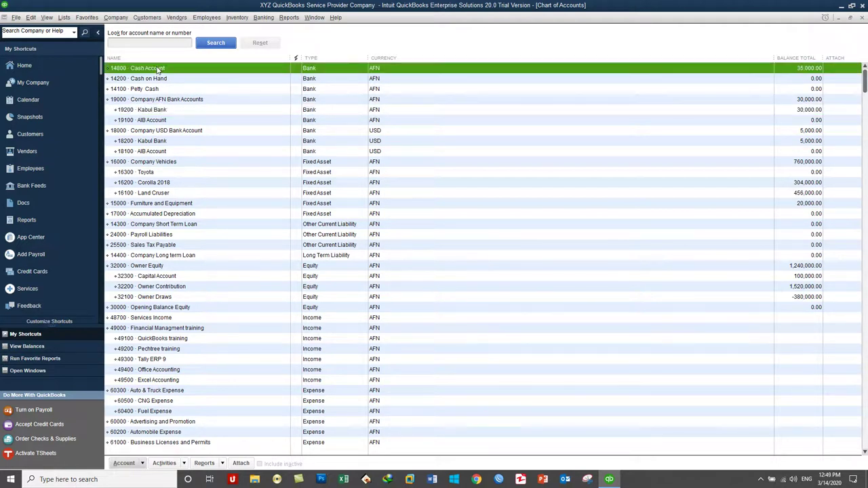
left_click(157, 111)
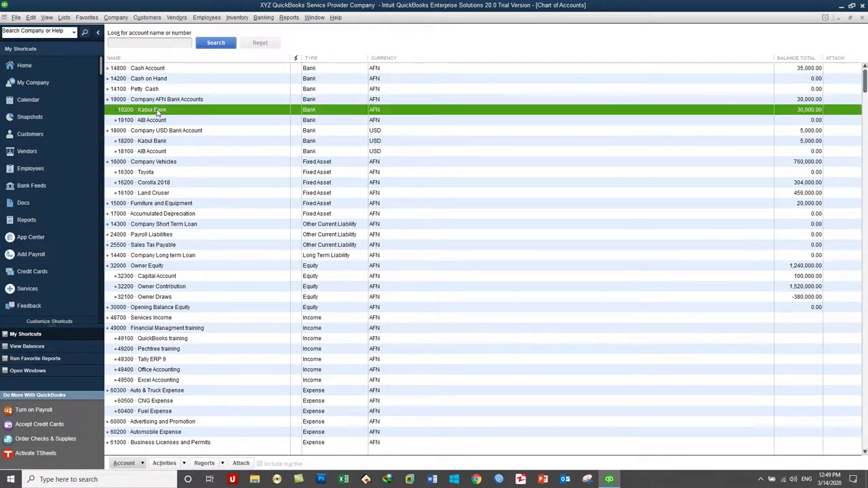
Start a new general journal entry in Afghanistan Afghani and debit the 19200 Kabul Bank account with 35,000
left_click(116, 17)
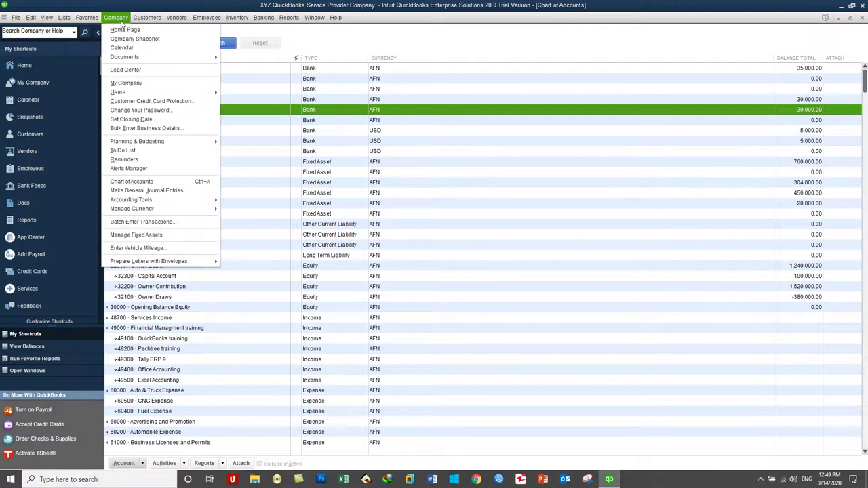
left_click(182, 189)
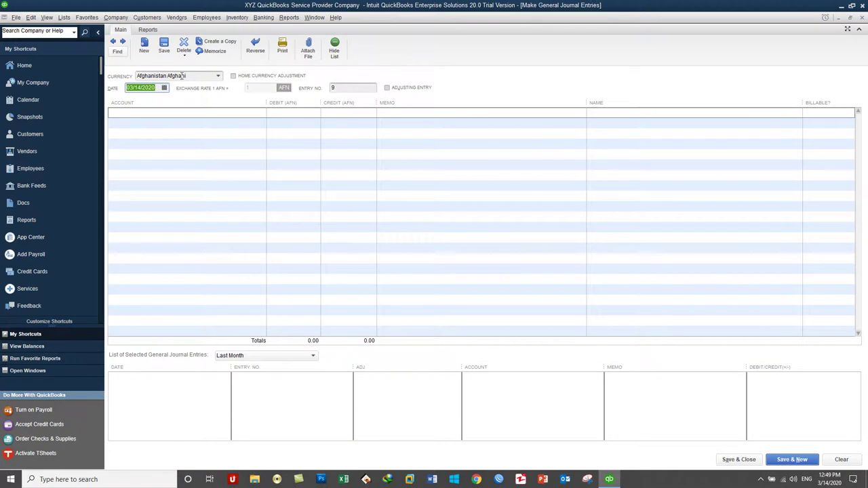
left_click(249, 113)
left_click(261, 113)
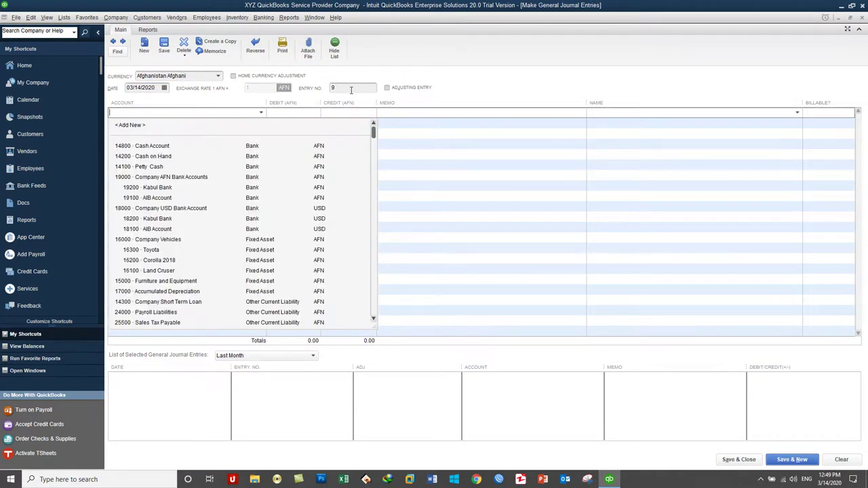
left_click(158, 188)
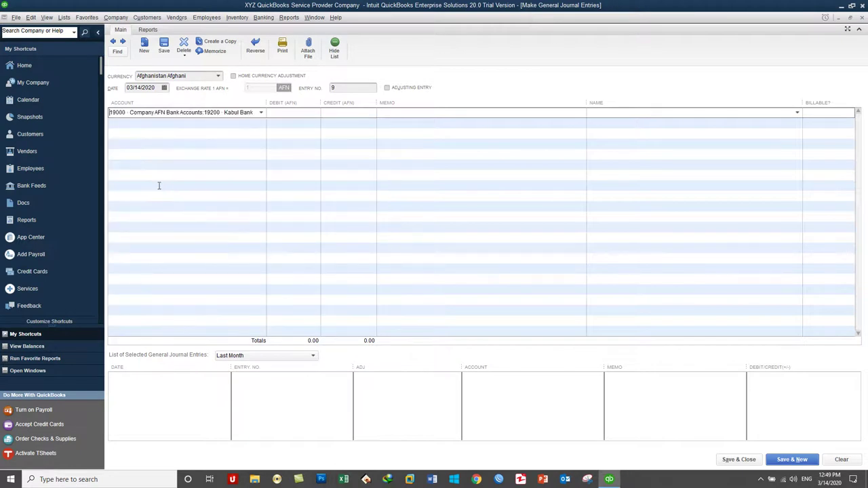
left_click(286, 112)
type("35000")
Credit the 35,000 on the second line of the journal entry to the 14800 Cash Account
left_click(234, 122)
left_click(262, 123)
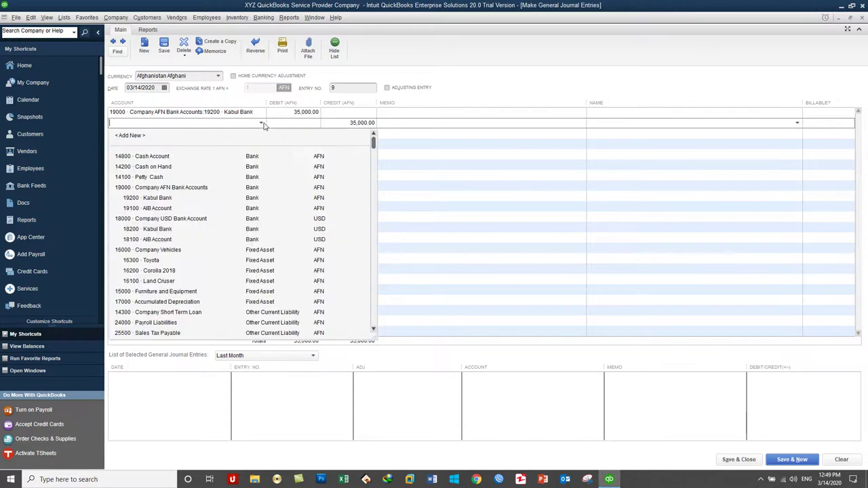
left_click(167, 156)
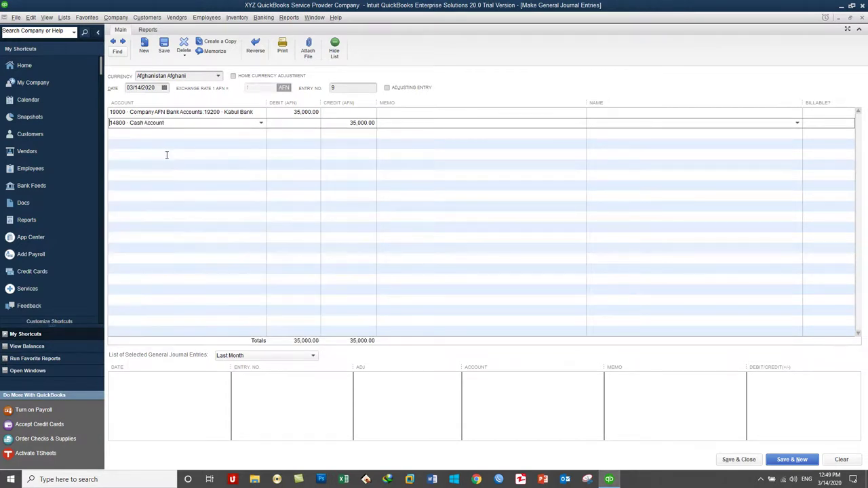
Enter the memo "Fund Transfer" on both lines of the journal entry, then save and close it
left_click(428, 113)
type("Fund")
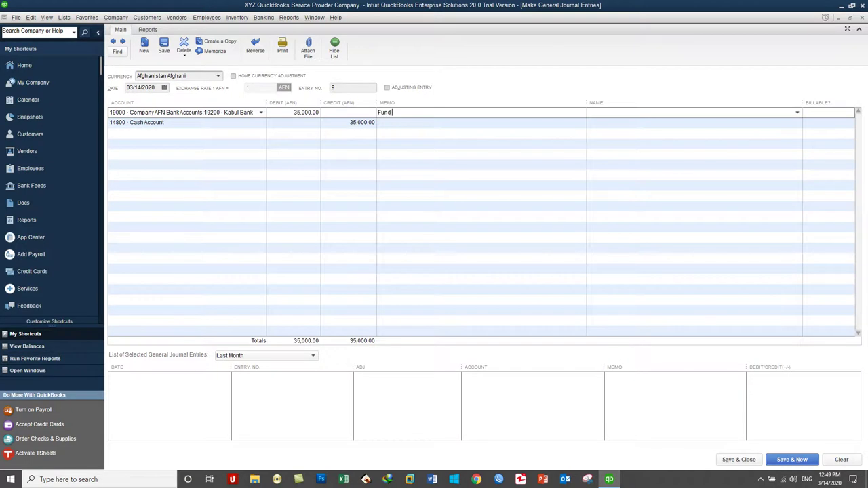
type(" Transfer")
left_click_drag(421, 113, 355, 112)
key("ctrl+c")
left_click(409, 122)
key("ctrl+v")
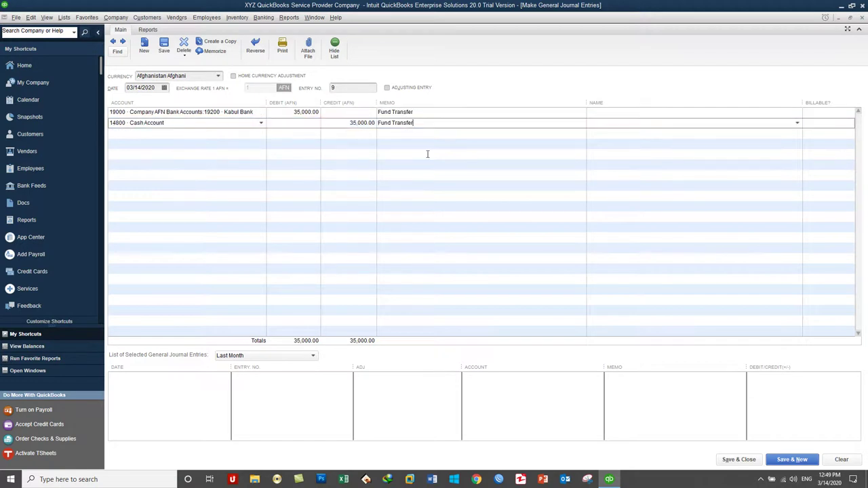
left_click(719, 460)
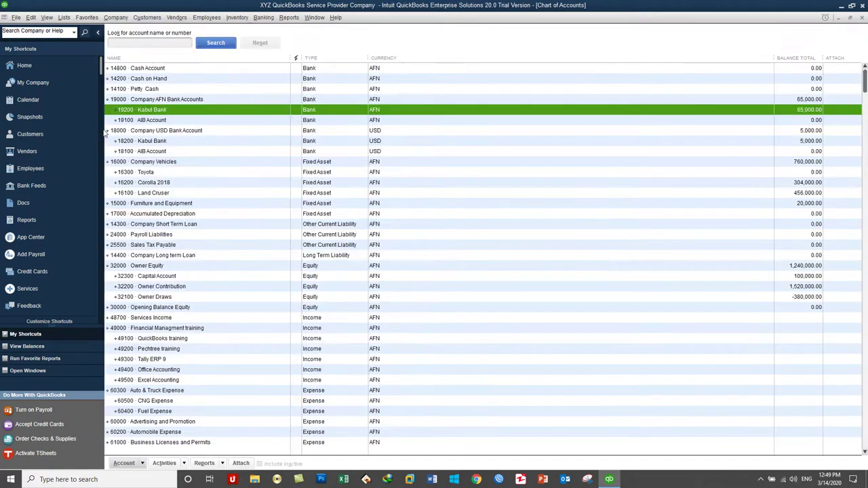
Check the balances of the Cash Account, the AFN Kabul Bank account and the Capital Account in the chart of accounts
left_click(160, 68)
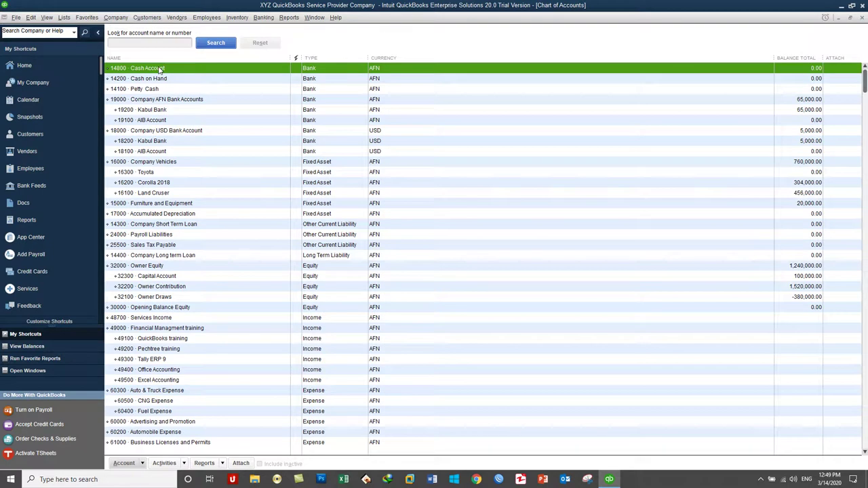
left_click(156, 110)
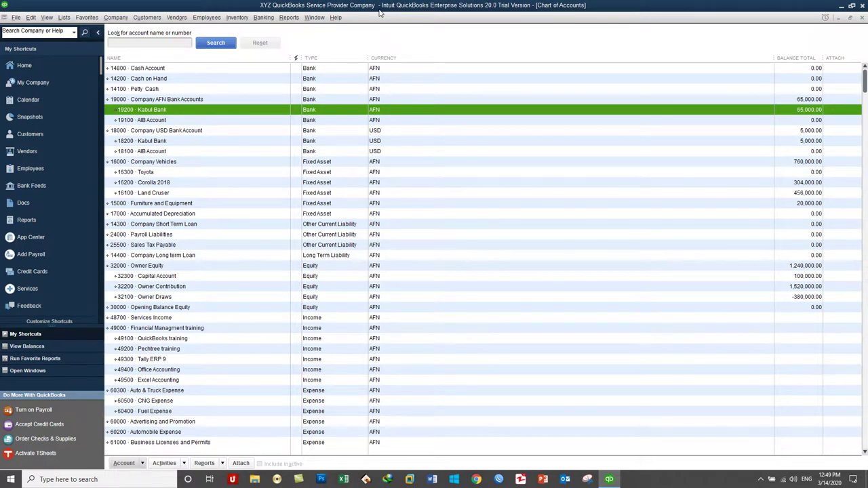
scroll(219, 348, "down", 3)
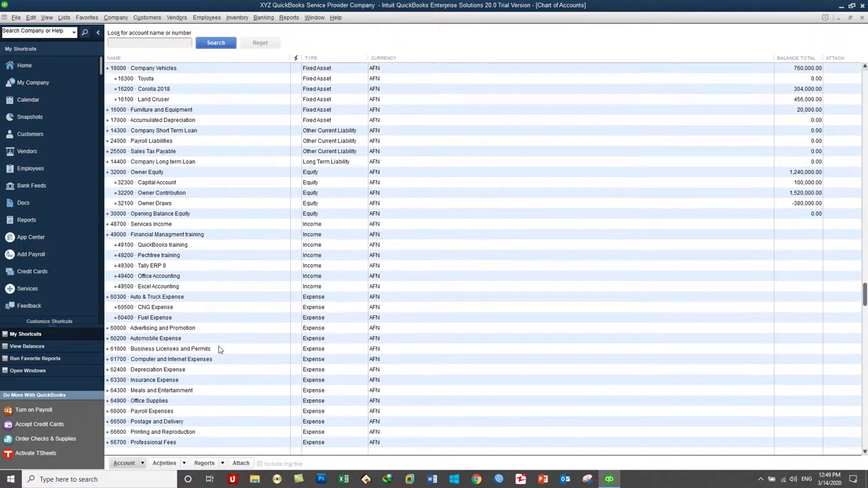
scroll(219, 349, "up", 3)
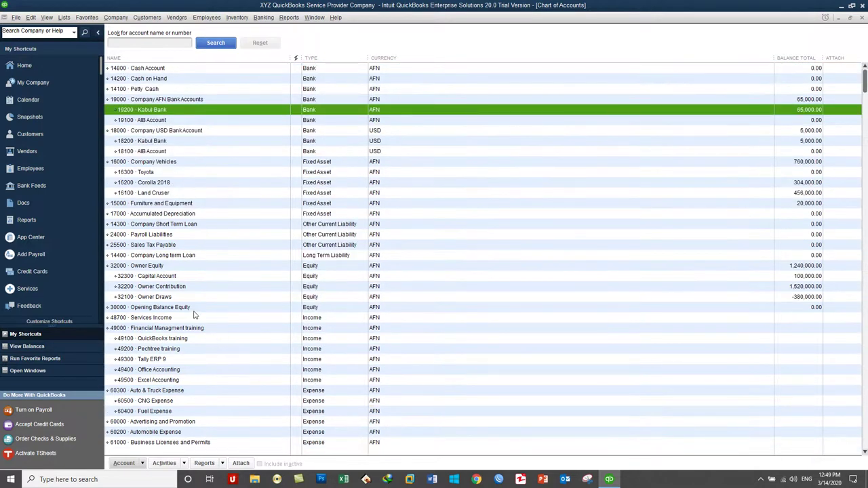
left_click(187, 278)
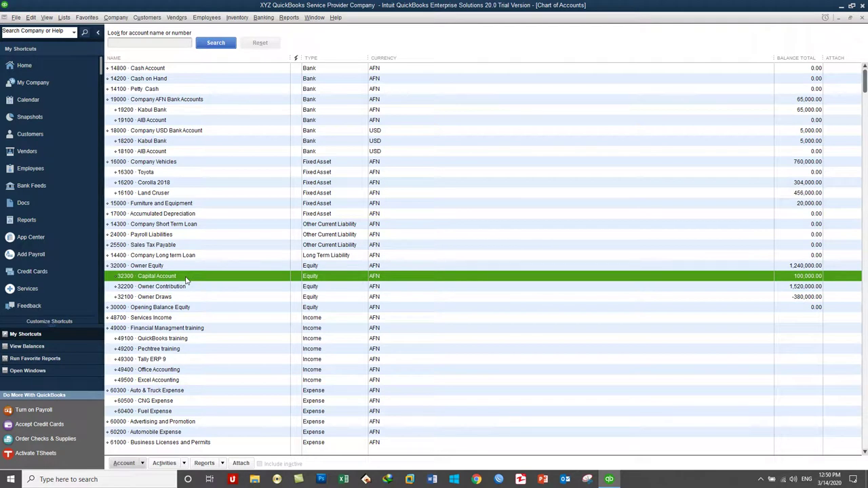
left_click(160, 110)
Start a new general journal entry and debit the 19200 Kabul Bank account with 100,000 AFN
key("alt+c")
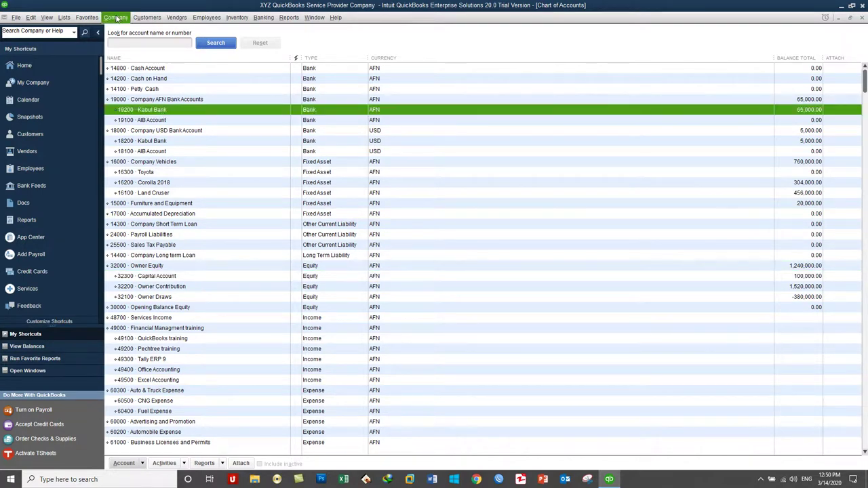
left_click(163, 191)
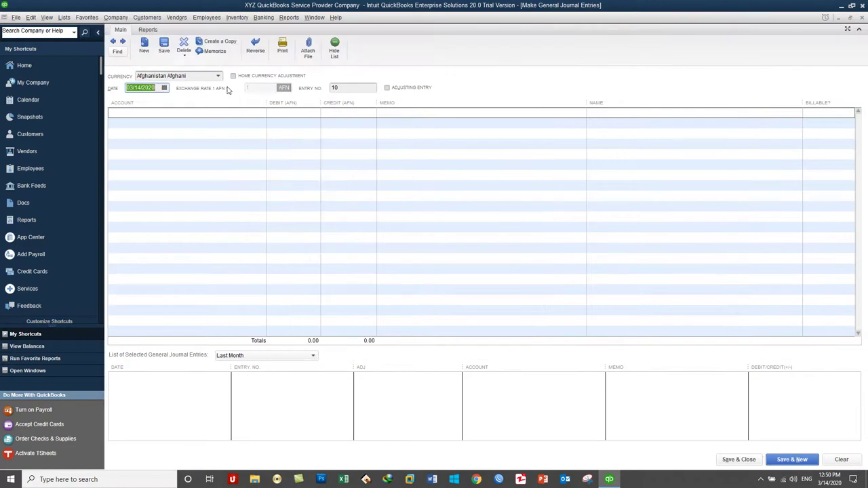
left_click(243, 114)
left_click(261, 116)
left_click(165, 188)
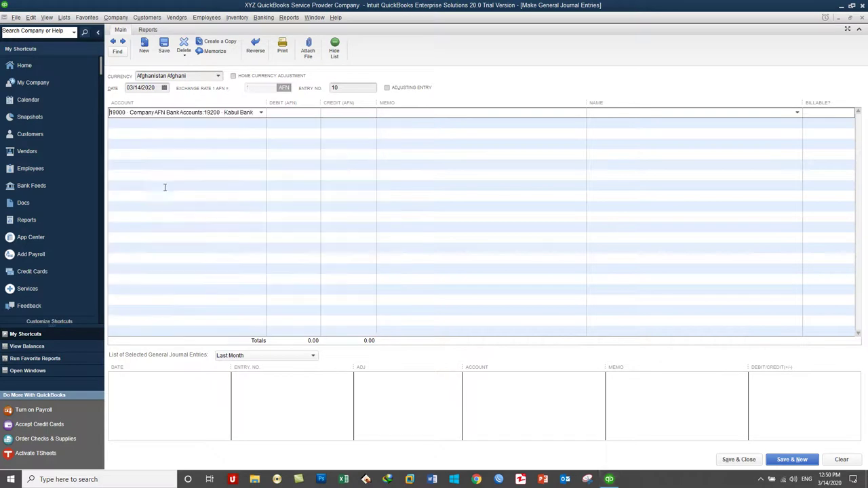
left_click(285, 113)
type("100000")
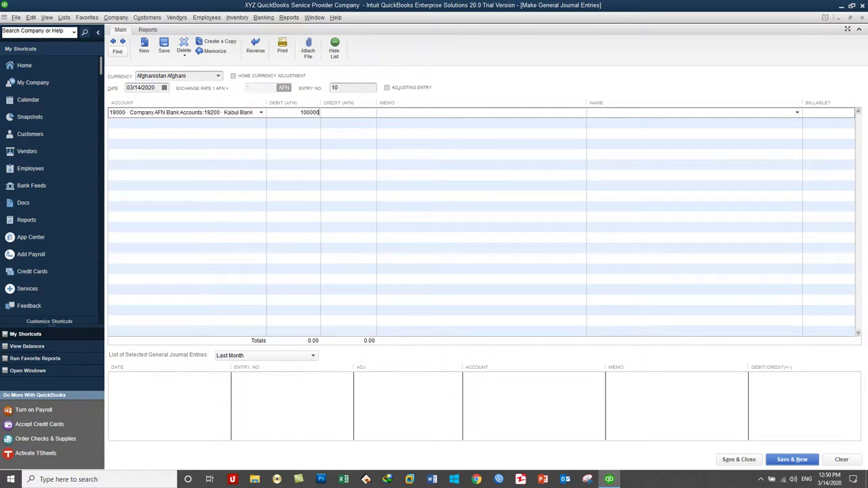
key("Tab")
Credit the 100,000 on the second line to the 32300 Capital Account under Owner Equity
left_click(219, 124)
left_click(262, 122)
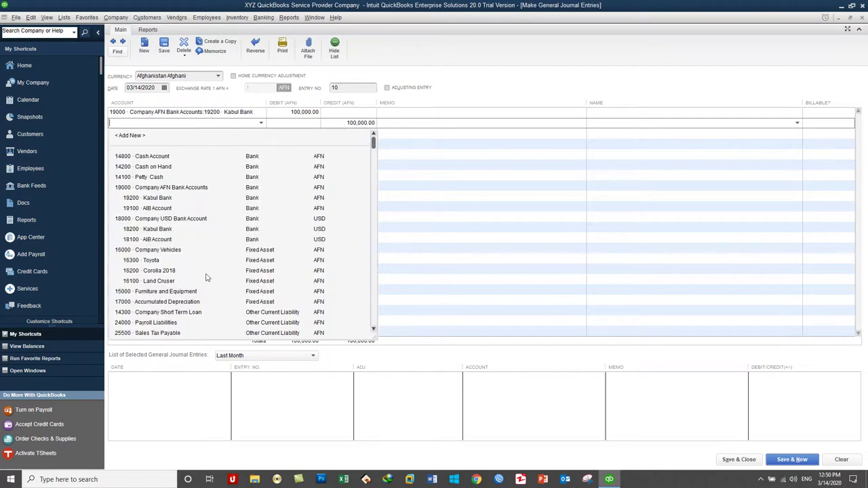
scroll(176, 246, "down", 4)
scroll(176, 245, "down", 3)
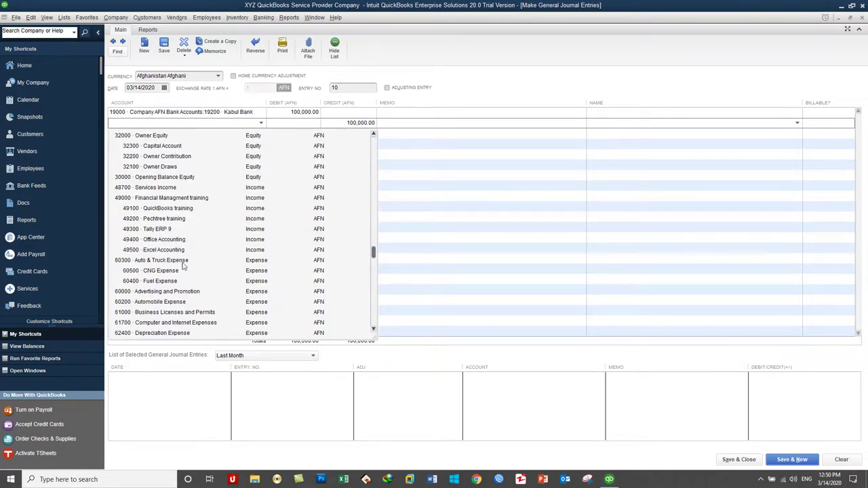
scroll(182, 266, "down", 2)
scroll(182, 266, "up", 3)
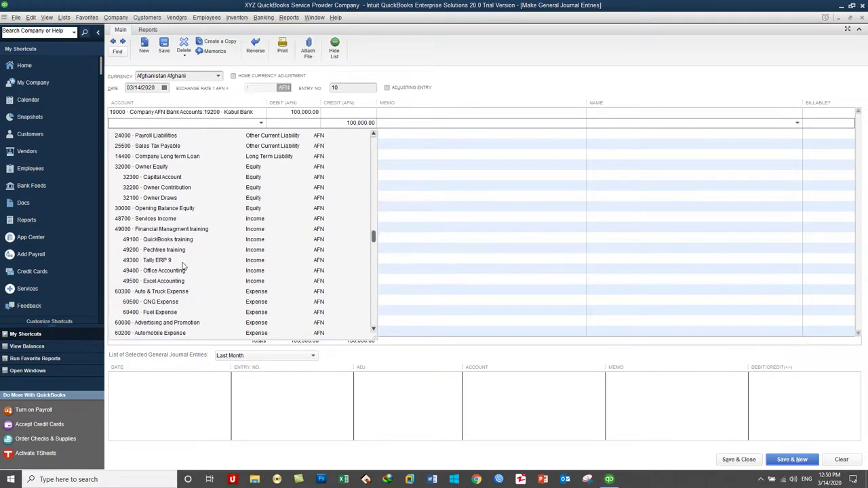
left_click(160, 178)
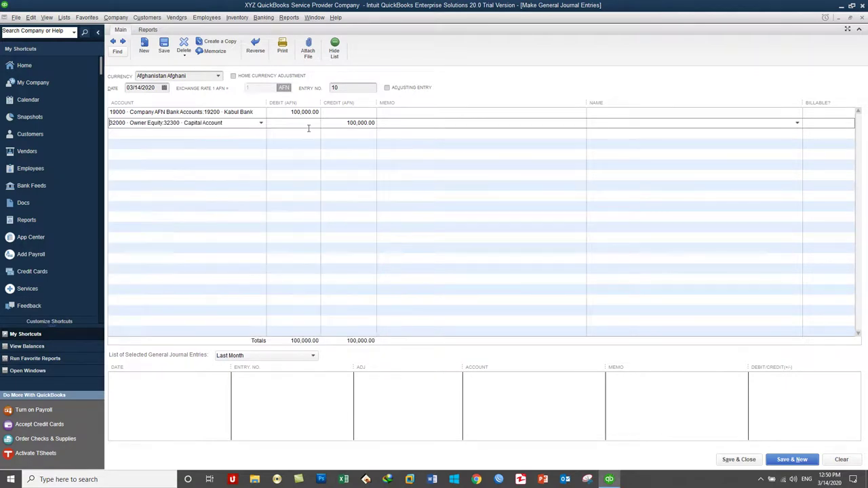
Enter the memo "Owner Invested Capital" on both lines of the journal entry, then save and close it
left_click(387, 116)
type("Owner Inv")
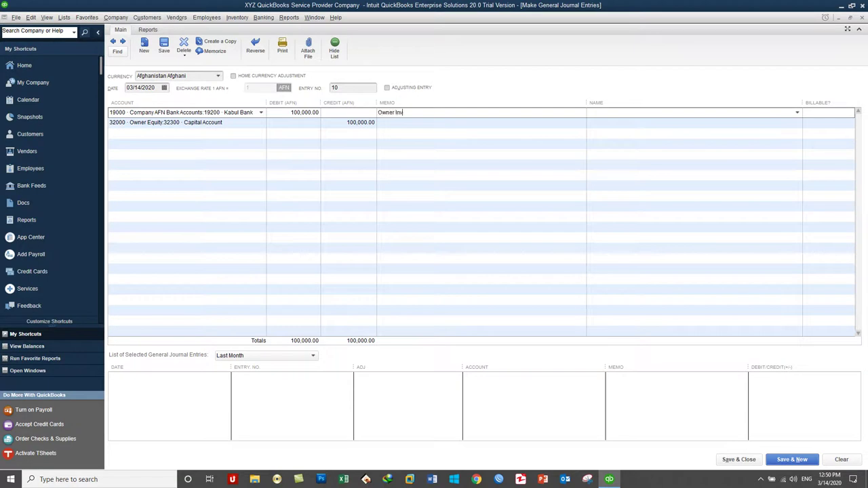
type("ested Capital")
left_click_drag(440, 113, 365, 116)
key("ctrl+c")
left_click(404, 123)
key("ctrl+v")
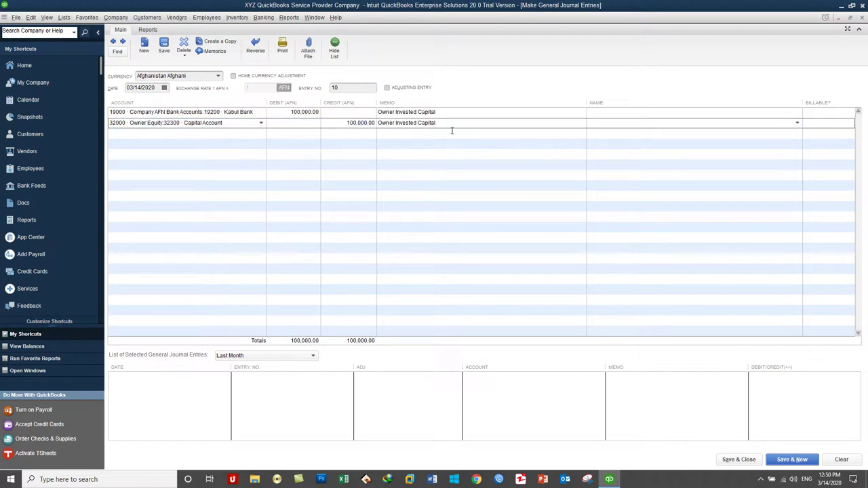
left_click(739, 460)
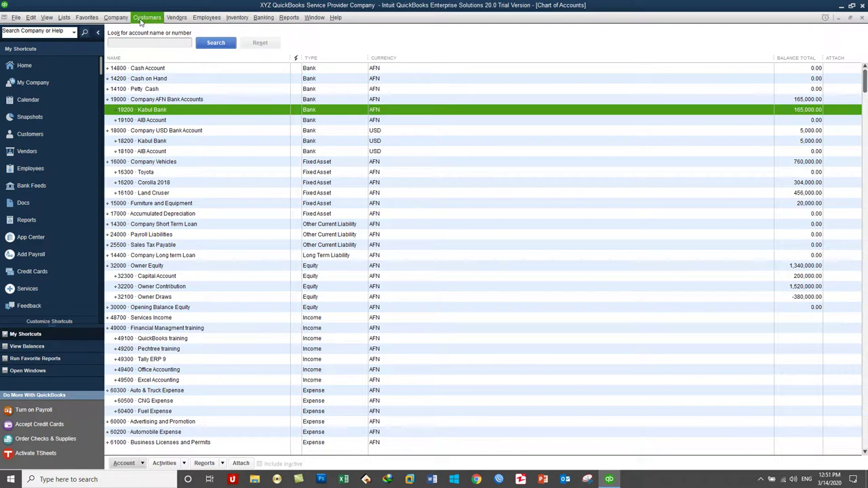
Start a new general journal entry and debit the 16300 Toyota account with 150,000 AFN
left_click(119, 18)
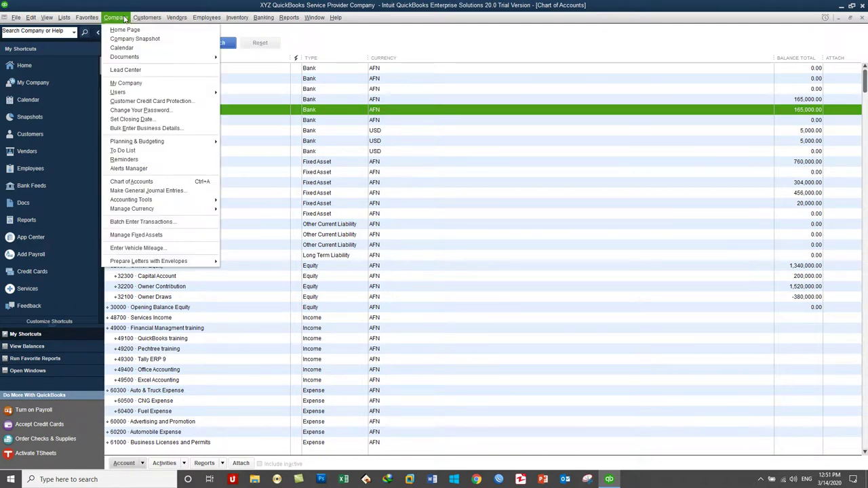
left_click(170, 192)
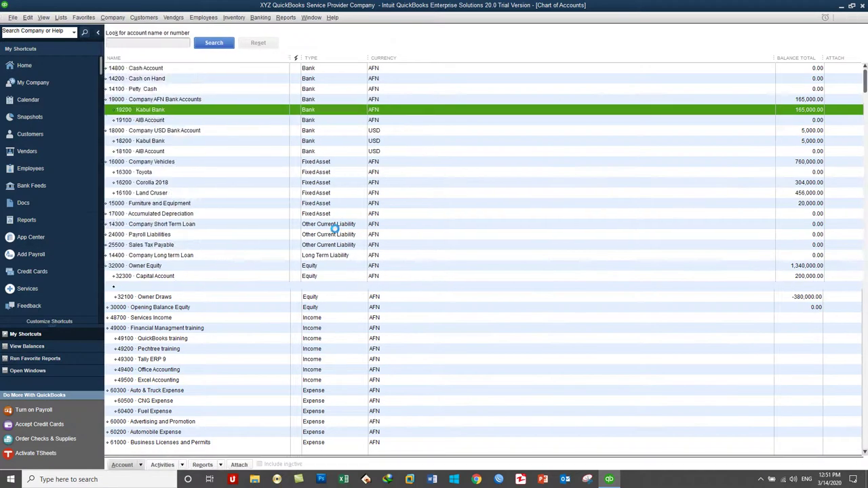
left_click(232, 115)
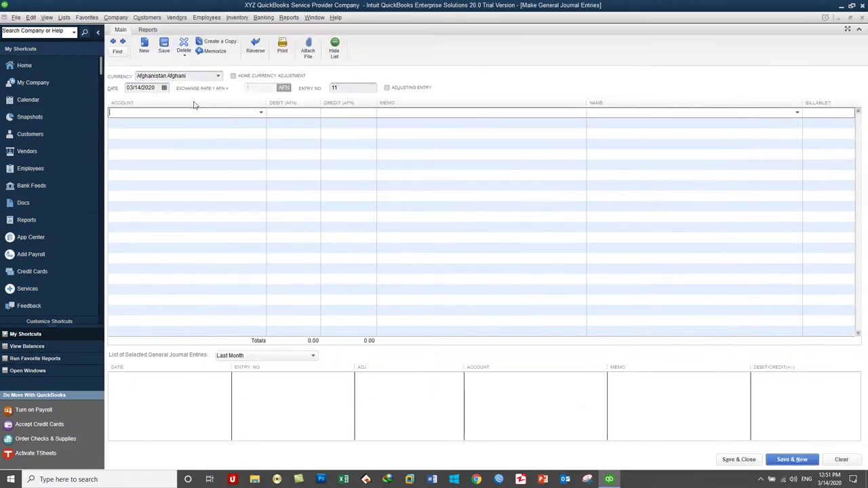
left_click(260, 114)
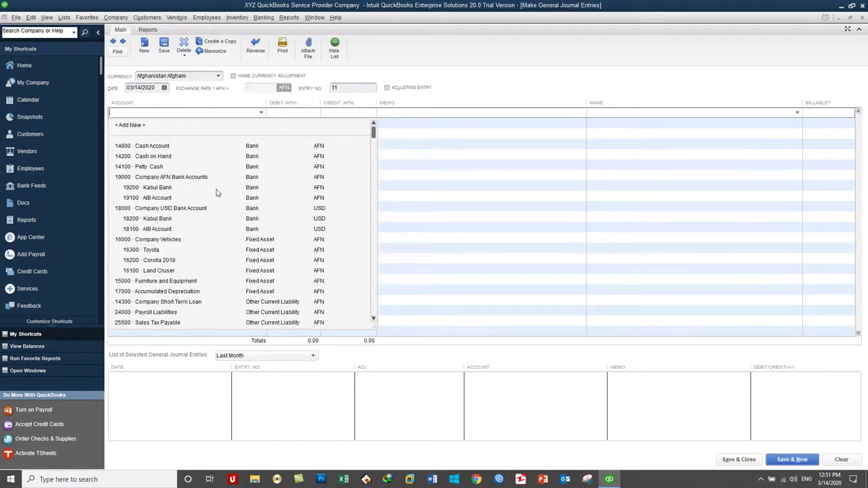
scroll(214, 214, "down", 1)
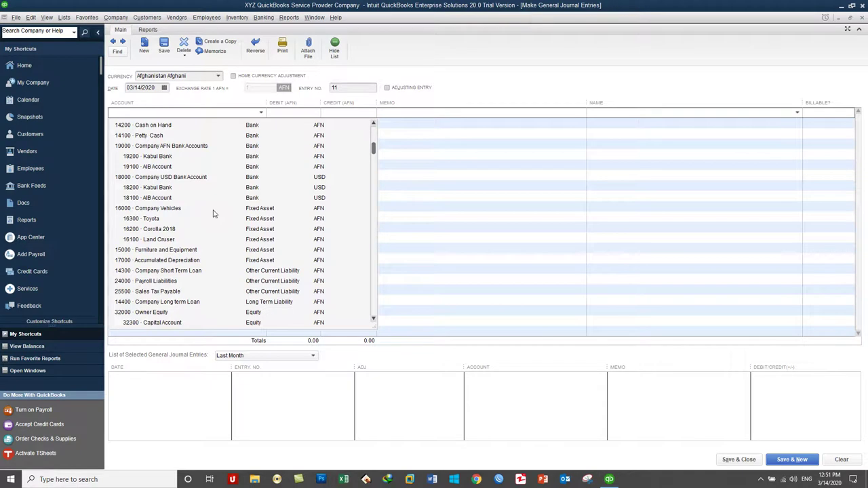
left_click(175, 219)
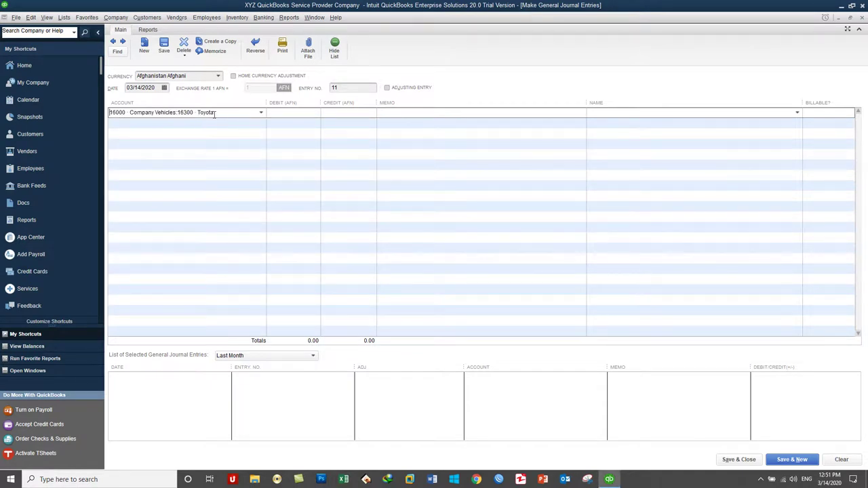
left_click(288, 114)
type("150000")
key("Tab")
Credit the 150,000 on the second line to the 19200 Kabul Bank account
left_click(263, 122)
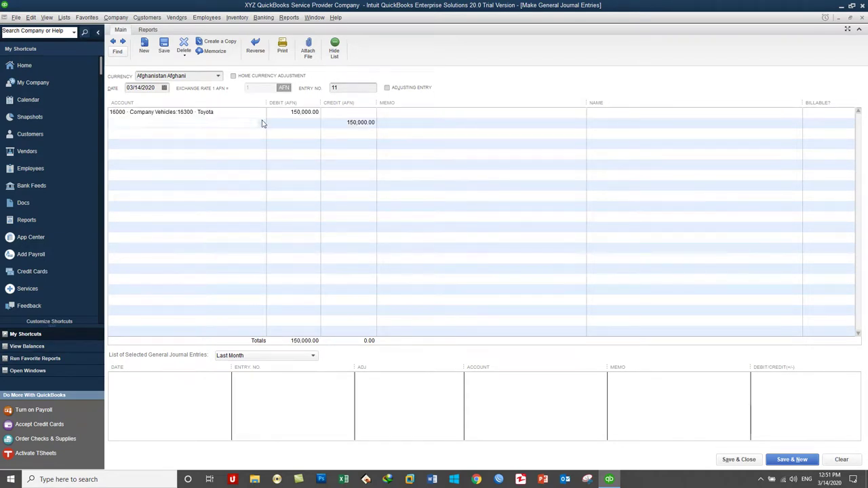
left_click(262, 123)
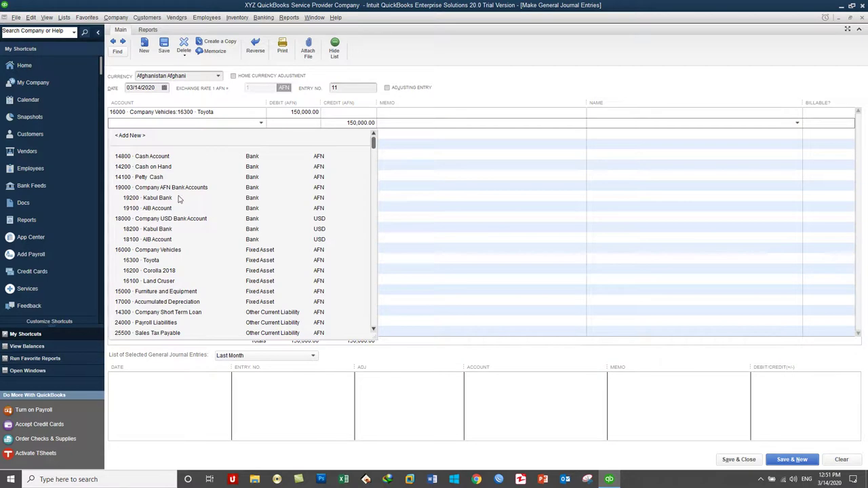
left_click(158, 197)
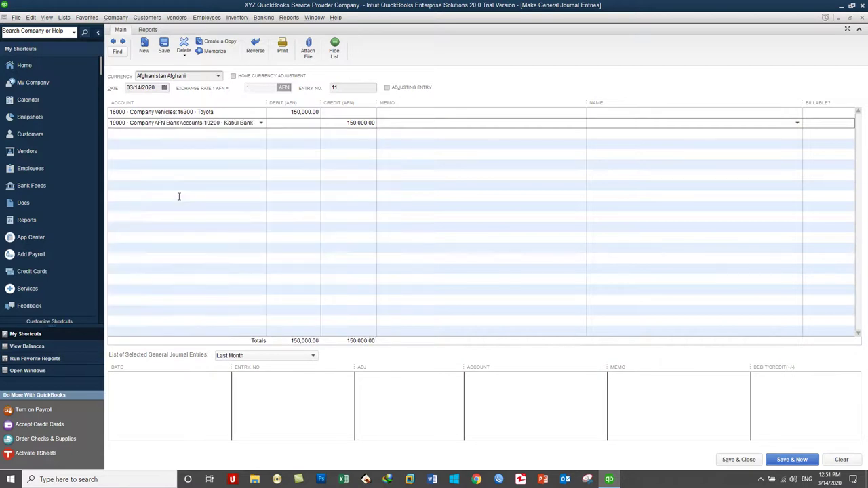
Enter the memo "Company Purchased Vehicle" on both lines of the journal entry, then save and close it
left_click(514, 115)
type("Company")
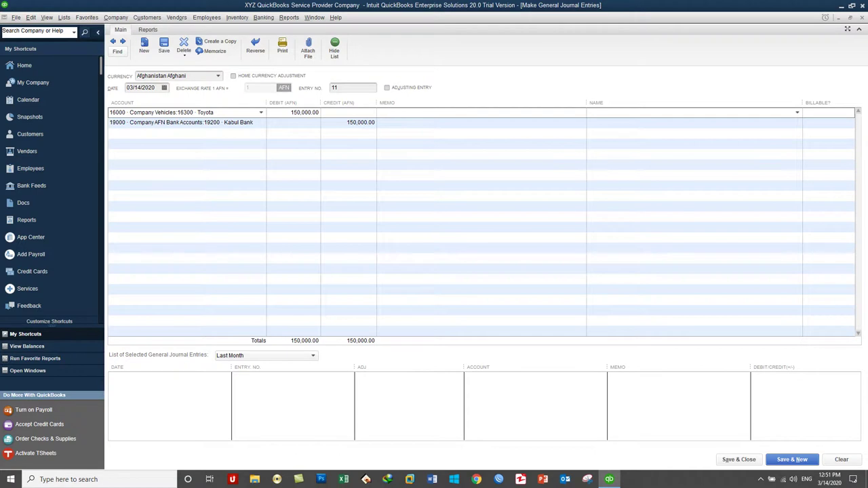
type(" Purchased Vehicle")
key("shift+Home")
key("ctrl+c")
key("Down")
key("ctrl+v")
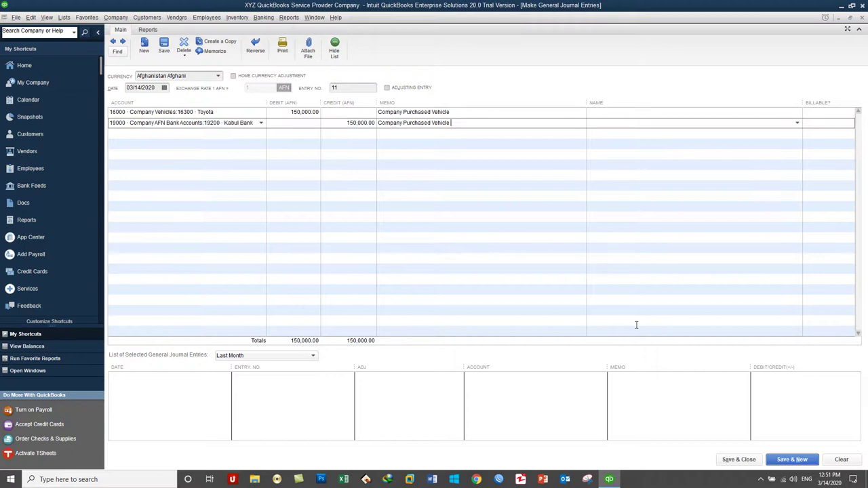
left_click(737, 459)
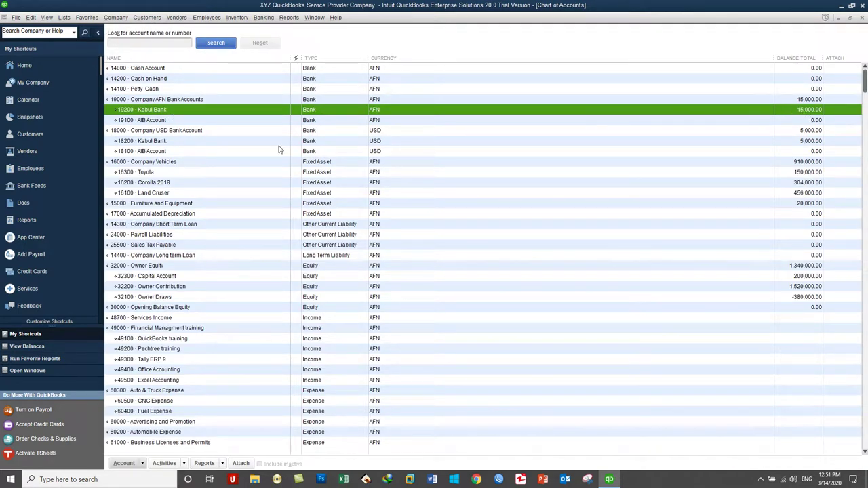
Check the 16300 Toyota account's balance in the chart of accounts, then open Windows Calculator clear of the balance column
left_click(160, 174)
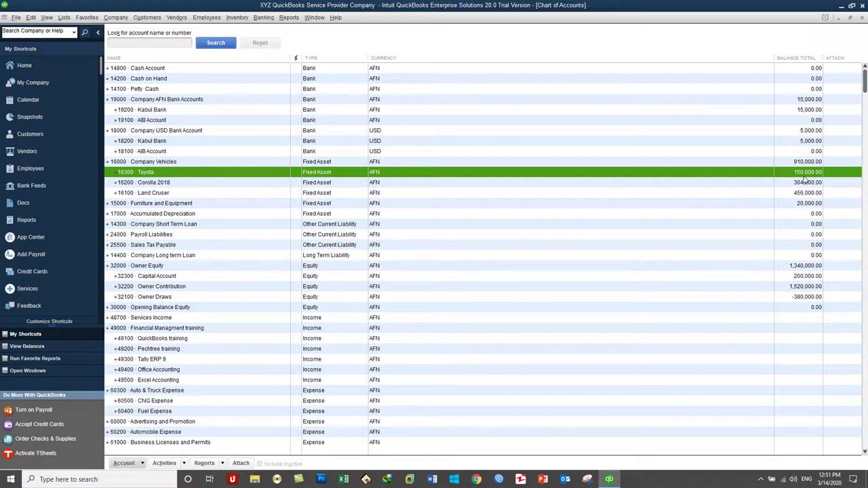
key("super+r")
type("calc")
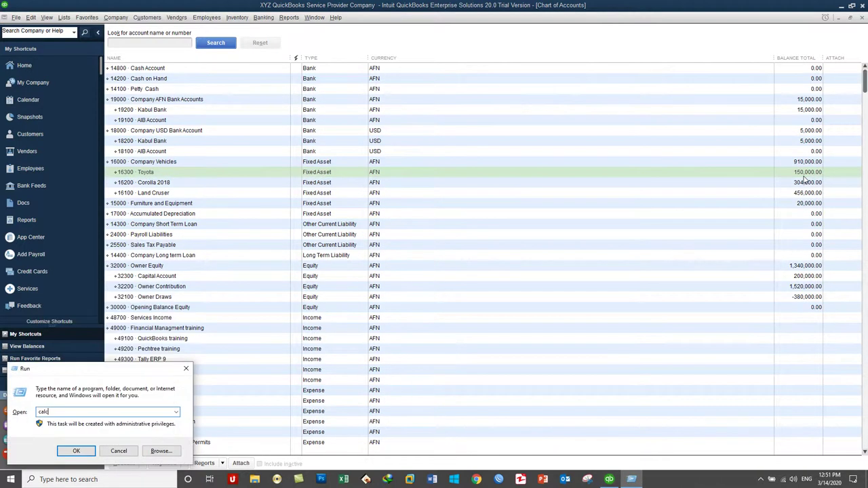
key("Return")
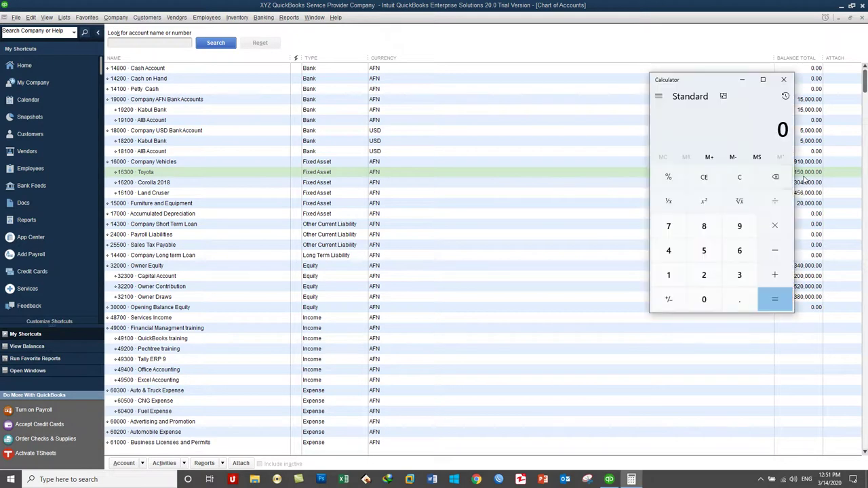
left_click_drag(718, 84, 497, 37)
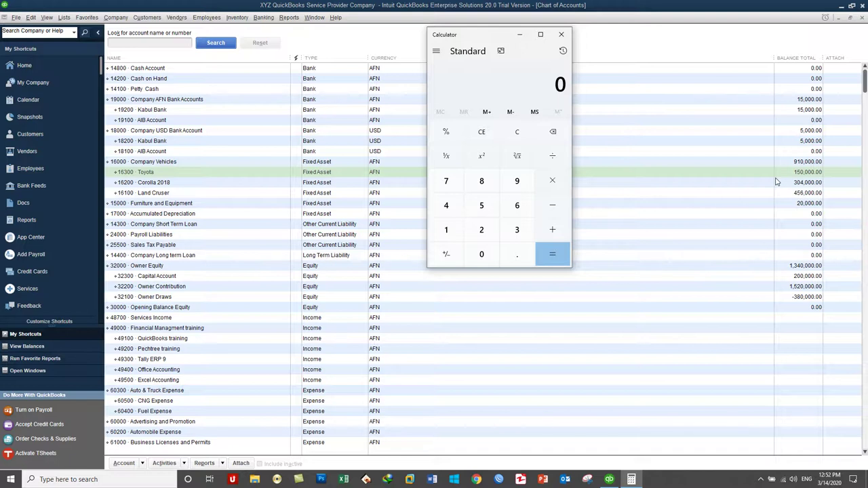
Subtract 10,000 from the Toyota cost of 150,000 in Calculator
left_click(448, 230)
left_click(483, 207)
left_click(481, 255)
double_click(481, 254)
left_click(481, 254)
left_click(561, 202)
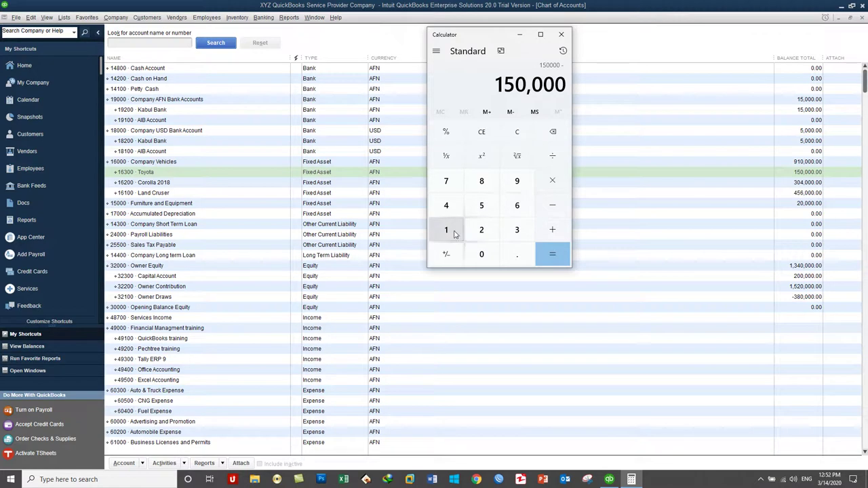
left_click(445, 229)
left_click(481, 254)
double_click(481, 255)
left_click(481, 255)
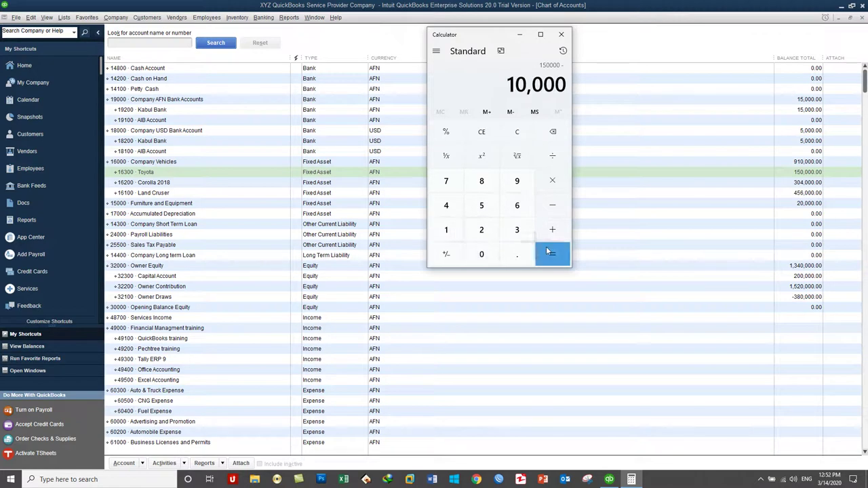
left_click(553, 254)
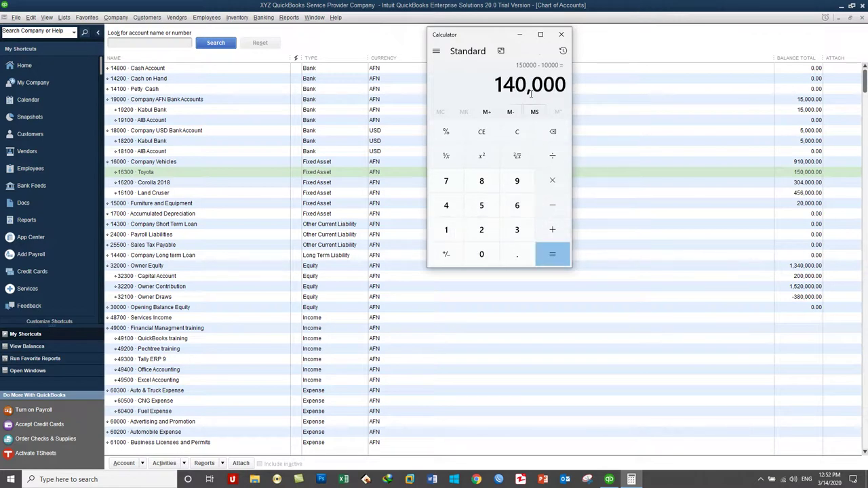
Divide the calculated difference by 10 to get the yearly depreciation, then close Calculator
left_click(552, 156)
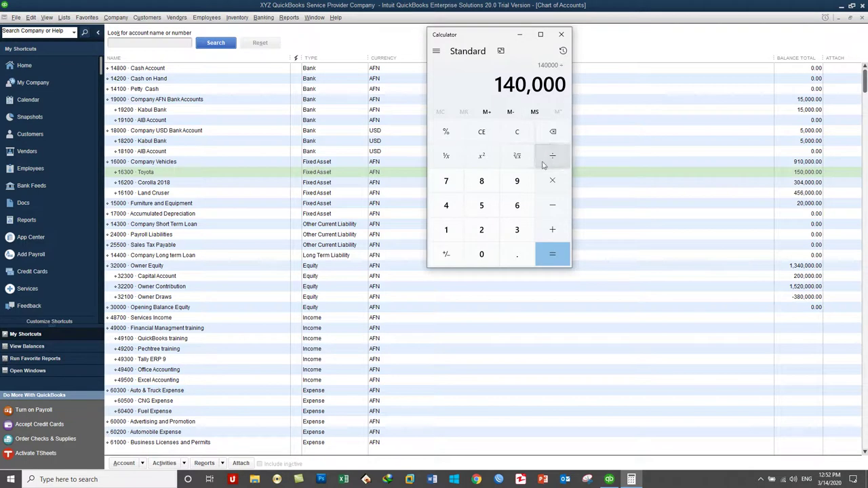
left_click(446, 229)
left_click(481, 255)
left_click(551, 251)
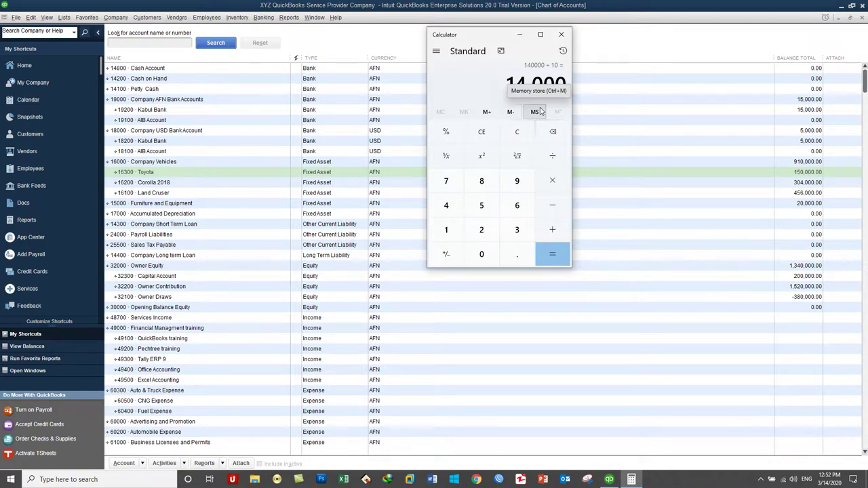
left_click(561, 34)
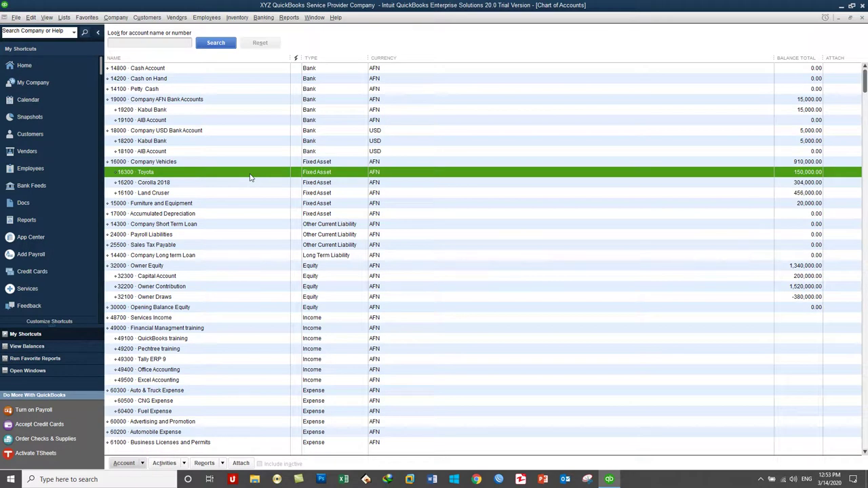
Start a new general journal entry and debit the 17000 Accumulated Depreciation account with 14,000 AFN
left_click(147, 18)
mouse_move(124, 18)
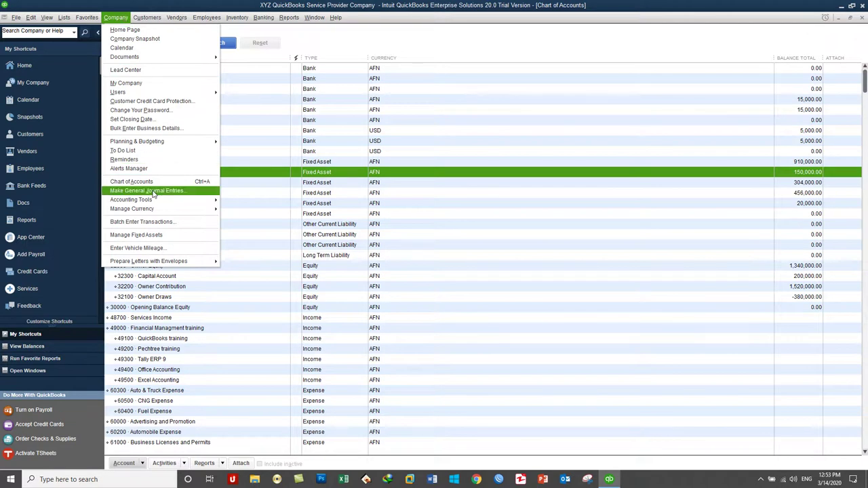
left_click(152, 192)
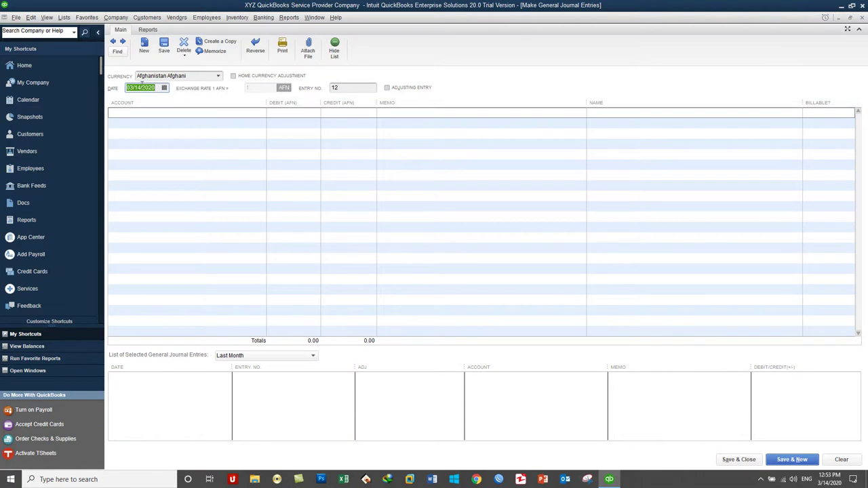
left_click(236, 113)
left_click(261, 113)
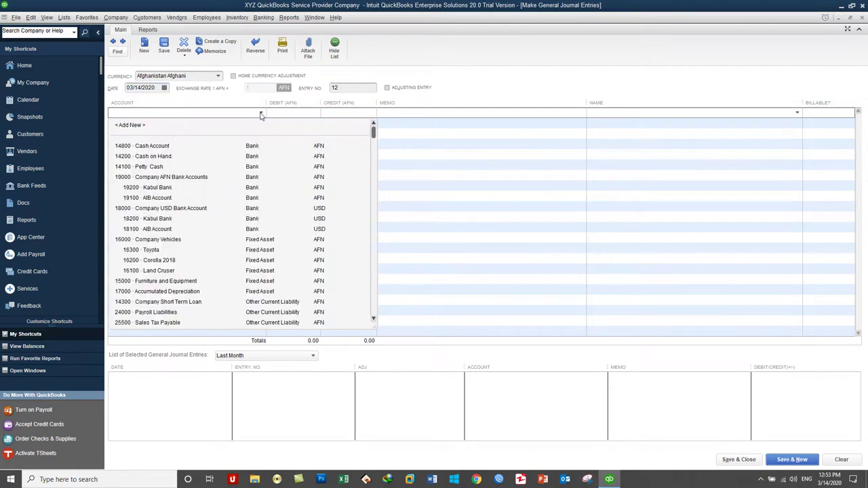
scroll(187, 232, "down", 2)
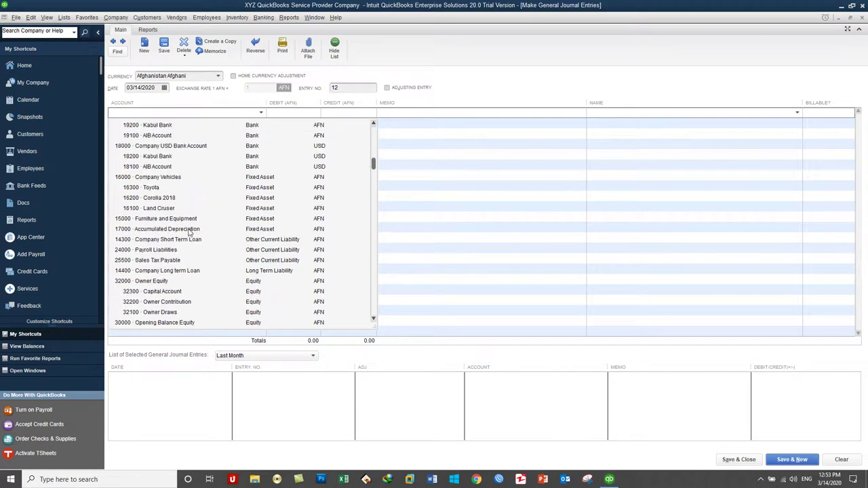
left_click(184, 230)
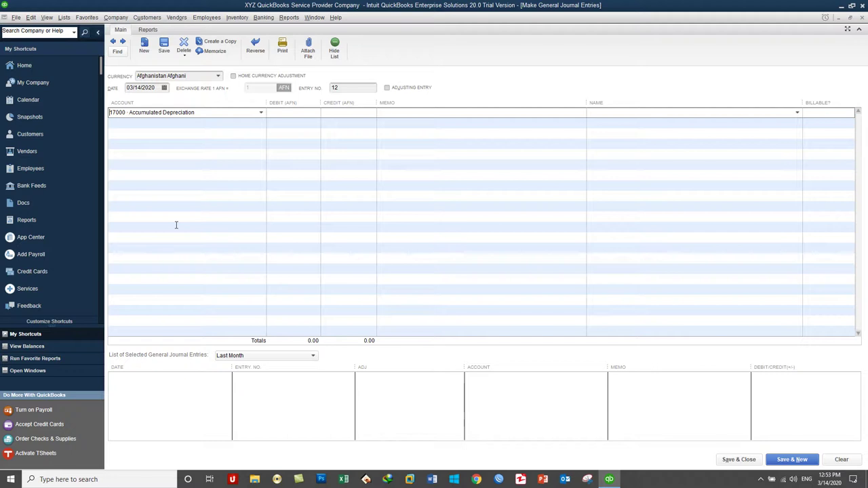
left_click(294, 113)
type("14000")
key("Tab")
Credit the 14,000 on the second line to the 16300 Toyota account under Company Vehicles
left_click(228, 124)
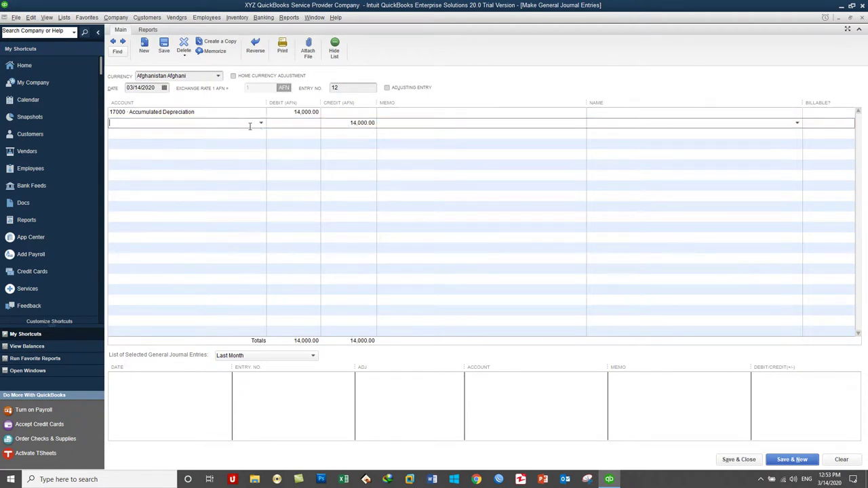
left_click(261, 123)
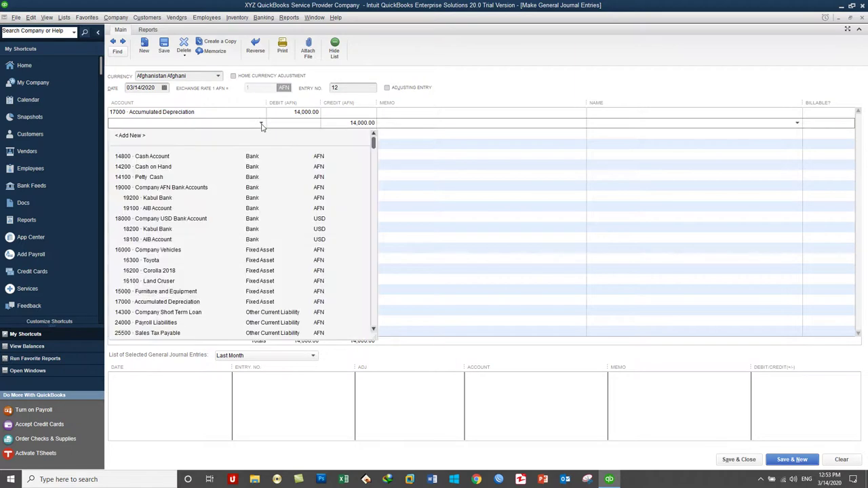
left_click(172, 261)
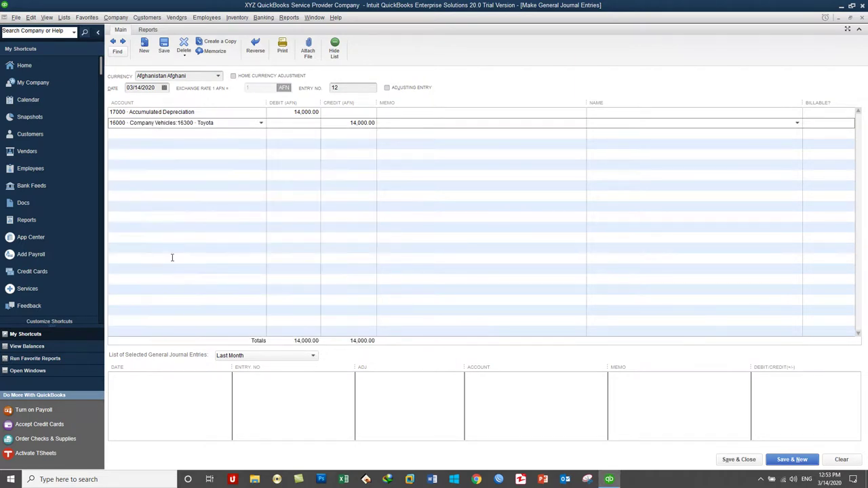
Enter the memo "14000 AFN Deducted from Toyota Cost due to Dep Expense for the year 2020" on both journal lines
left_click(439, 112)
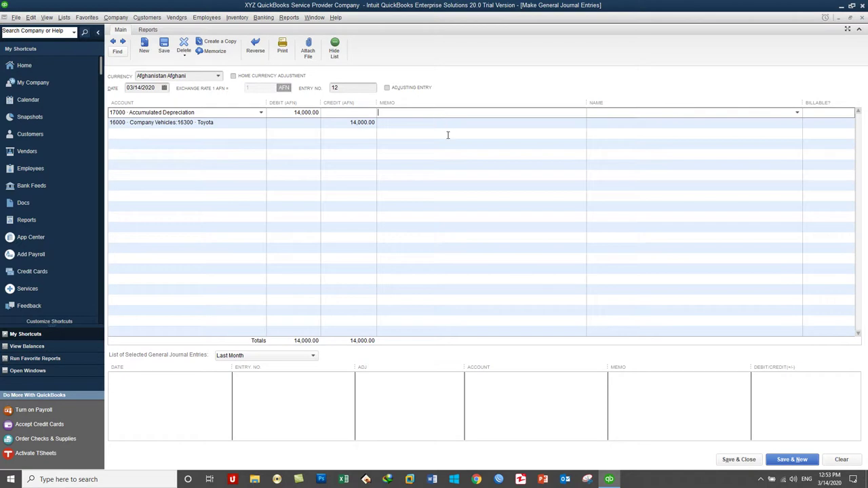
type("AfFN")
key("BackSpace")
key("BackSpace")
key("BackSpace")
type("FN 14000")
key("BackSpace")
key("BackSpace")
key("BackSpace")
key("BackSpace")
key("BackSpace")
key("BackSpace")
key("BackSpace")
key("BackSpace")
key("BackSpace")
type("1")
key("BackSpace")
type("14000 AFN Deducted from TOy")
key("BackSpace")
key("BackSpace")
type("oyota Cost due to Dep Expense")
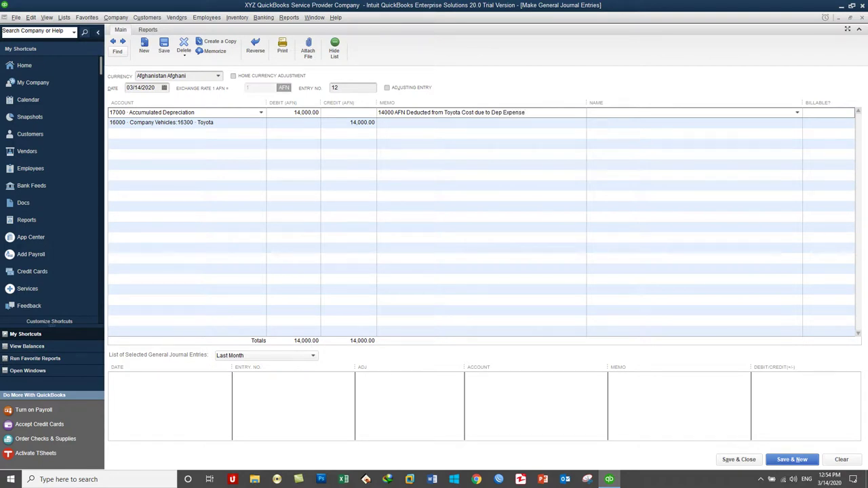
type("or the year 201")
type("0")
key("Tab")
key("shift+Tab")
left_click(394, 122)
Change the year in both line memos to 2019, then save and close the journal entry
left_click(567, 113)
left_click(568, 113)
key("BackSpace")
key("BackSpace")
type("19")
left_click(572, 121)
left_click(573, 122)
key("ctrl+c")
left_click(574, 122)
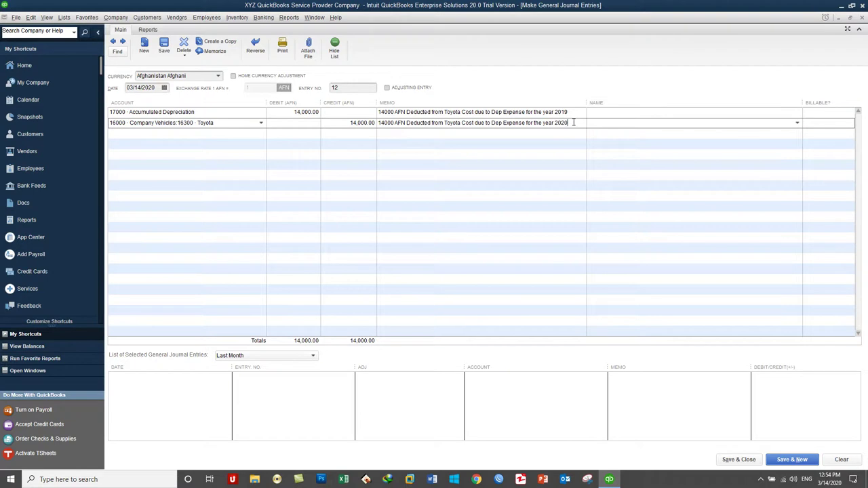
type("19")
left_click(730, 462)
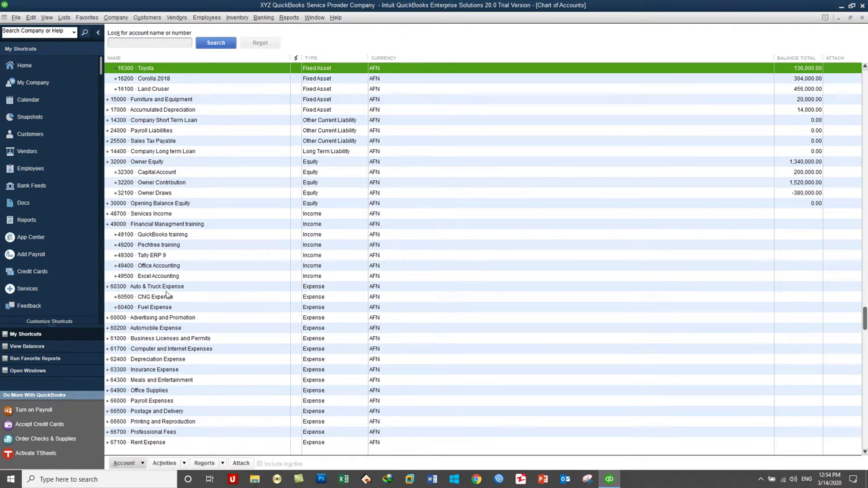
Check the 17000 Accumulated Depreciation account in the chart of accounts, then start a new general journal entry debiting it with 14,000 AFN
scroll(173, 271, "up", 3)
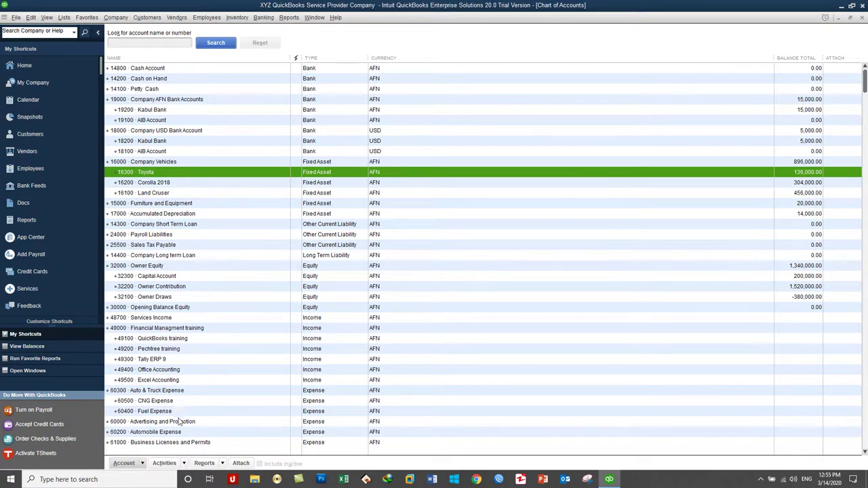
left_click(174, 214)
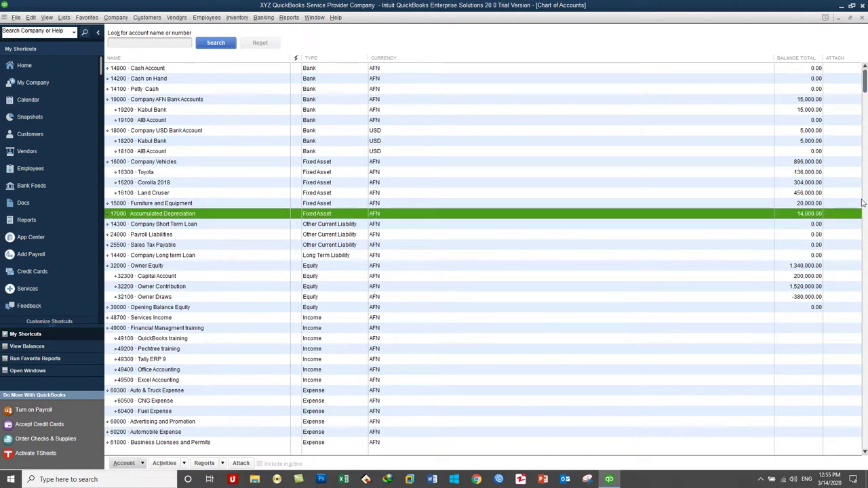
left_click(116, 17)
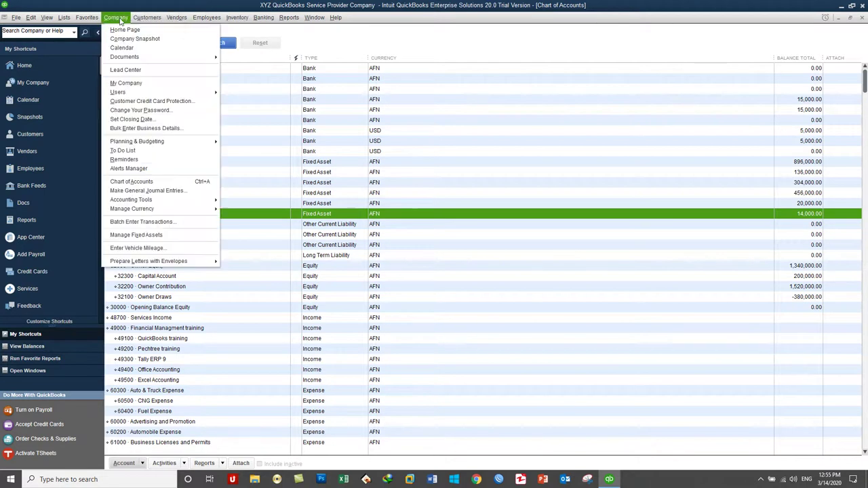
left_click(170, 190)
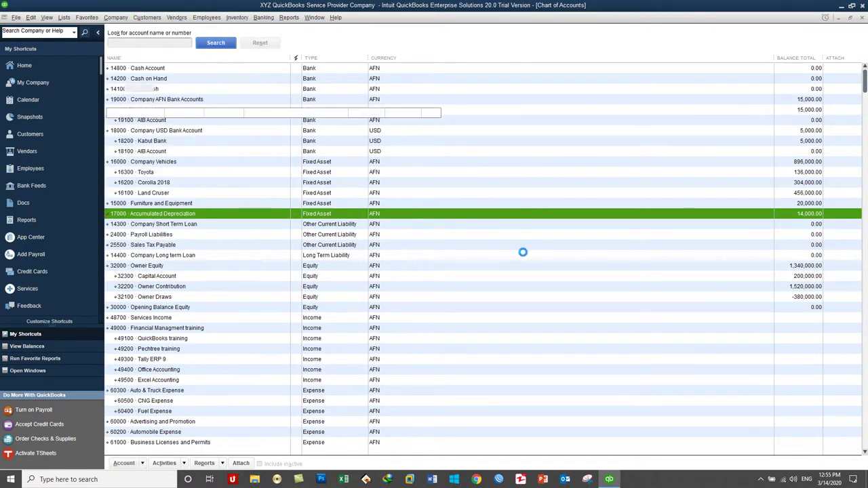
left_click(262, 113)
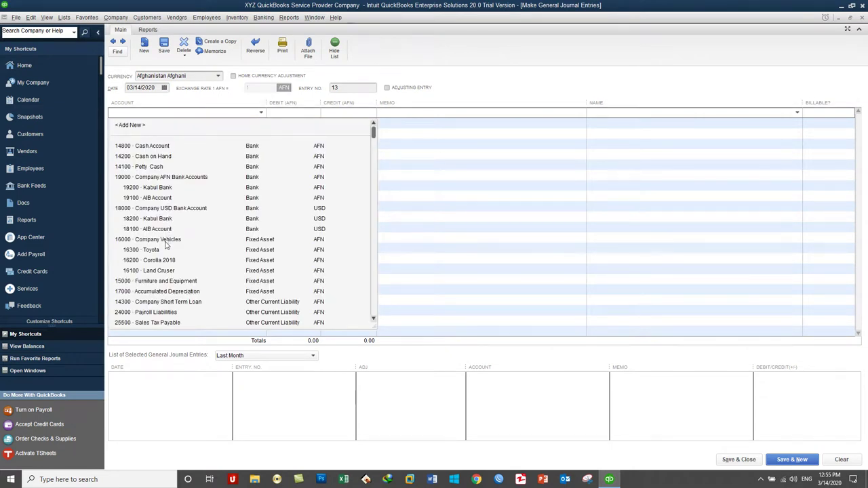
left_click(179, 293)
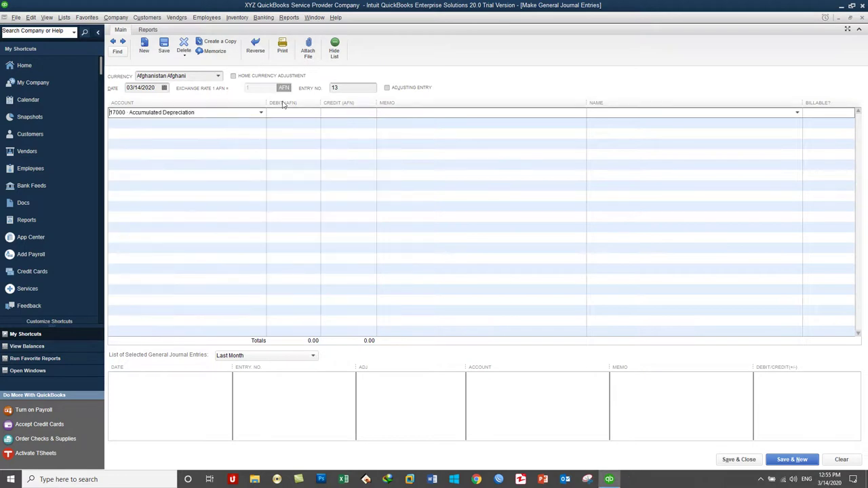
type("140000")
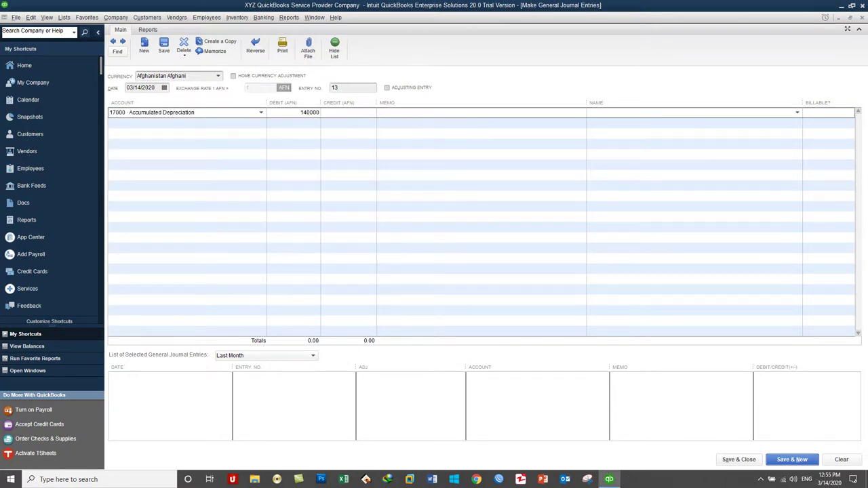
key("BackSpace")
Credit the 14,000 on the new entry's second line to the 16300 Toyota account
left_click(209, 128)
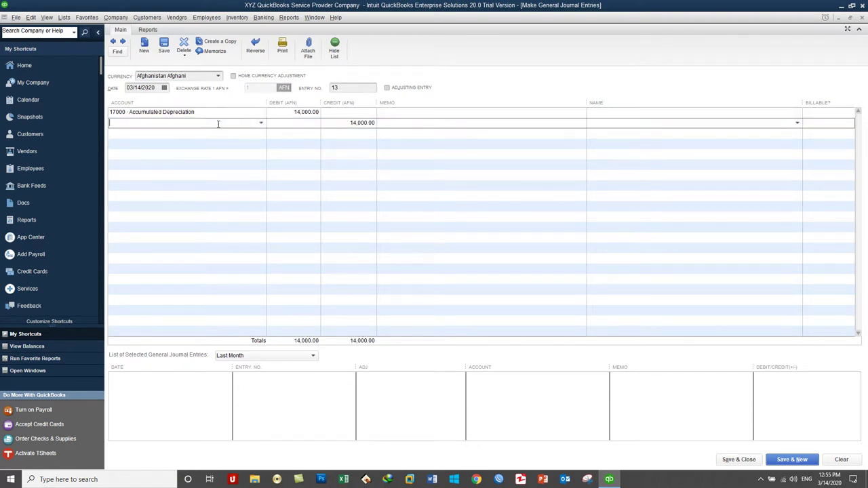
left_click(260, 124)
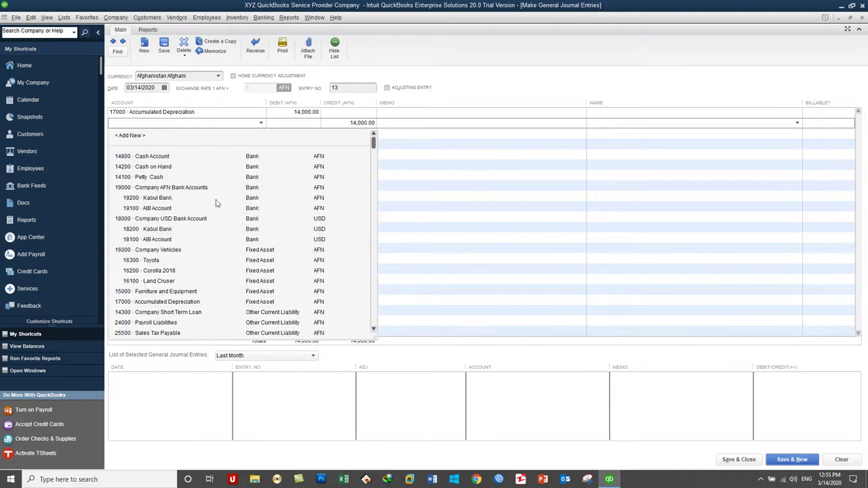
left_click(162, 260)
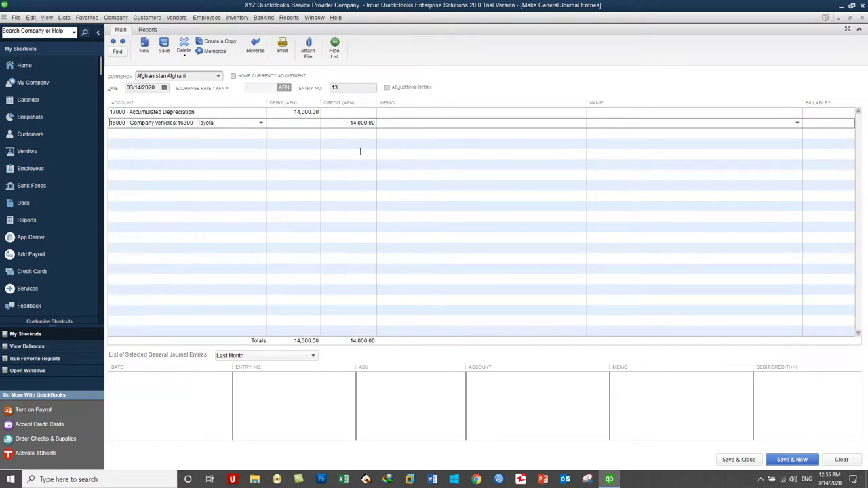
Paste the depreciation memo on both lines, save and close the entry, and check the 16300 Toyota account in the chart of accounts
left_click(414, 113)
key("ctrl+v")
left_click(405, 124)
key("ctrl+v")
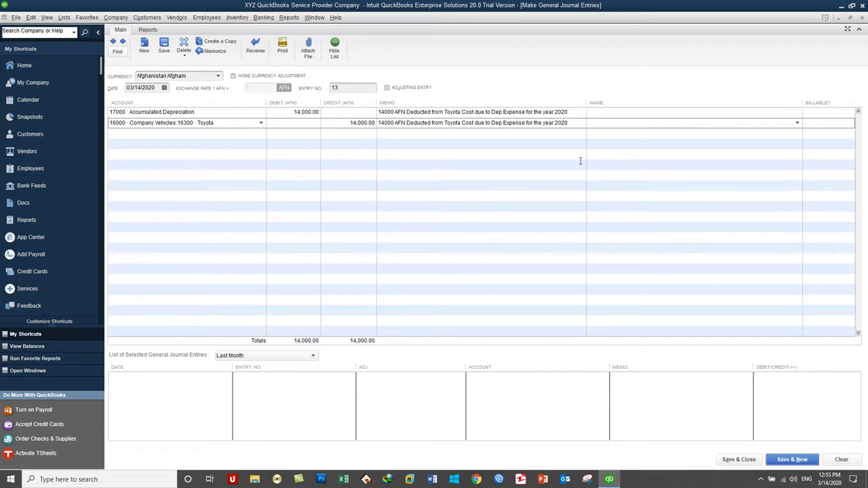
left_click(729, 459)
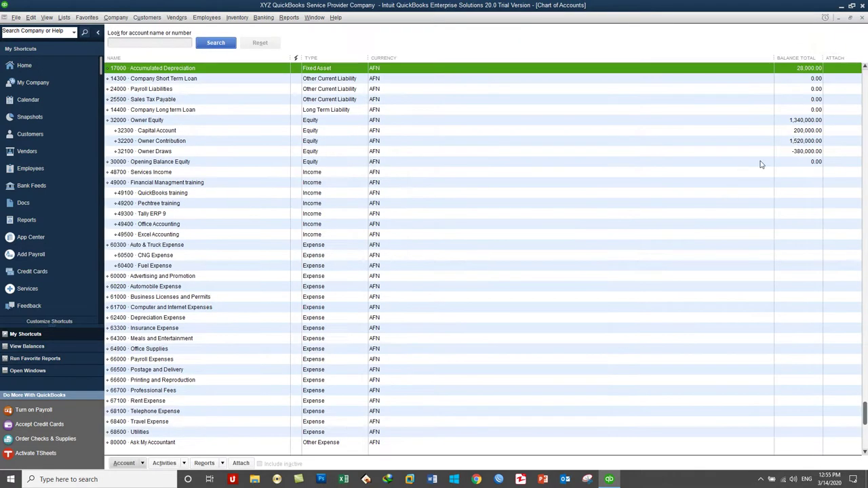
scroll(157, 163, "up", 5)
left_click(151, 173)
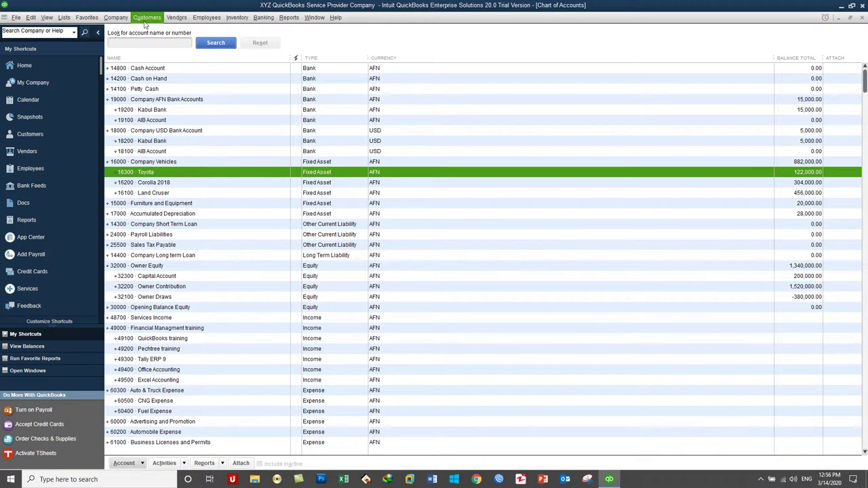
Start a new general journal entry with 62400 Depreciation Expense on the first line and 17000 Accumulated Depreciation on the second
left_click(116, 17)
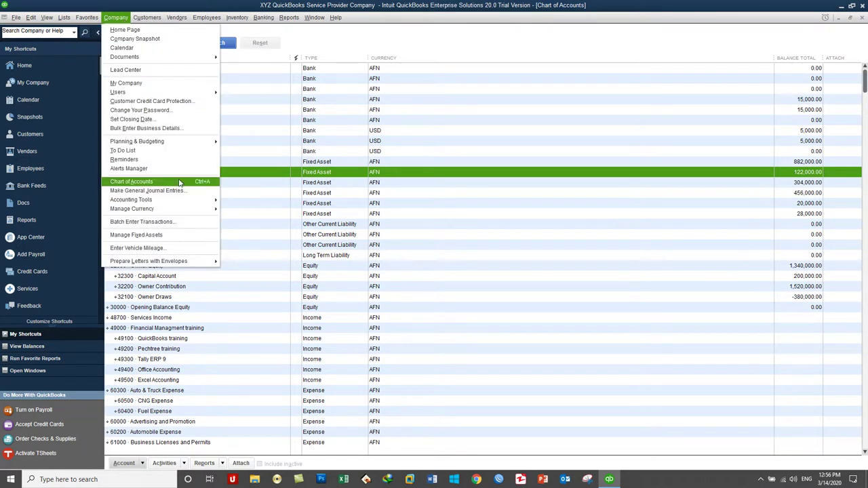
left_click(180, 184)
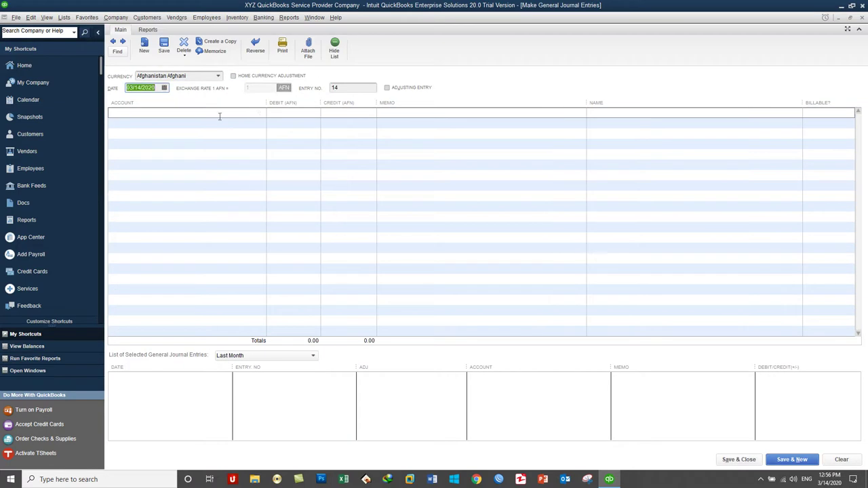
left_click(259, 113)
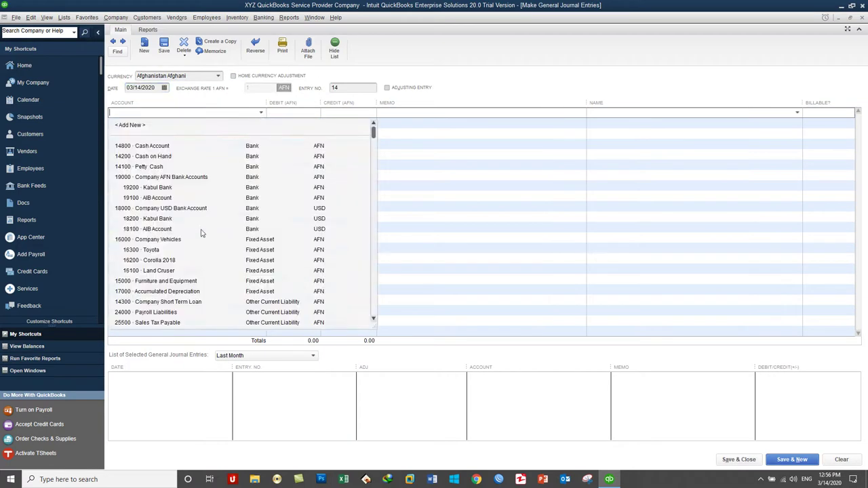
scroll(201, 234, "down", 10)
scroll(201, 234, "down", 2)
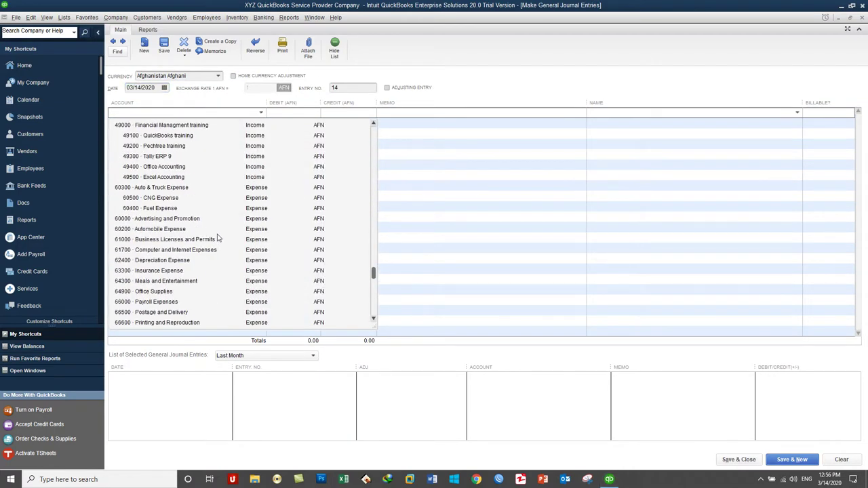
left_click(173, 262)
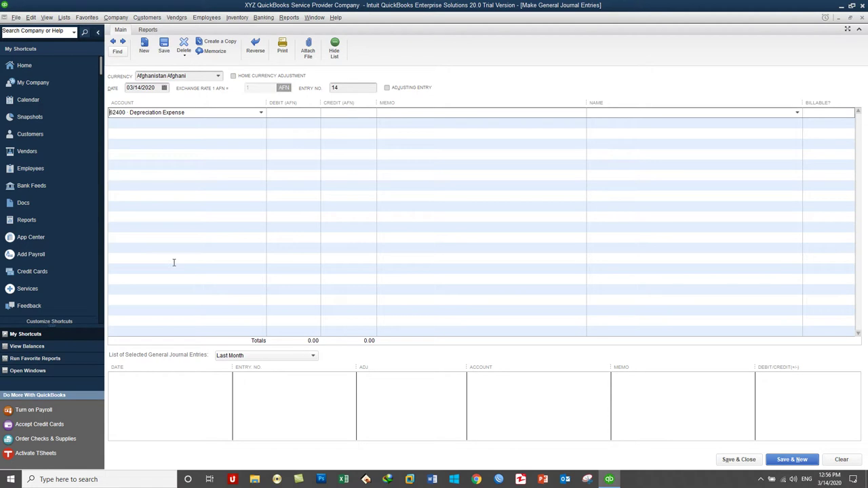
left_click(263, 122)
left_click(261, 123)
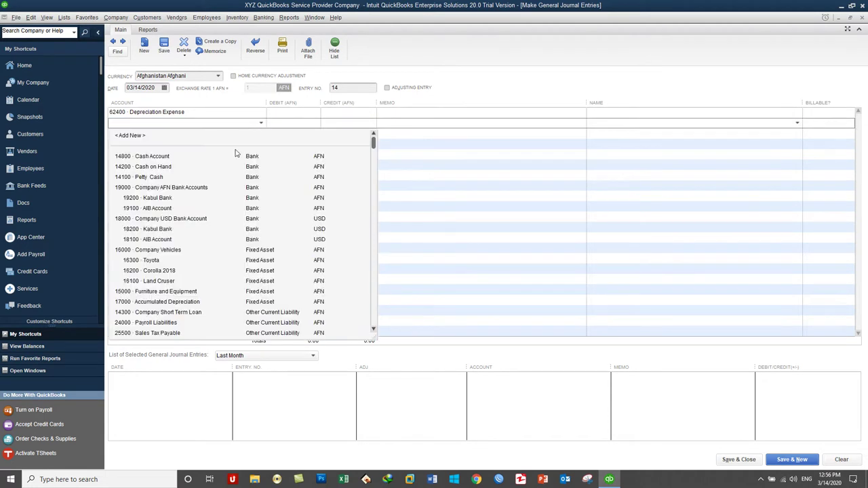
left_click(197, 302)
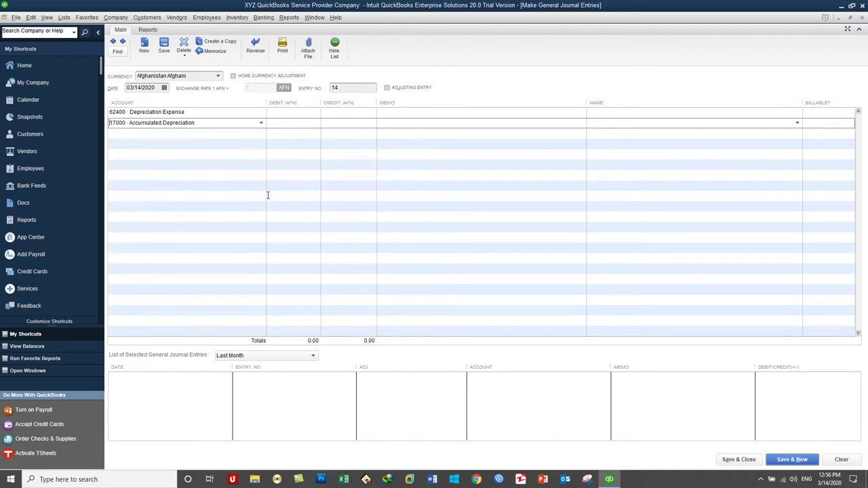
Debit Depreciation Expense and credit Accumulated Depreciation with 28,000 AFN each
left_click(296, 112)
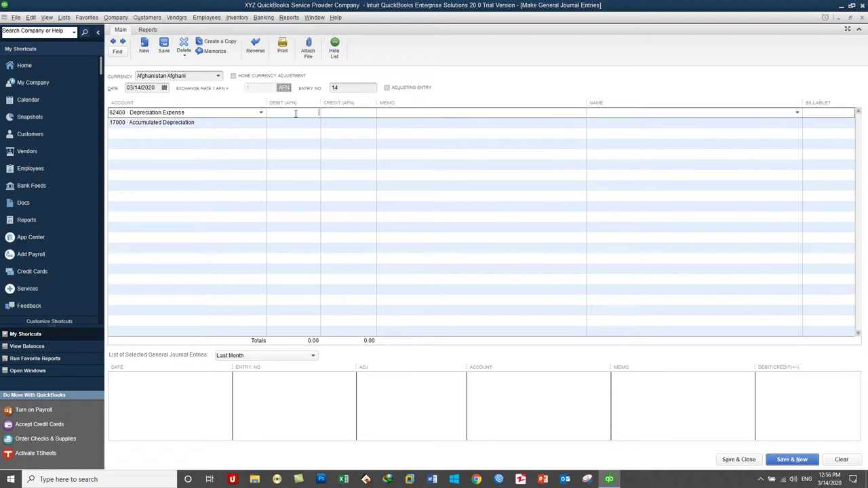
type("28,000")
left_click(333, 123)
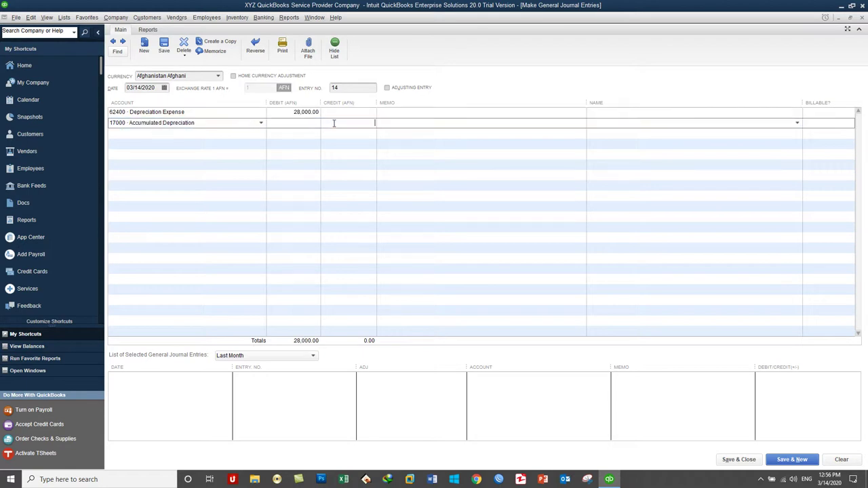
type("28000")
Enter the memo "Dep Expense recorded for two years 2019 & 2020" on the Depreciation Expense line
left_click(401, 112)
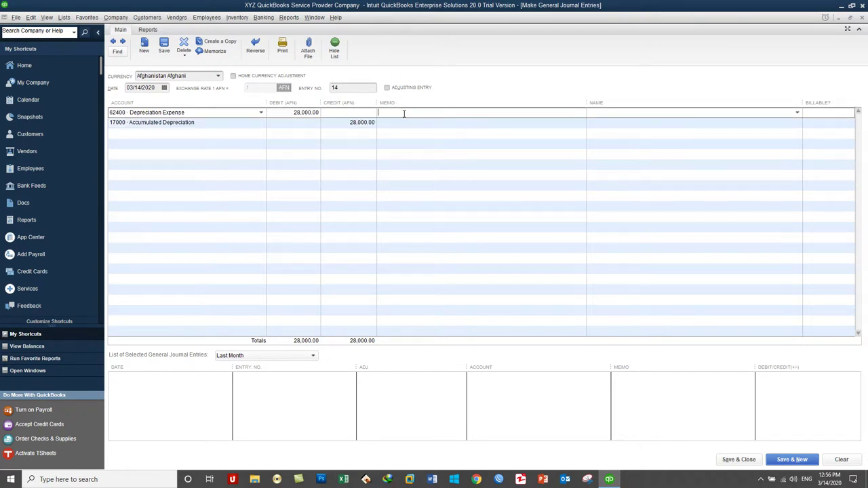
type("Dep Eexp")
key("BackSpace")
key("BackSpace")
type("xpense recorded for two year")
left_click_drag(468, 112, 377, 113)
left_click(481, 112)
type("2019 & 2020")
Copy the memo to the Accumulated Depreciation line, save and close the entry, and check account 17000 in the chart of accounts
left_click_drag(504, 113, 365, 127)
key("ctrl+c")
left_click(418, 122)
key("ctrl+v")
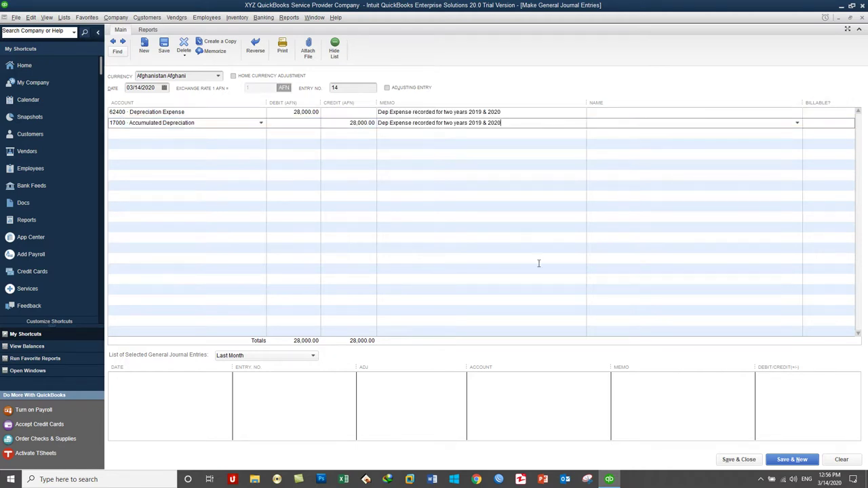
left_click(734, 460)
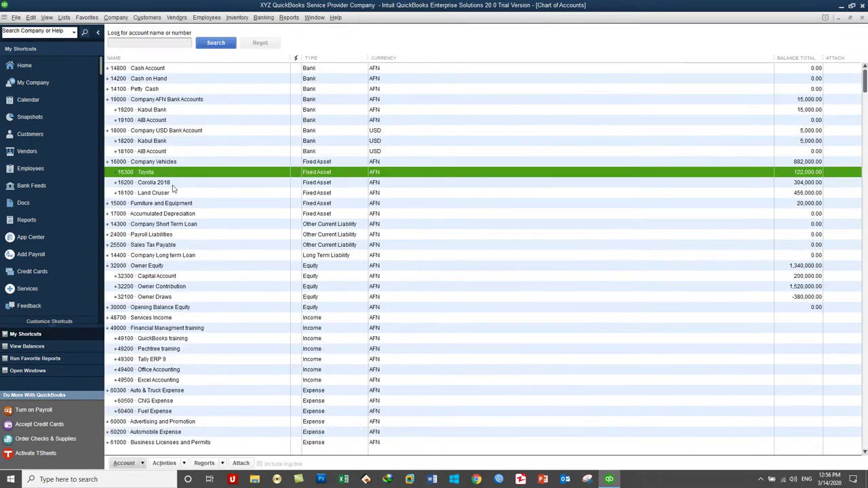
left_click(175, 214)
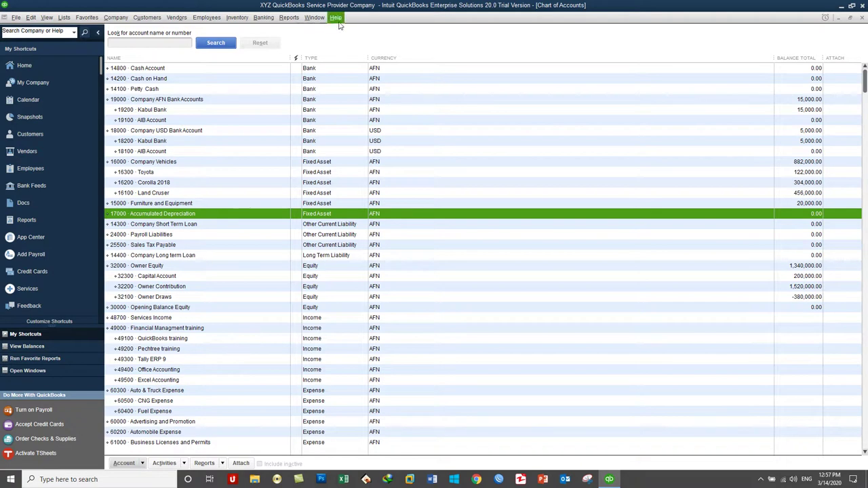
Open the Profit & Loss Standard report, review the income and expenses including depreciation, and close it
left_click(291, 19)
mouse_move(349, 124)
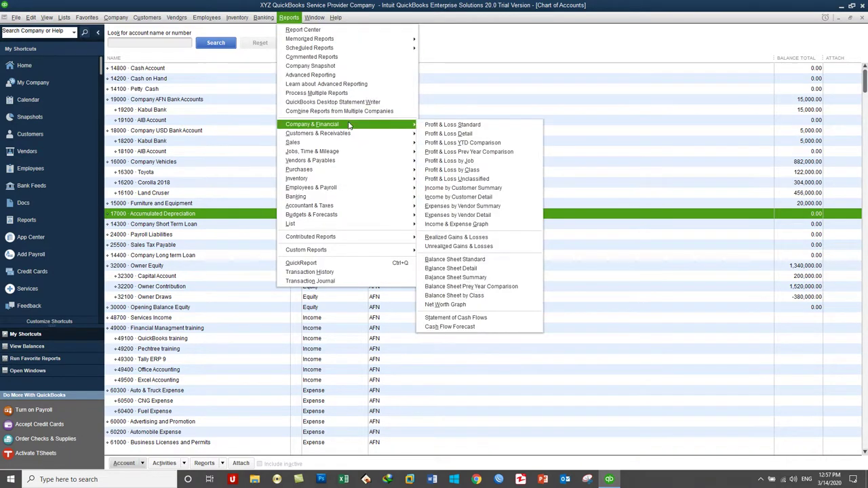
left_click(438, 127)
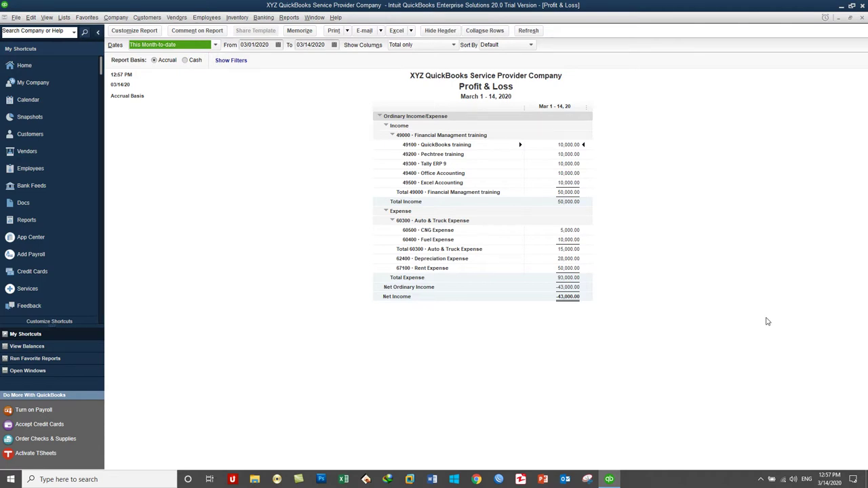
left_click(862, 18)
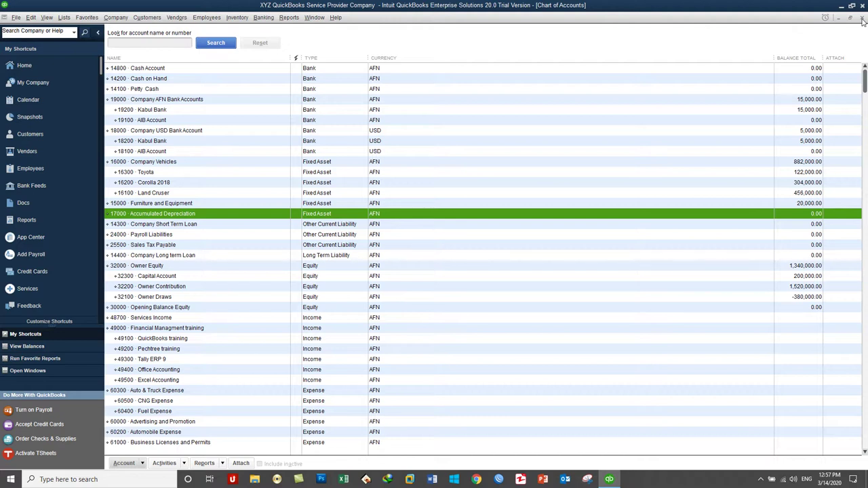
Find the 67100 Rent Expense account in the chart of accounts and look over the asset accounts
scroll(276, 335, "down", 5)
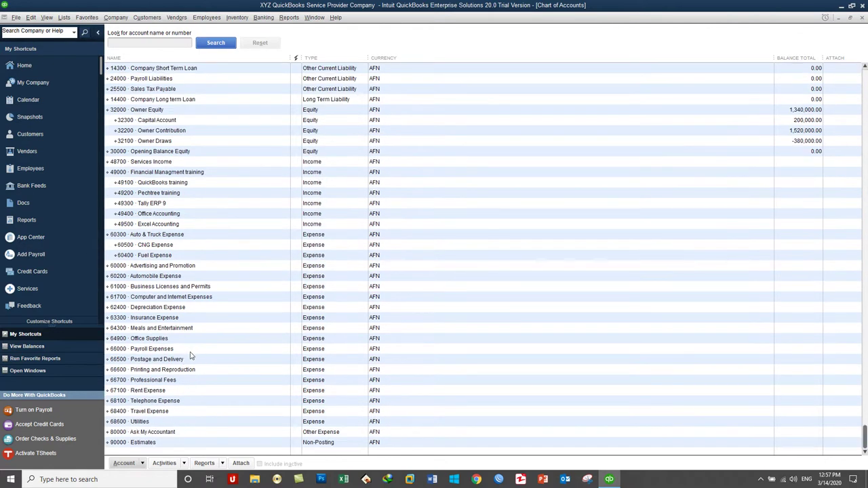
left_click(162, 392)
scroll(191, 317, "up", 5)
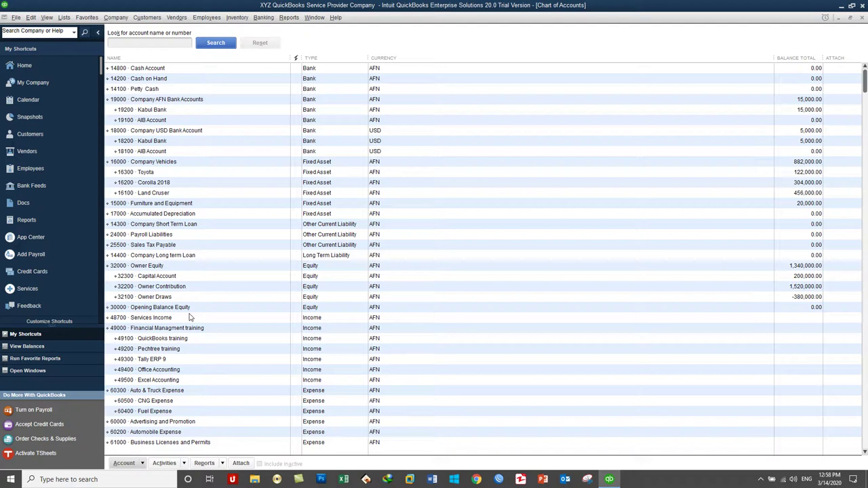
key("ctrl+n")
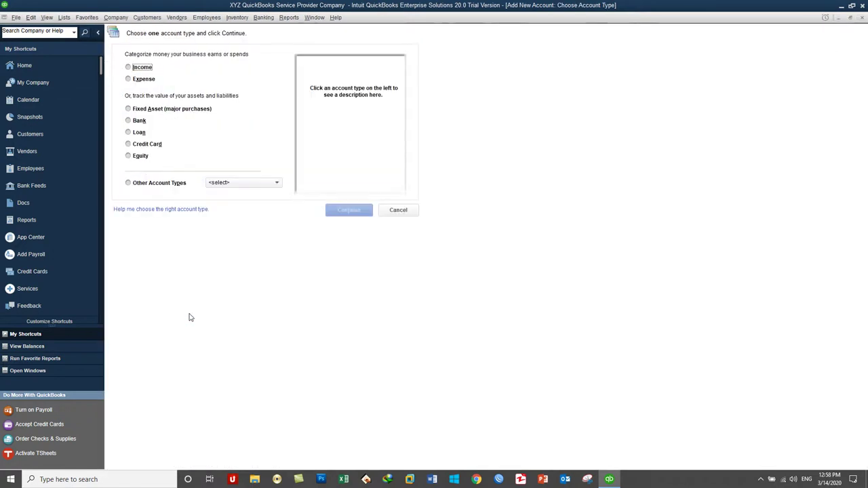
left_click(235, 185)
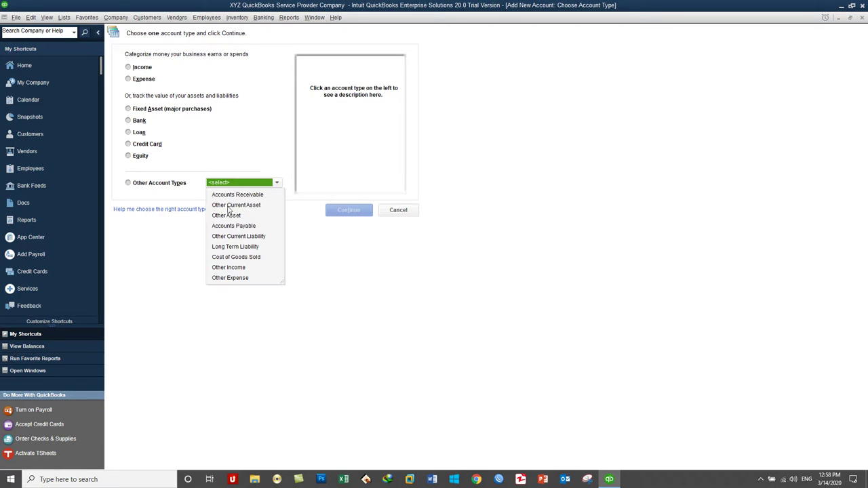
left_click(228, 207)
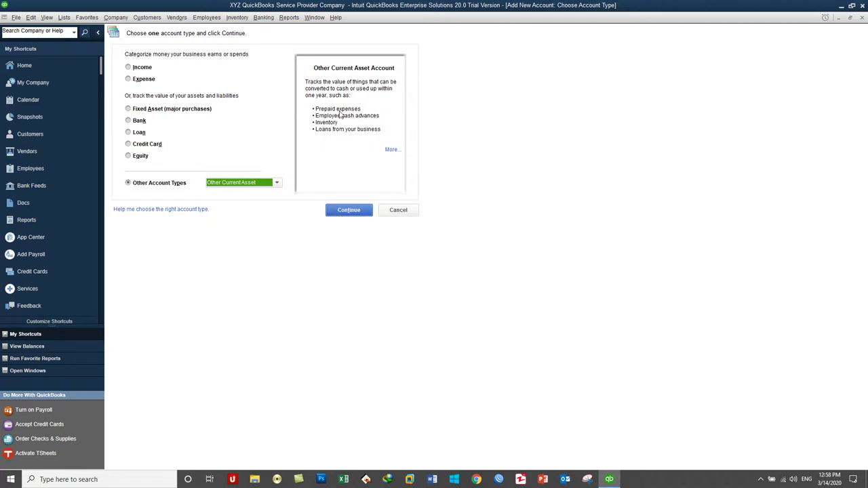
left_click(349, 210)
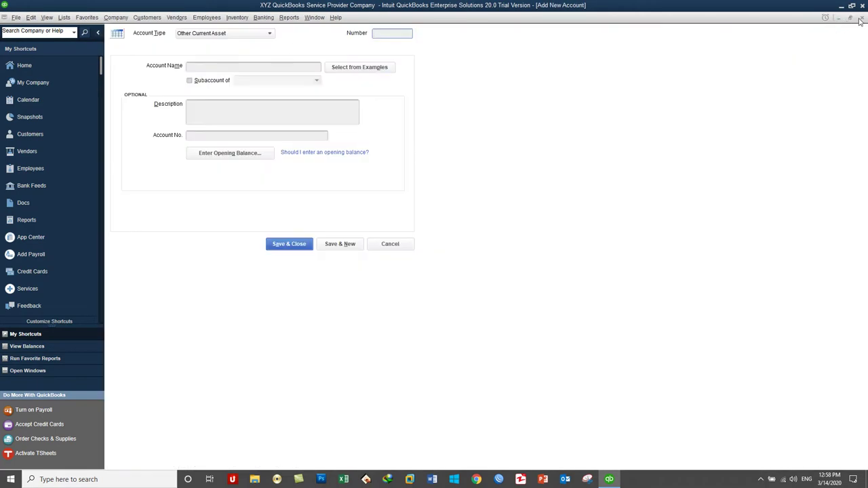
left_click(862, 18)
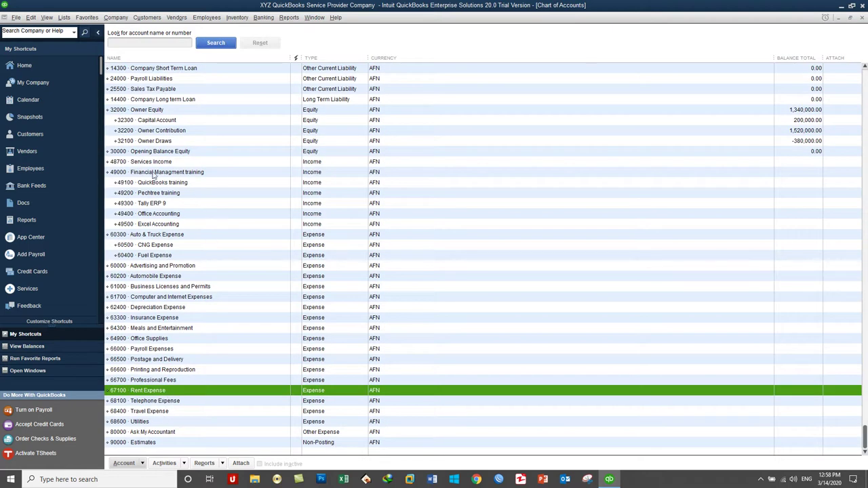
Start adding a new account of type Other Current Asset to the chart of accounts
scroll(298, 135, "up", 5)
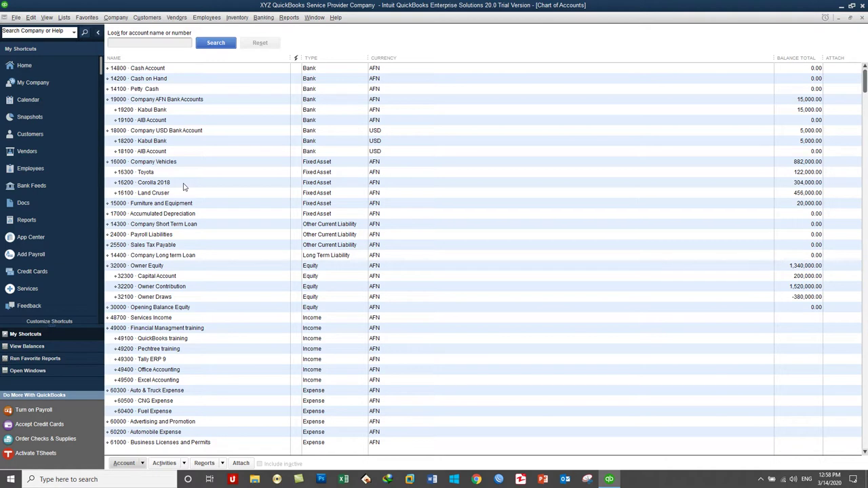
key("ctrl+n")
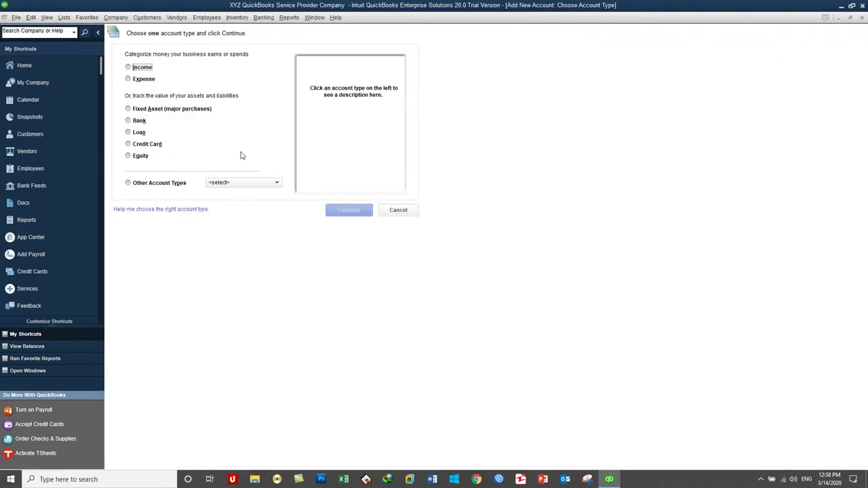
left_click(219, 182)
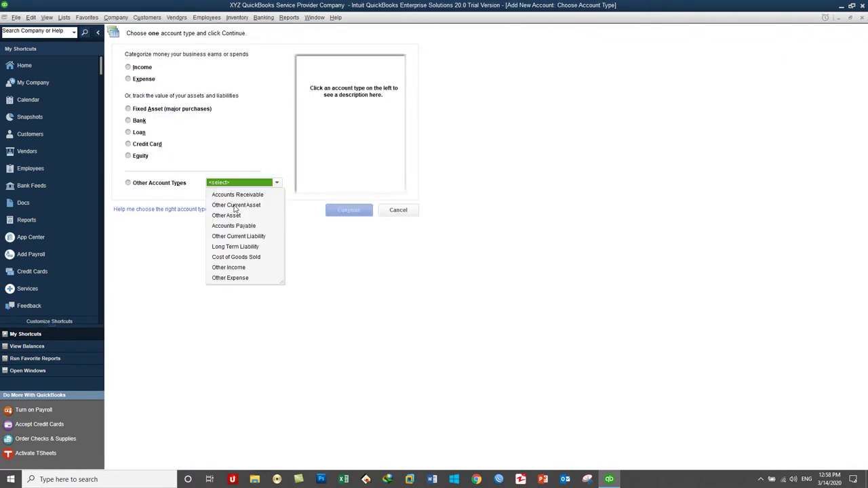
left_click(234, 208)
left_click(348, 210)
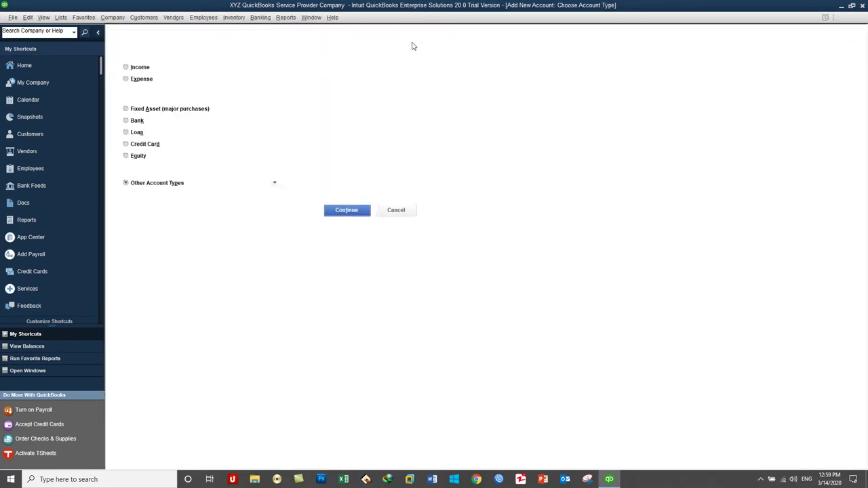
Give the new account number 18800 and the name "Prepaid Rent Expense", then save and close it
left_click(401, 32)
type("18")
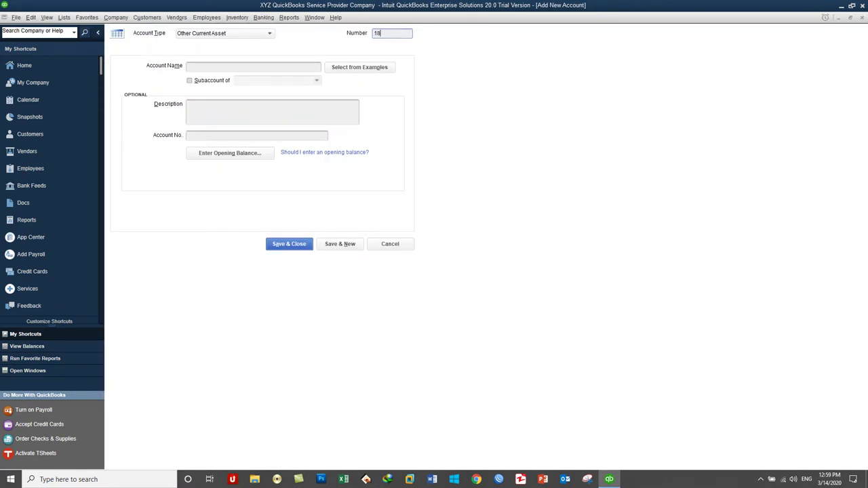
type("800")
left_click(244, 66)
type("Prepaid")
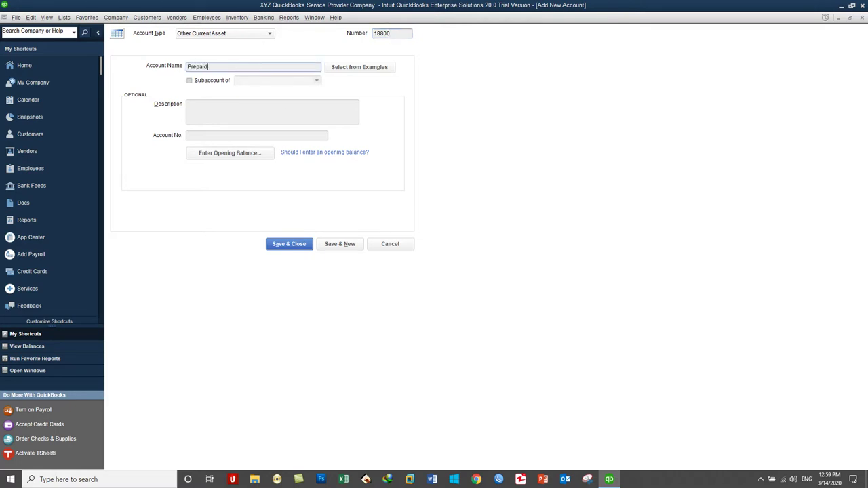
type(" Ex")
key("BackSpace")
key("BackSpace")
type("Rent Expense")
left_click(303, 245)
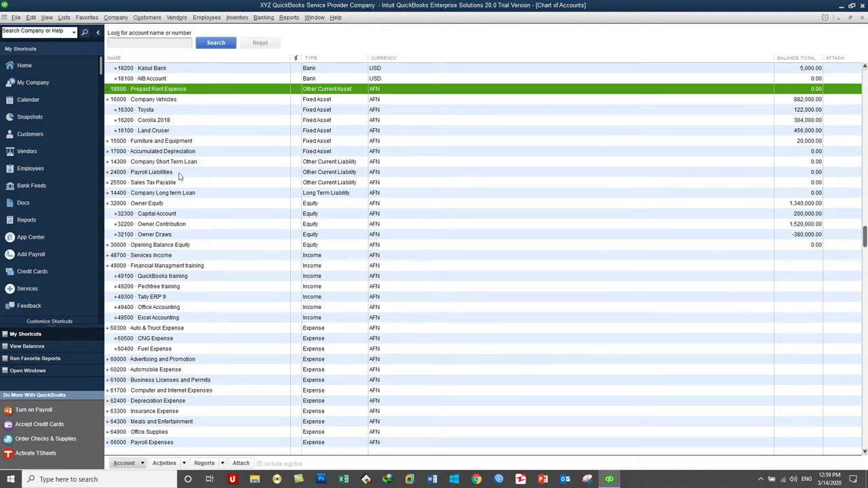
Check the 18800 Prepaid Rent Expense and 19200 Kabul Bank accounts in the chart of accounts
scroll(188, 164, "up", 2)
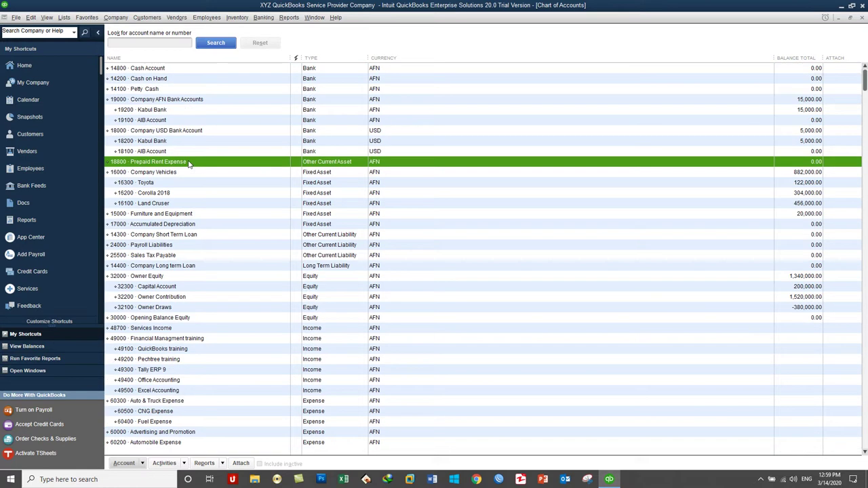
left_click(181, 113)
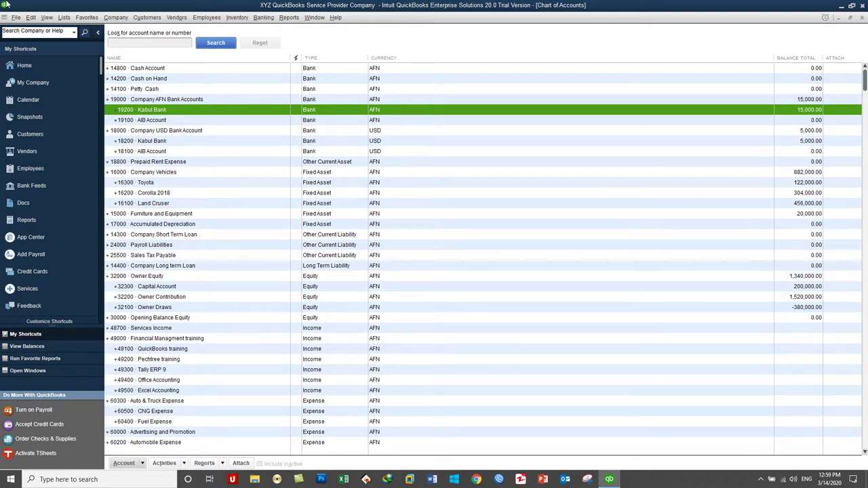
Start a new general journal entry with 18800 Prepaid Rent Expense on the first line and the AFN account 19200 Kabul Bank on the second
left_click(125, 20)
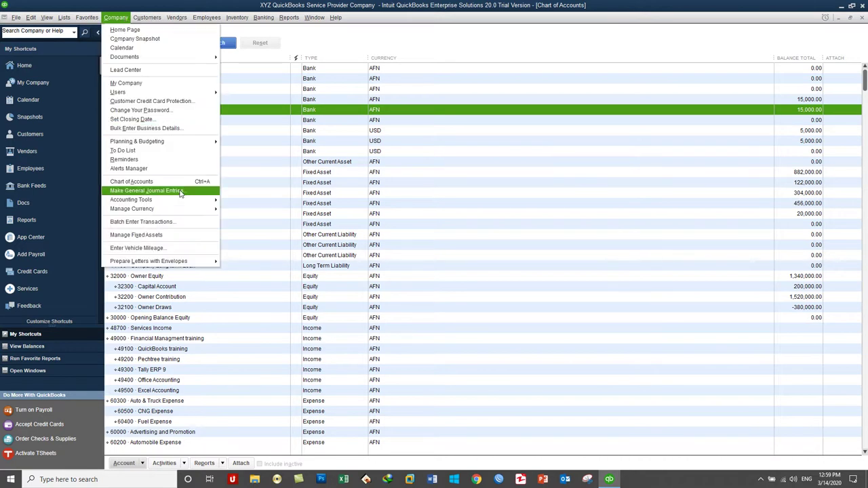
left_click(163, 190)
left_click(203, 114)
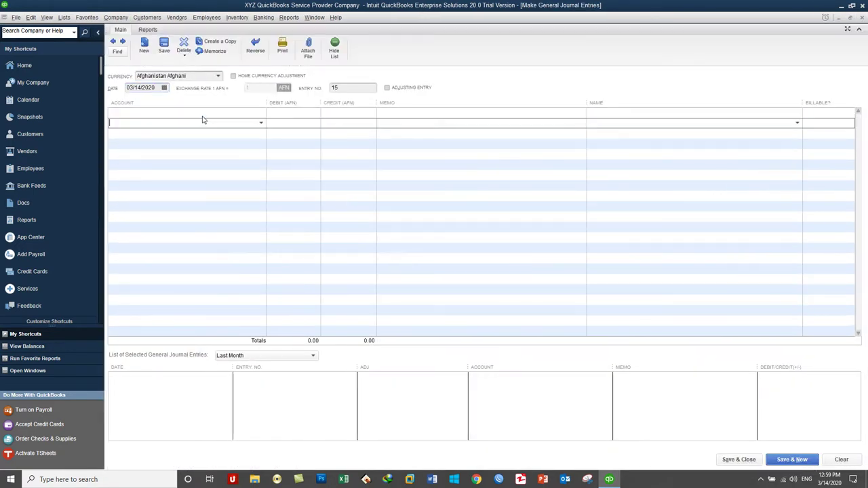
left_click(261, 113)
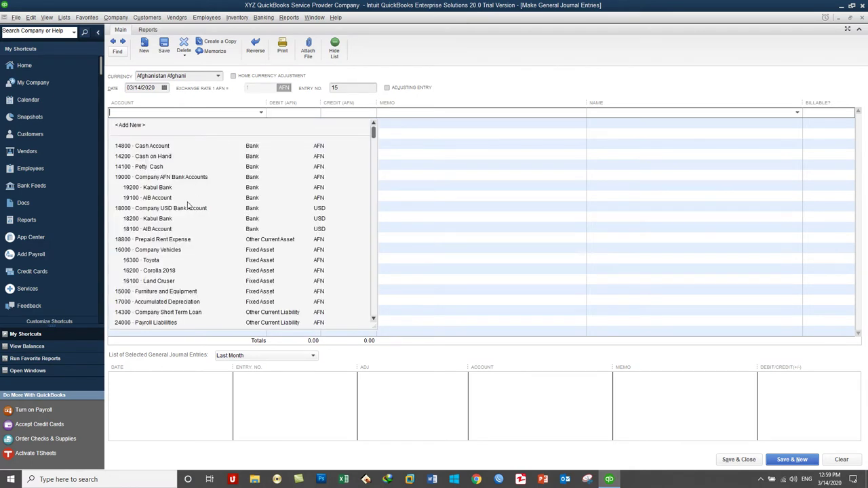
left_click(163, 240)
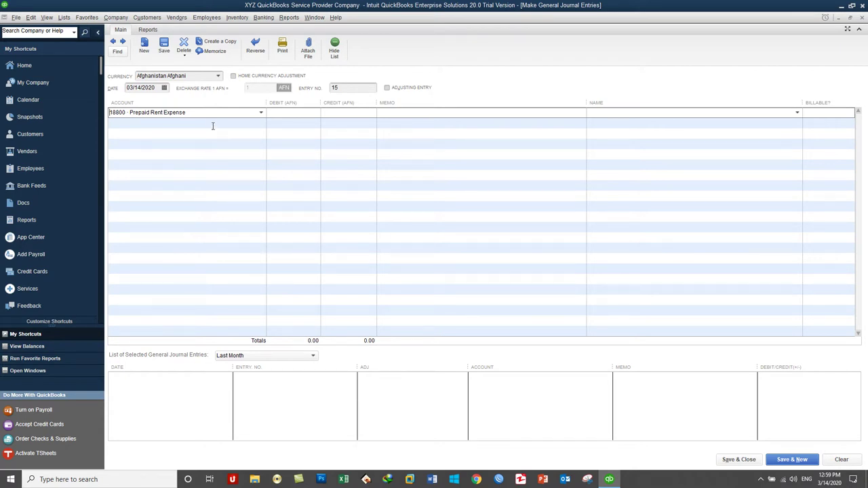
left_click(252, 124)
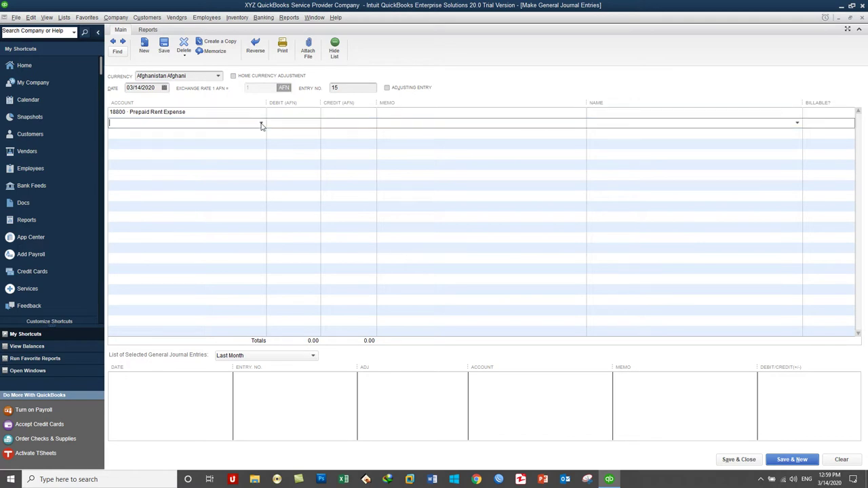
left_click(261, 123)
left_click(160, 198)
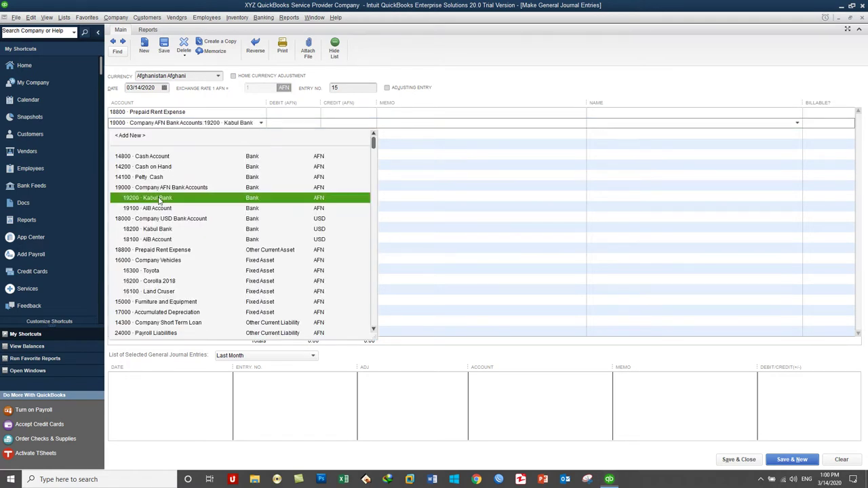
Debit Prepaid Rent Expense 15000 AFN and credit Kabul Bank 15000 AFN
left_click(284, 112)
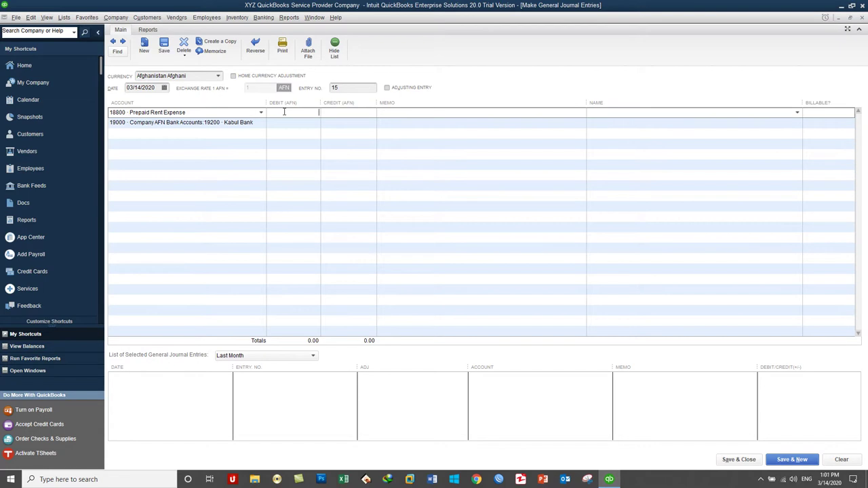
type("15000")
left_click(336, 122)
type("15000")
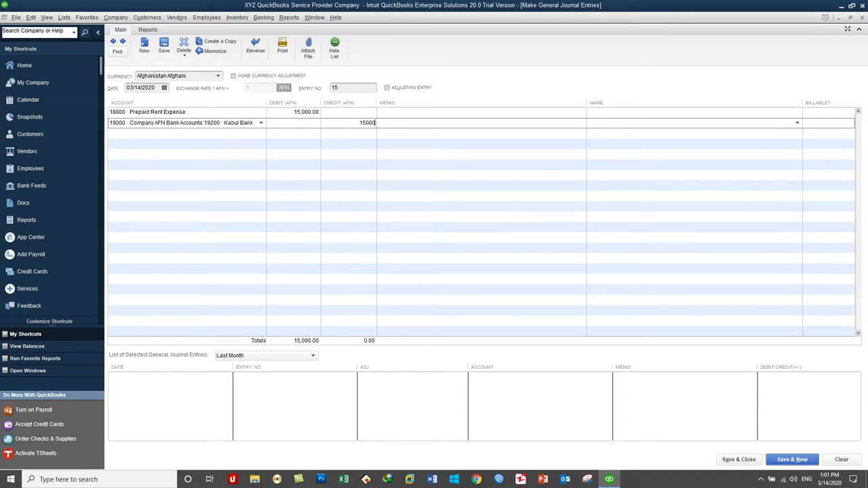
Enter the first line's memo "15000 AFN Paid as Prepaid rent expense for of three months the owner of the house"
left_click(384, 112)
type("15000")
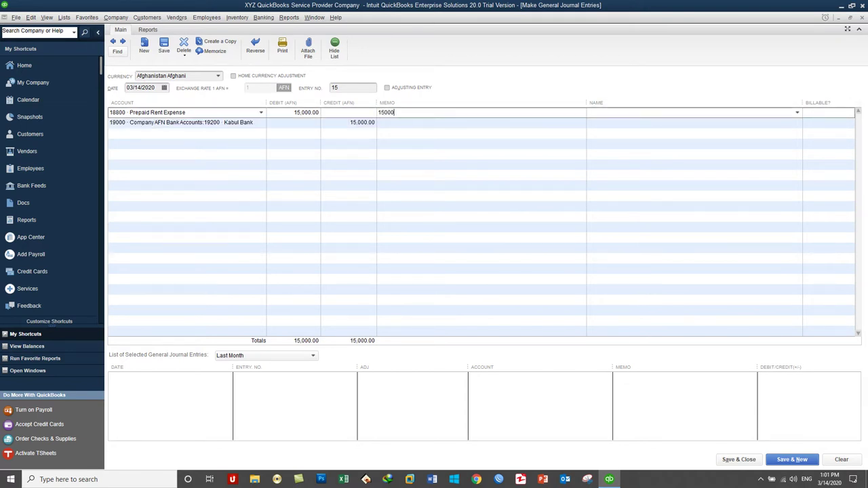
type(" AFN Paid as Prepaid rent expense for the owne of")
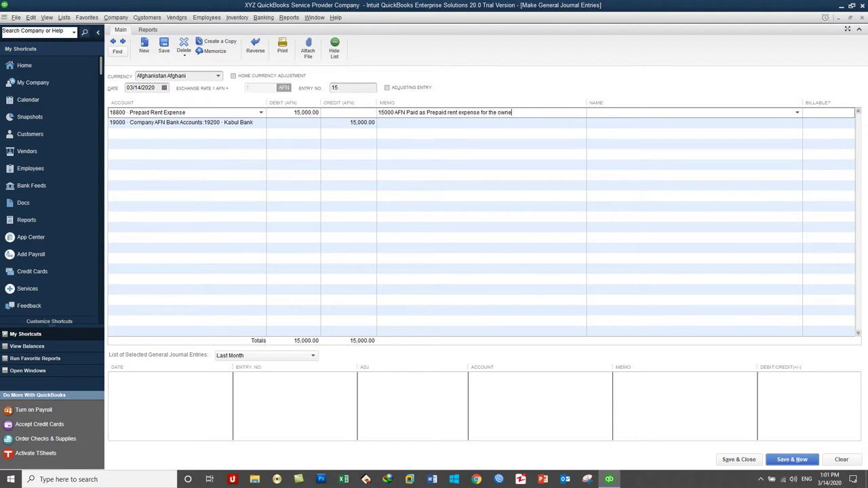
key("BackSpace")
key("BackSpace")
key("BackSpace")
type("r of the house")
left_click_drag(552, 113, 432, 121)
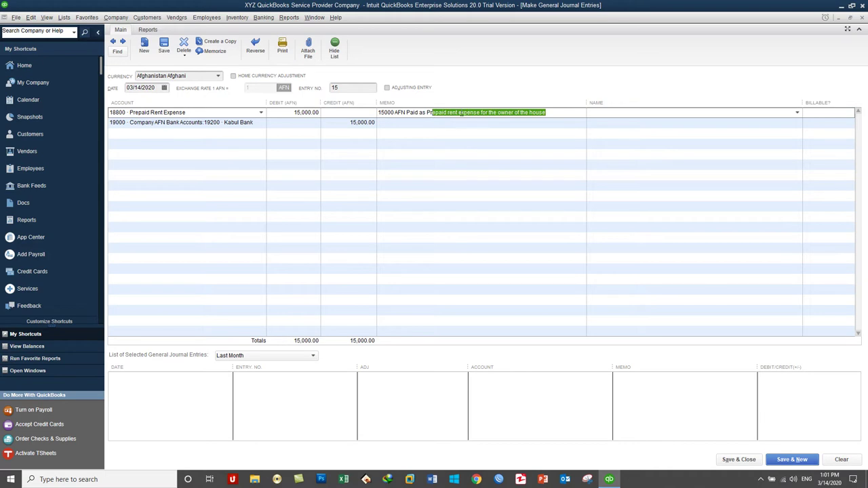
left_click(488, 114)
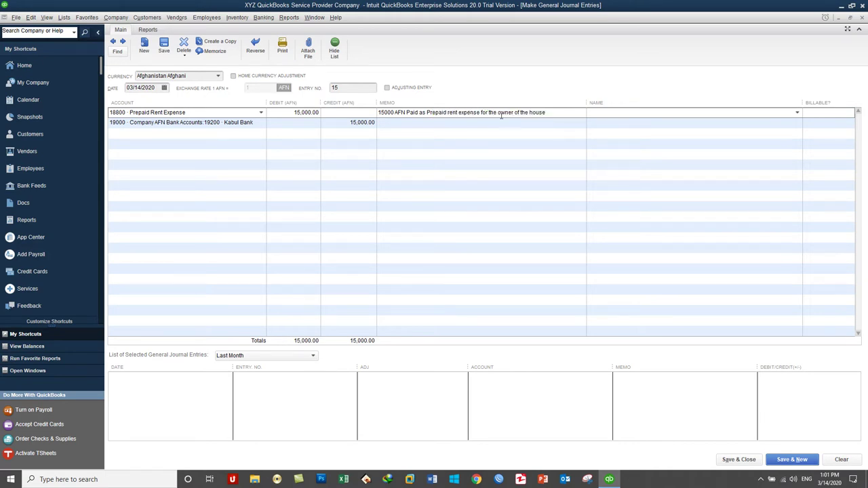
type("of three months")
Copy the memo to the Kabul Bank line, then save and close the prepaid rent journal entry
left_click_drag(588, 114, 343, 144)
key("ctrl+c")
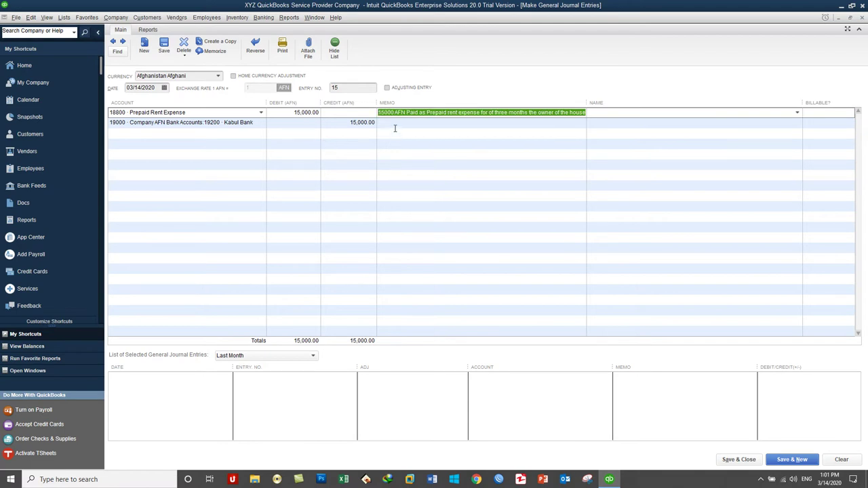
left_click(390, 123)
key("ctrl+v")
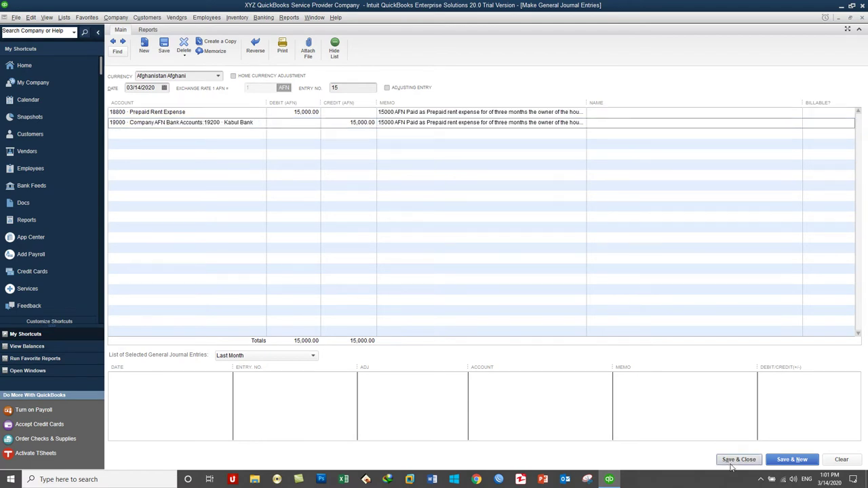
left_click(727, 460)
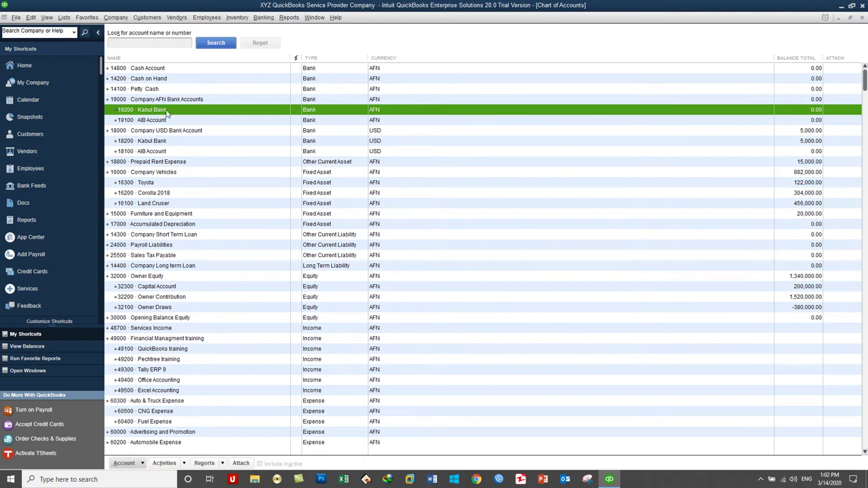
Check the balances of 18800 Prepaid Rent Expense and 19200 Kabul Bank in the chart of accounts
left_click(180, 164)
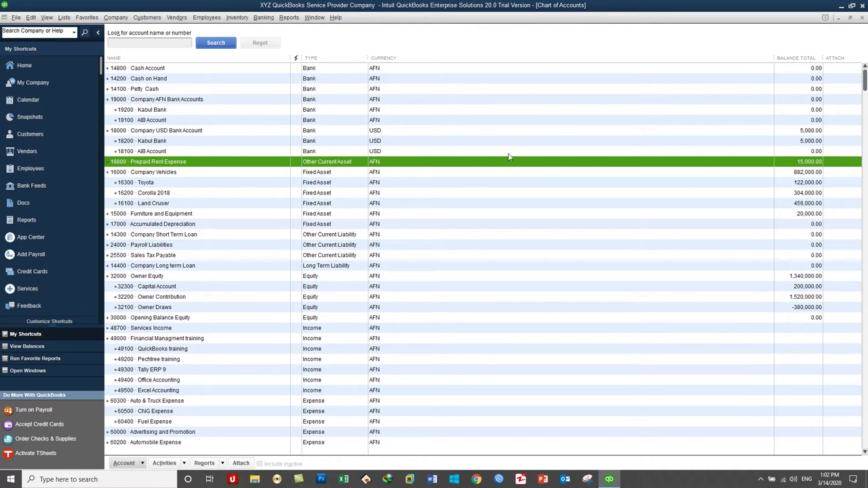
left_click(151, 111)
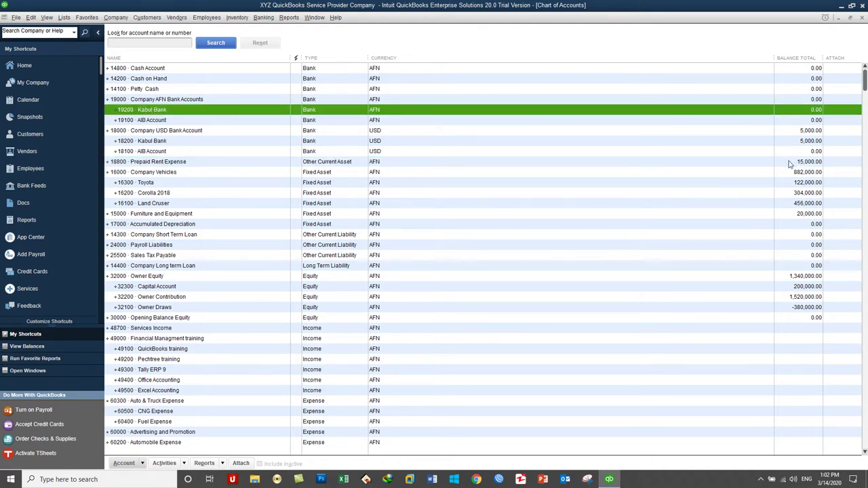
left_click(790, 162)
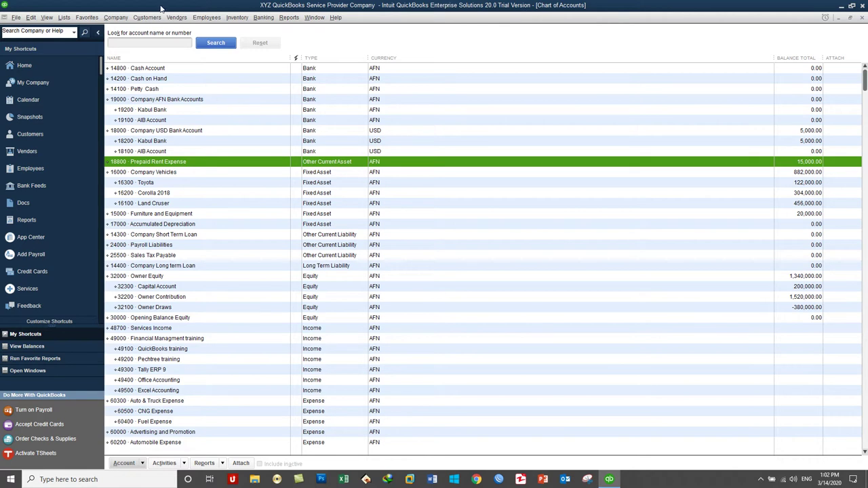
Start another general journal entry and debit 67100 Rent Expense 5000 AFN on the first line
left_click(115, 17)
left_click(169, 191)
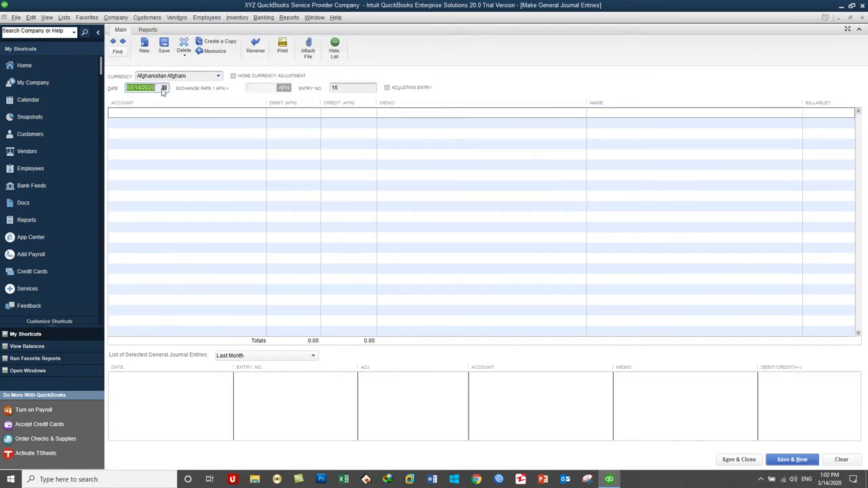
left_click(220, 111)
left_click(262, 112)
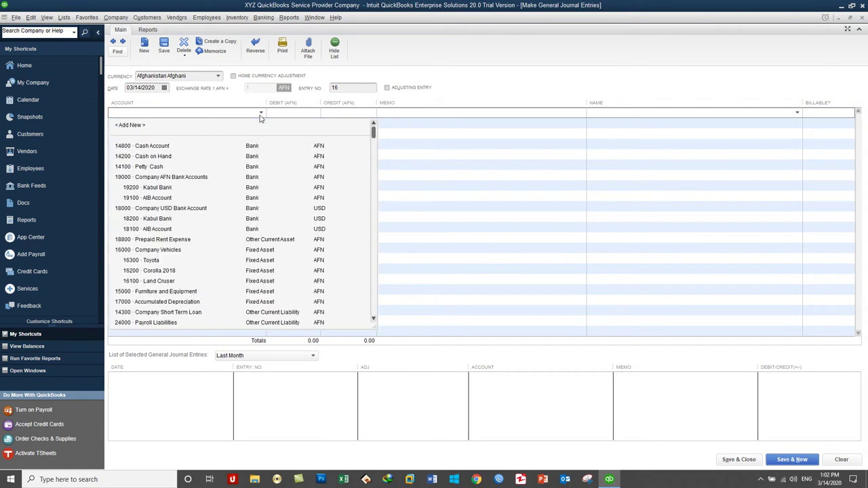
type("Rent Expense")
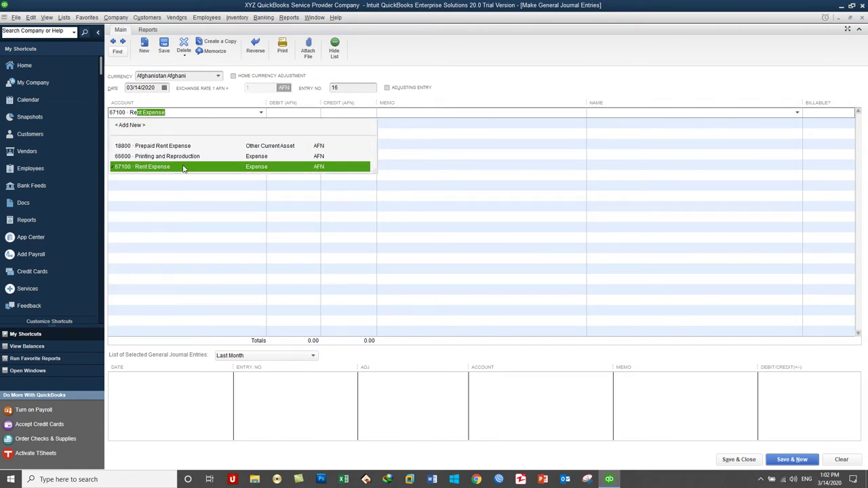
left_click(186, 167)
type("5000")
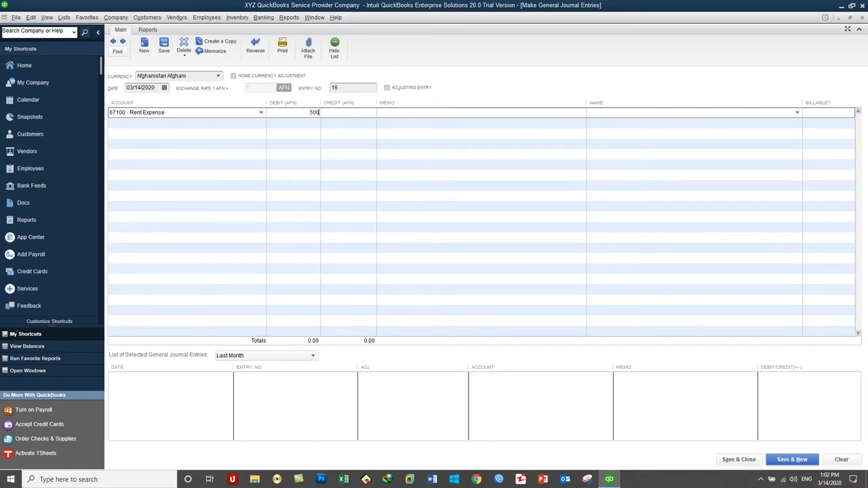
Assign the second line's credit to the 18800 Prepaid Rent Expense account
left_click(213, 122)
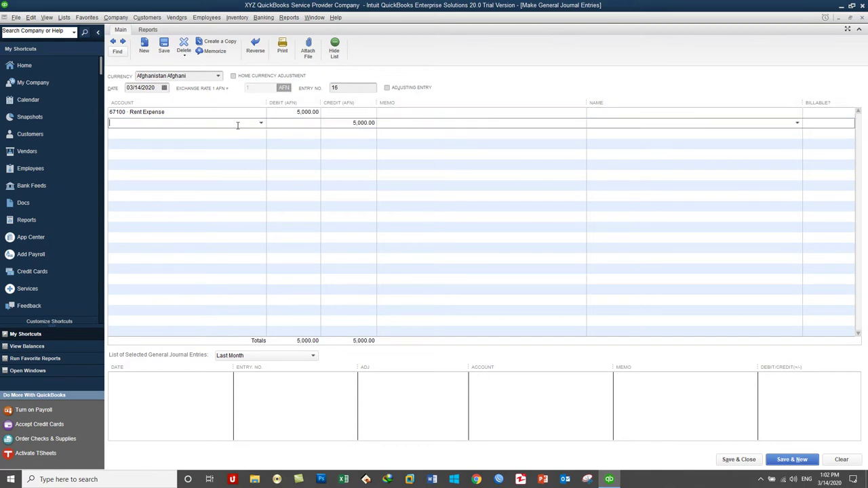
left_click(260, 123)
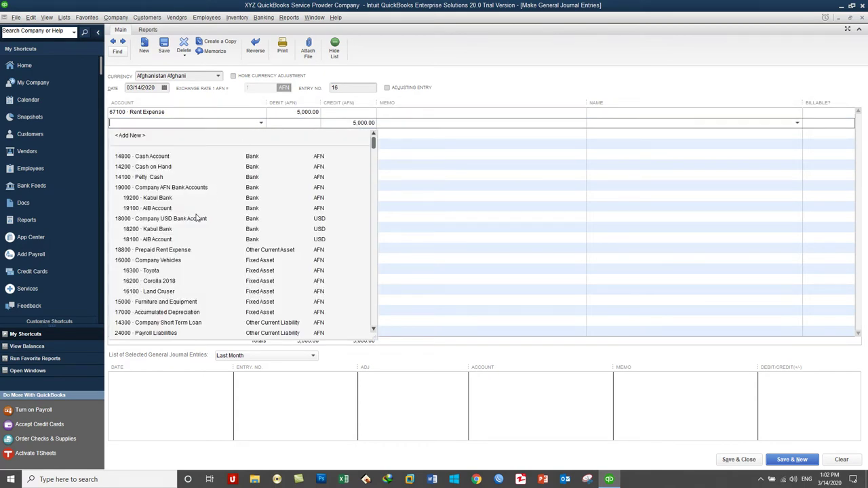
left_click(187, 250)
Enter the memo "Rent expense paid for the 1st month" on both lines, then save and close the entry
left_click(396, 112)
type("Rent")
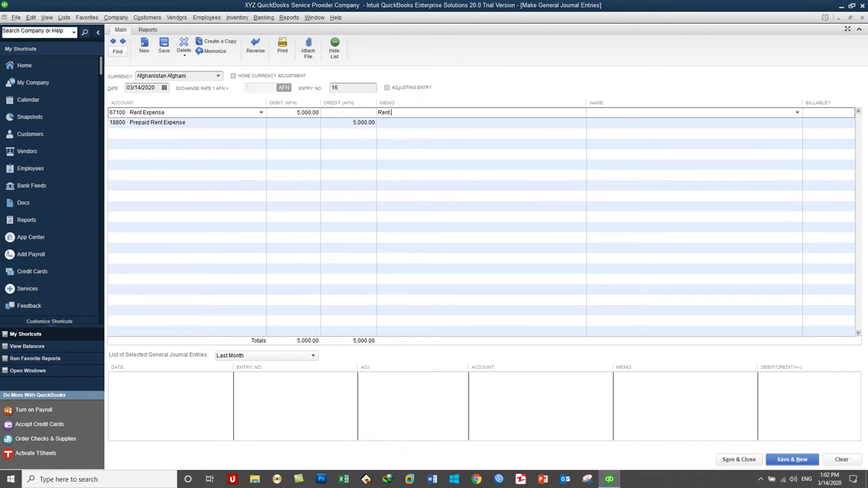
type(" expense paid for the 1st month")
left_click_drag(479, 112, 383, 121)
left_click(406, 121)
key("ctrl+v")
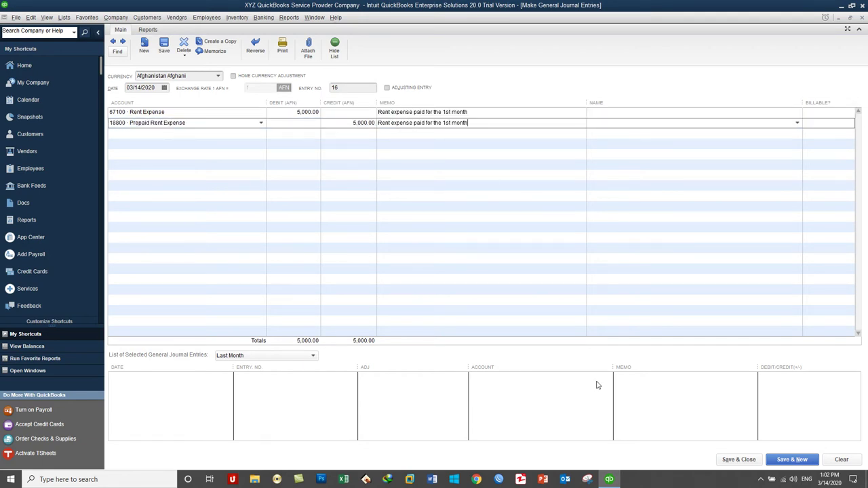
left_click(739, 460)
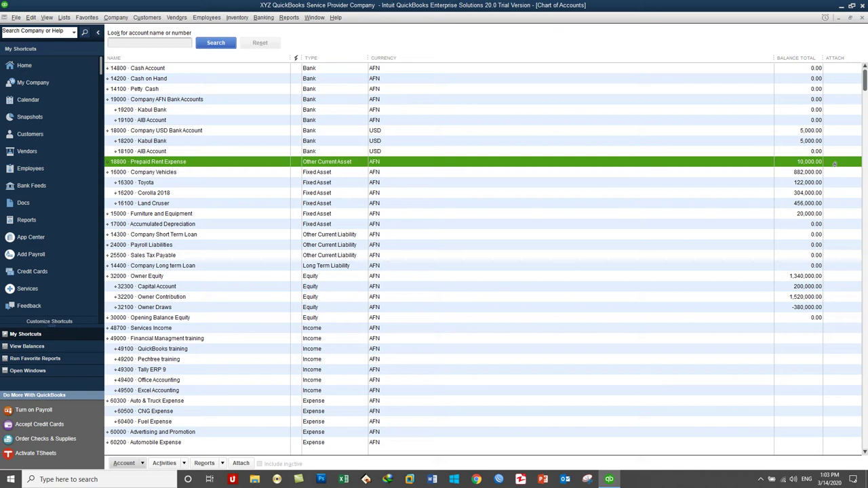
Switch to Google Chrome and open youtube.com
left_click(609, 479)
left_click(476, 479)
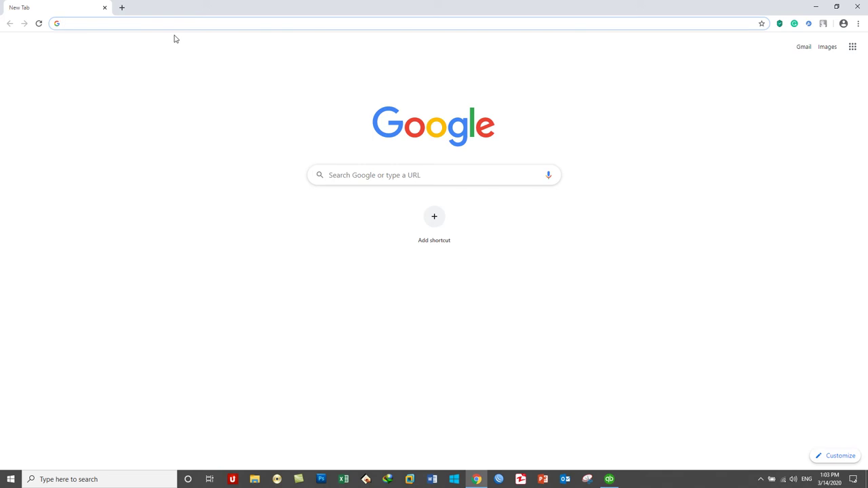
type("y")
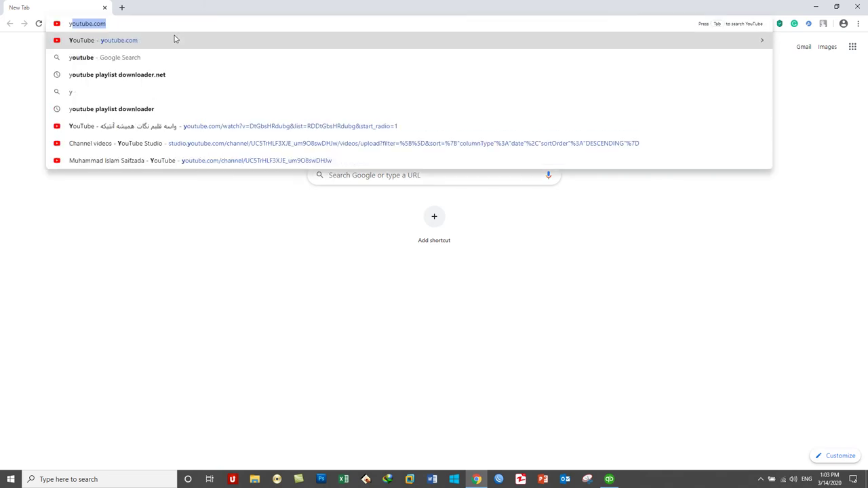
left_click(174, 39)
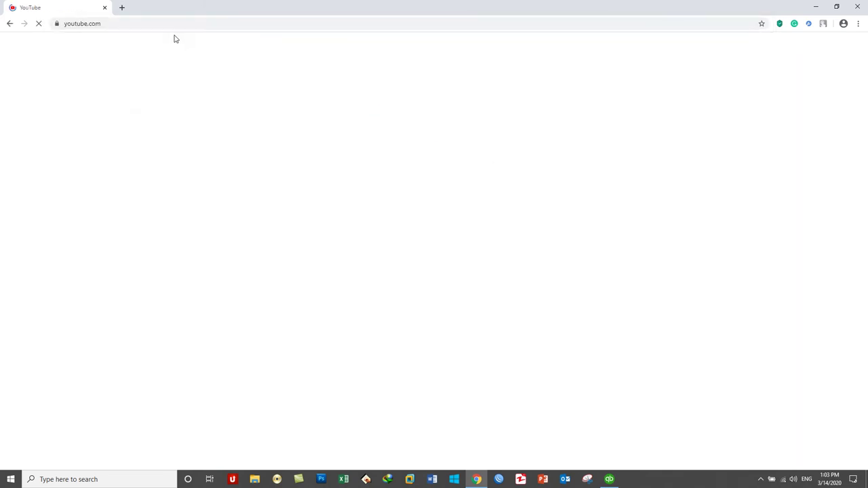